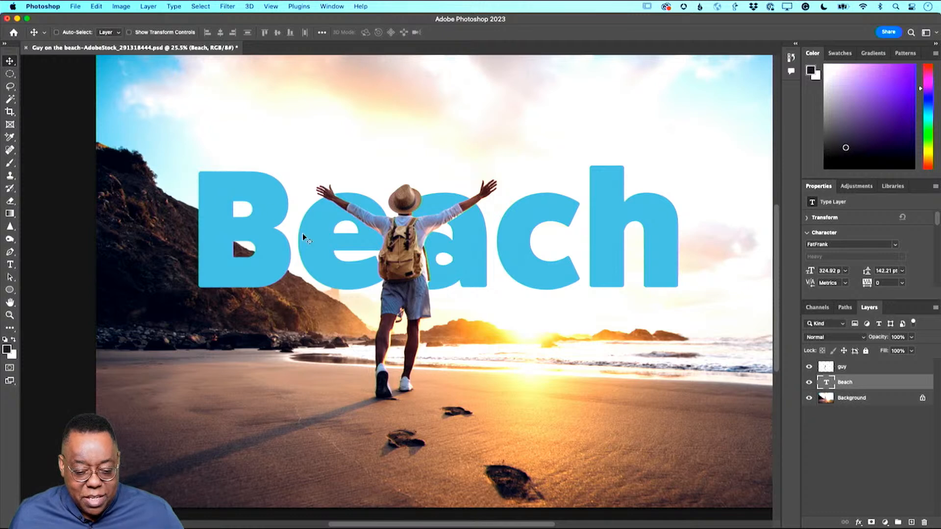
Move the Beach text up behind the man's raised arms and inspect the cutout's edges around his raised hand
{"action": "left_click_drag", "start_coordinate": [278, 255], "coordinate": [305, 209]}
{"action": "key", "text": "z"}
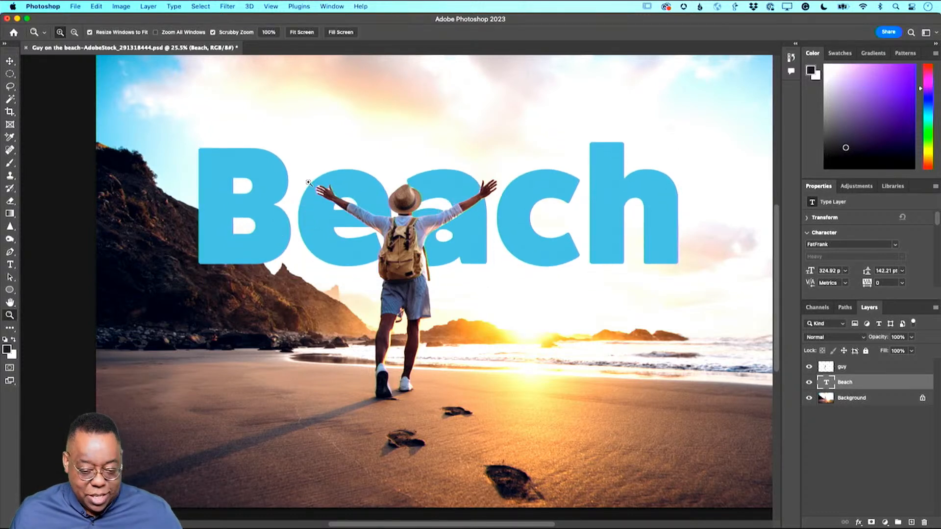
{"action": "left_click", "coordinate": [308, 183]}
{"action": "left_click_drag", "start_coordinate": [347, 217], "coordinate": [374, 236]}
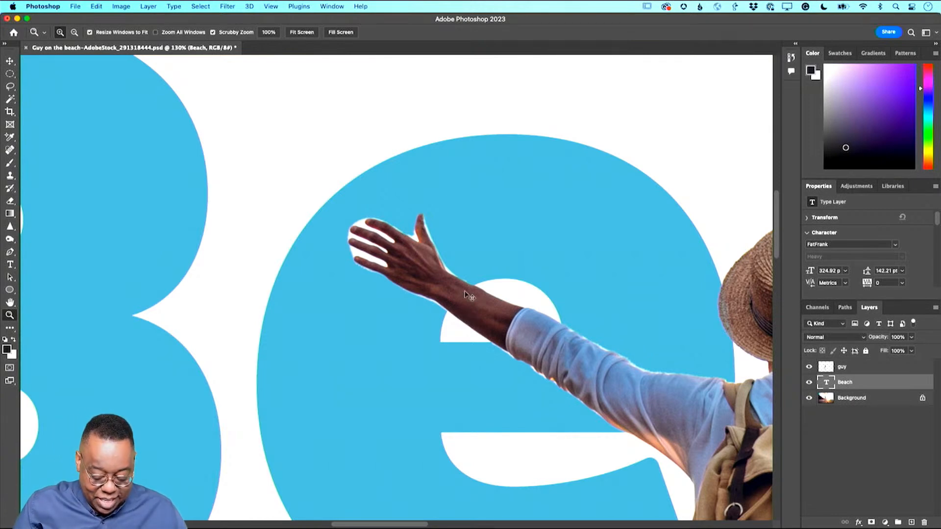
{"action": "key", "text": "super+minus"}
{"action": "key", "text": "super+minus"}
{"action": "key", "text": "super+minus"}
{"action": "key", "text": "super+minus"}
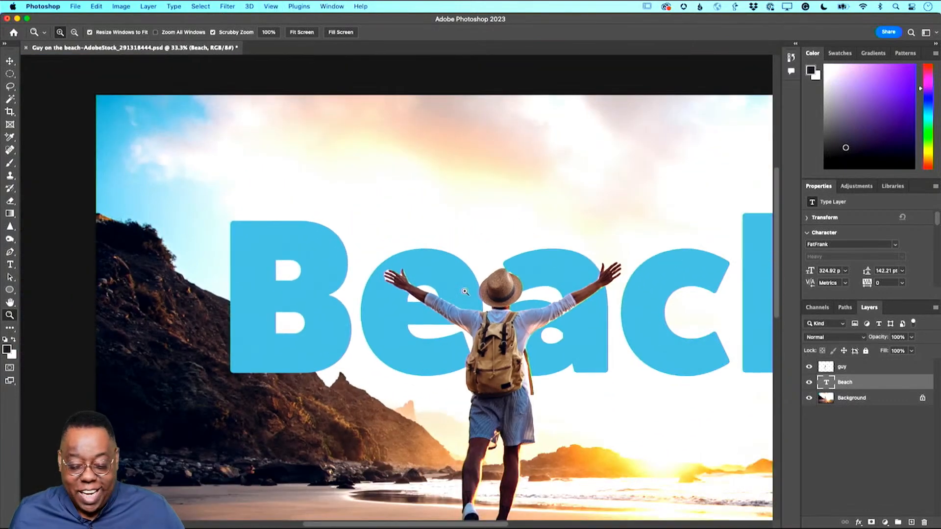
Move the Beach text down behind the man and back up behind his raised arms
{"action": "left_click", "coordinate": [11, 63]}
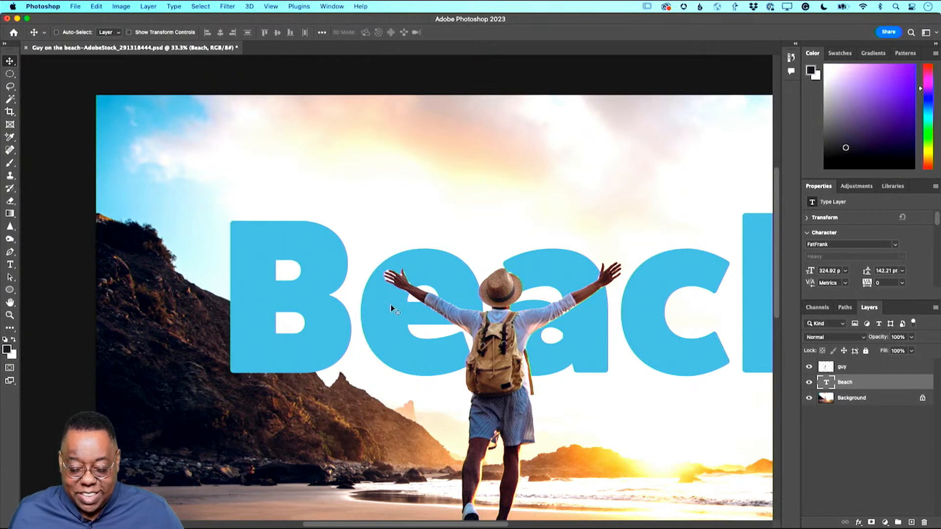
{"action": "left_click_drag", "start_coordinate": [390, 316], "coordinate": [391, 361]}
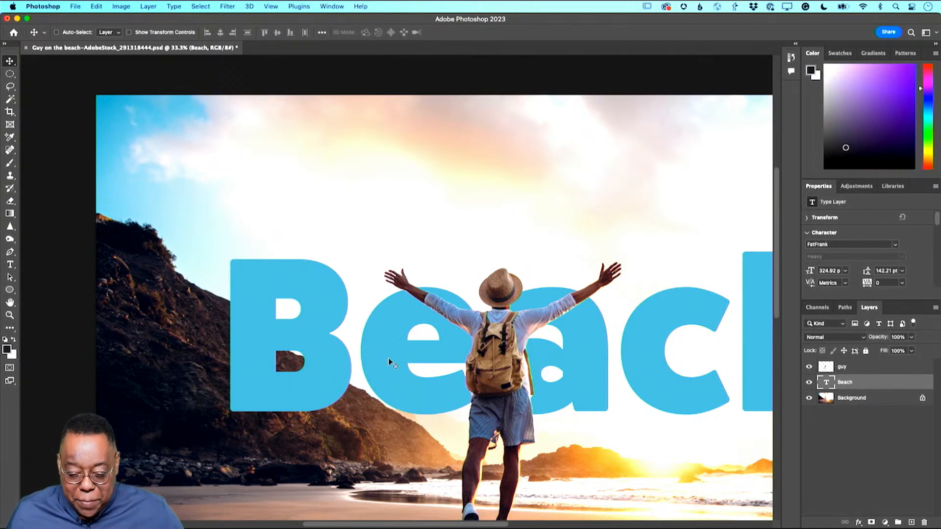
{"action": "left_click_drag", "start_coordinate": [385, 360], "coordinate": [412, 316]}
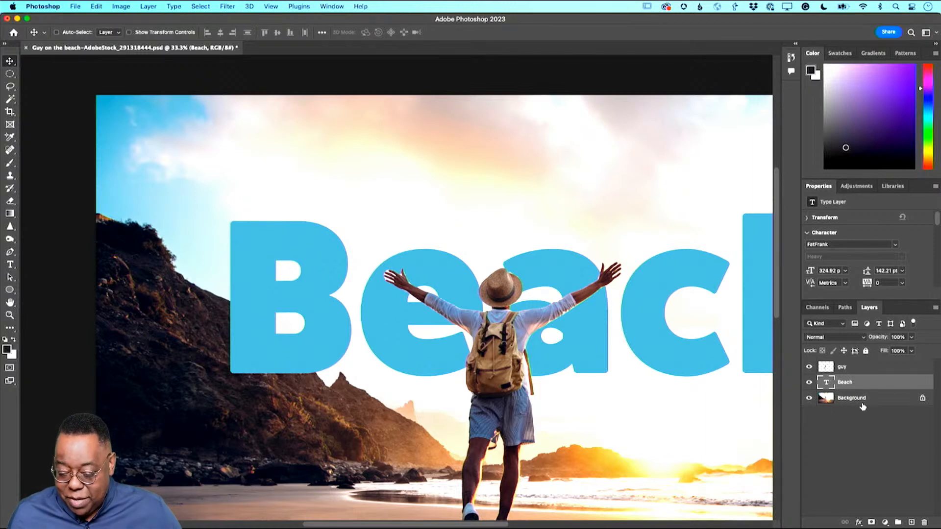
Show only the Background layer and select the man in it with Select Subject
{"action": "left_click", "coordinate": [809, 398], "text": "alt"}
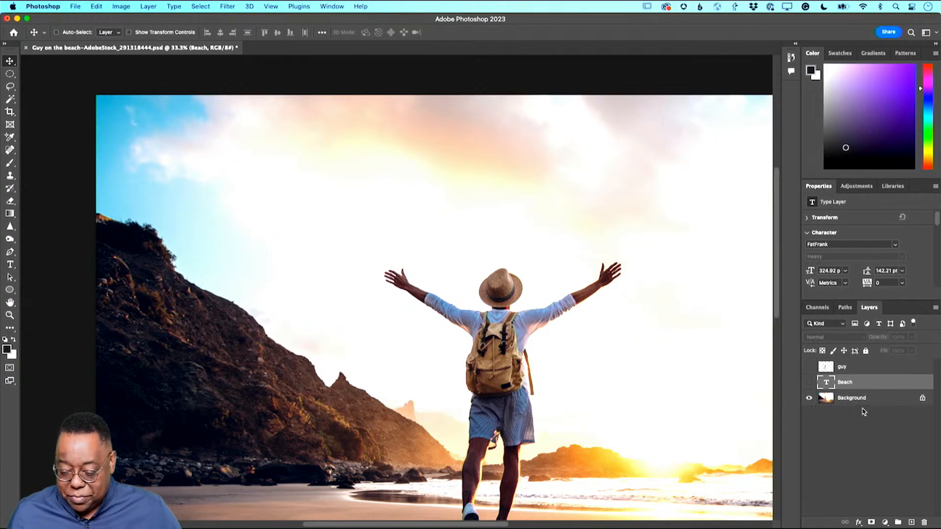
{"action": "left_click", "coordinate": [848, 400]}
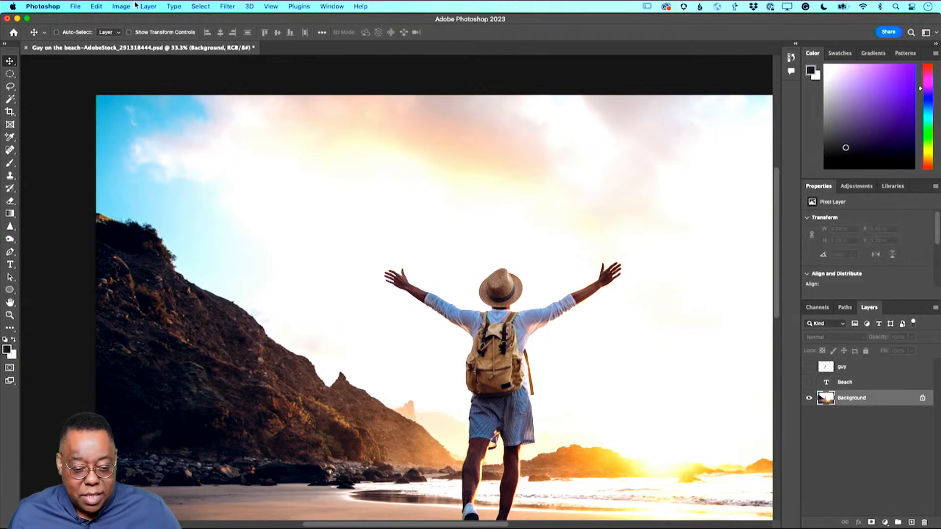
{"action": "left_click", "coordinate": [194, 6]}
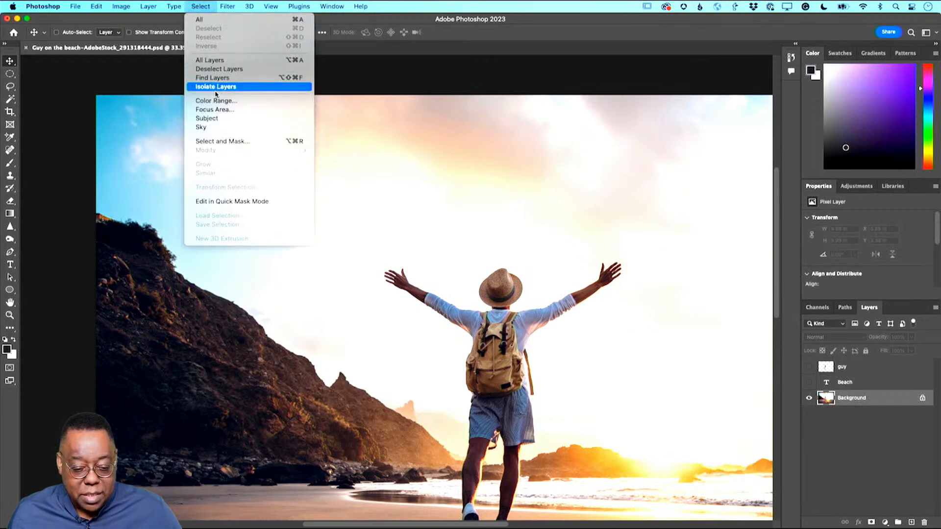
{"action": "left_click", "coordinate": [207, 119]}
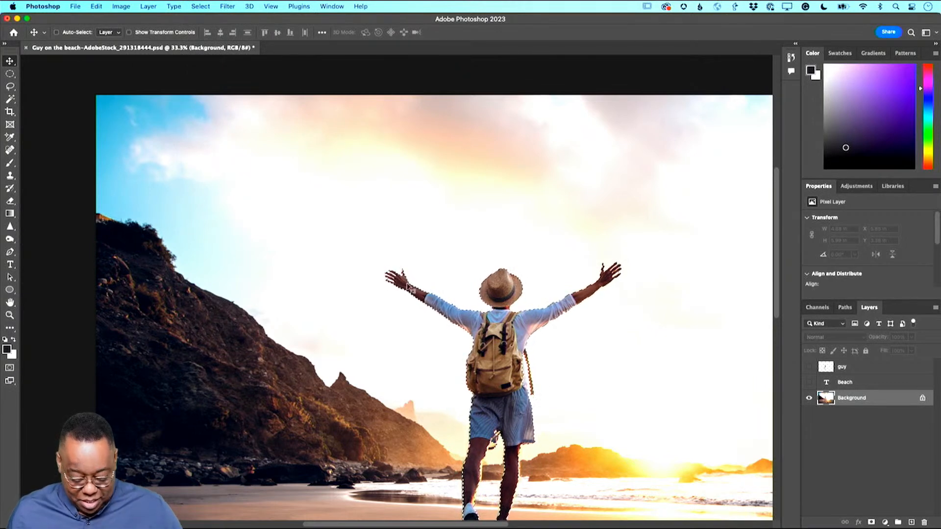
Examine the selection outline around the fingers of the raised hand and clear the selection
{"action": "key", "text": "z"}
{"action": "left_click_drag", "start_coordinate": [376, 264], "coordinate": [477, 326]}
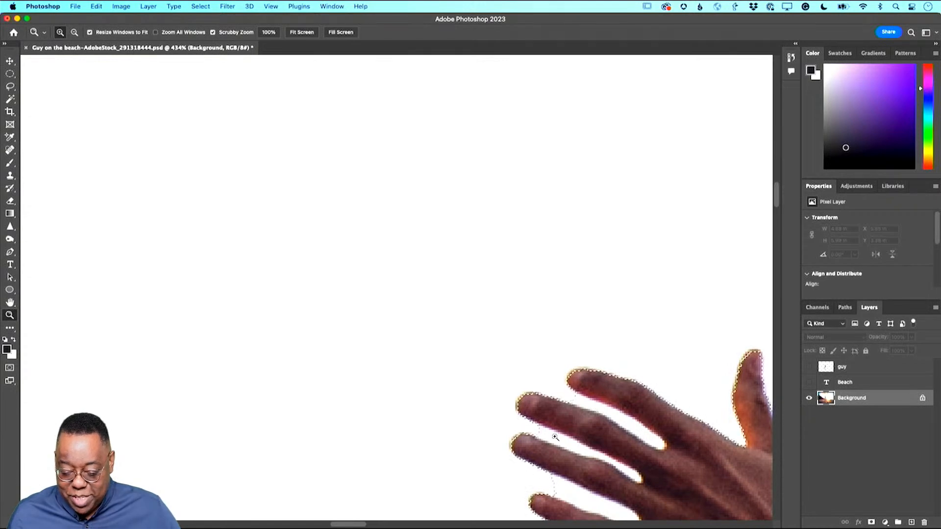
{"action": "left_click", "coordinate": [625, 467], "text": "alt"}
{"action": "left_click", "coordinate": [625, 467], "text": "alt"}
{"action": "left_click", "coordinate": [625, 467], "text": "alt"}
{"action": "left_click", "coordinate": [625, 467], "text": "alt"}
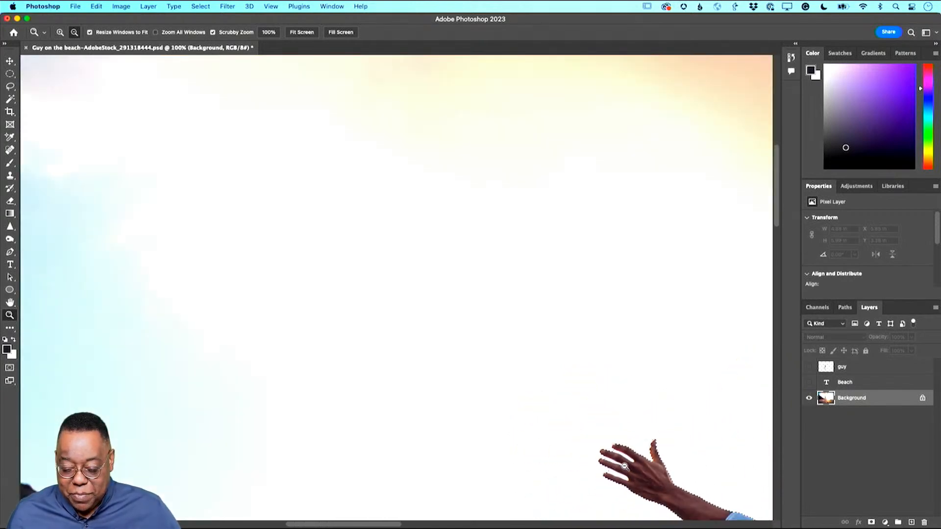
{"action": "left_click", "coordinate": [626, 467], "text": "alt"}
{"action": "key", "text": "super+0"}
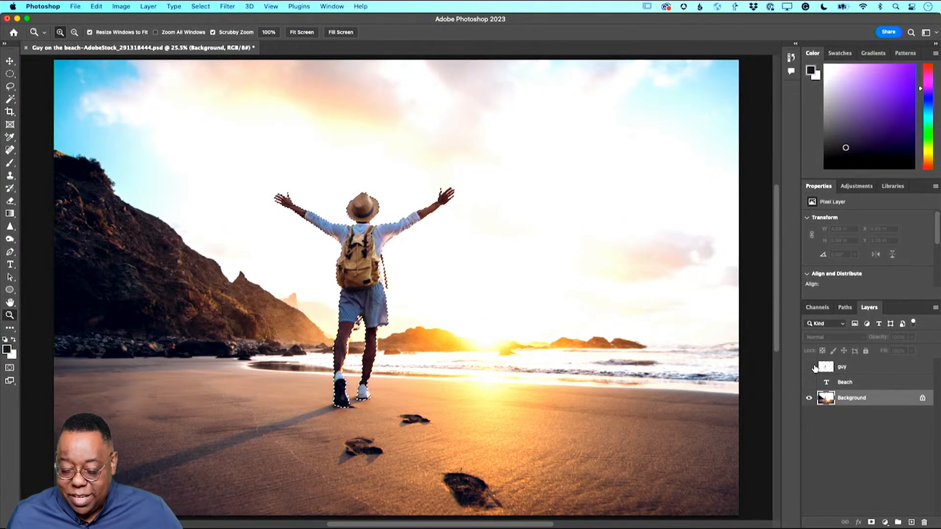
{"action": "key", "text": "super+d"}
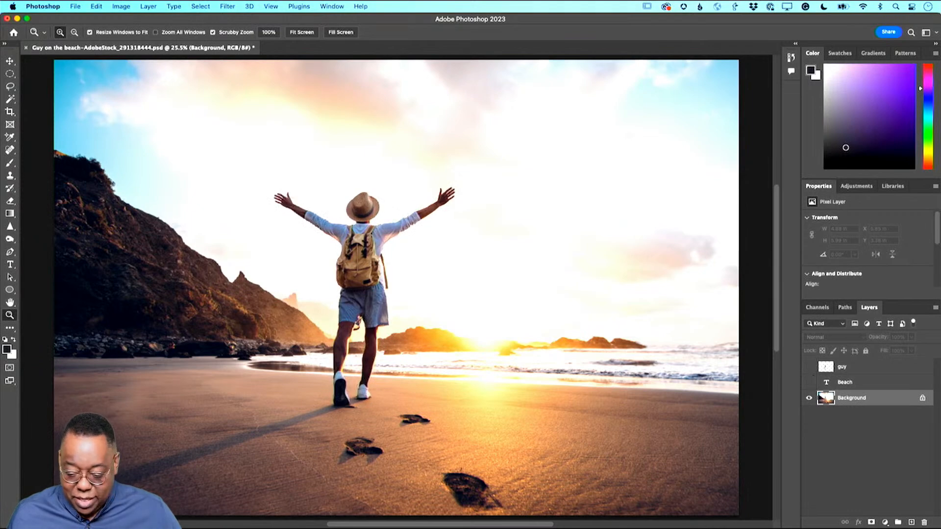
View the guy cutout on its own, restore visibility of the Background and Beach layers, and make Beach active
{"action": "left_click", "coordinate": [809, 367]}
{"action": "left_click", "coordinate": [808, 398]}
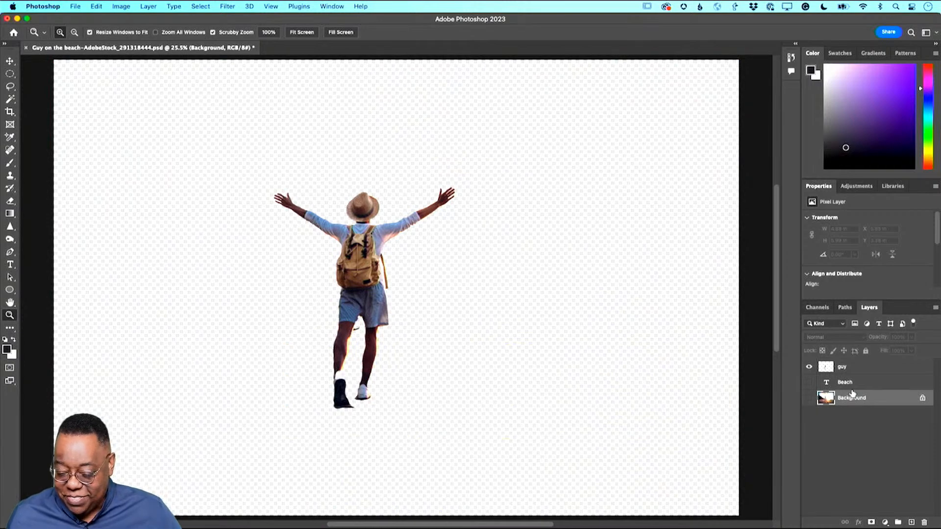
{"action": "left_click", "coordinate": [809, 398]}
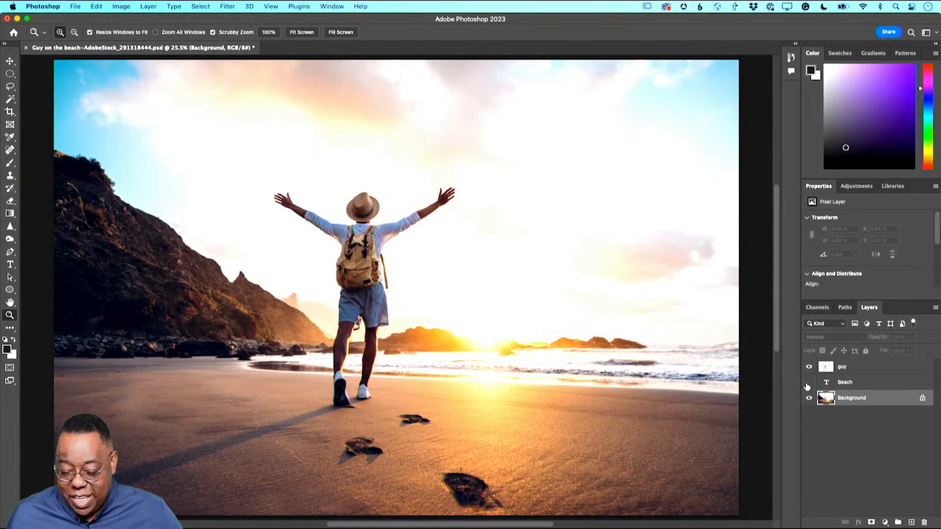
{"action": "left_click", "coordinate": [810, 382]}
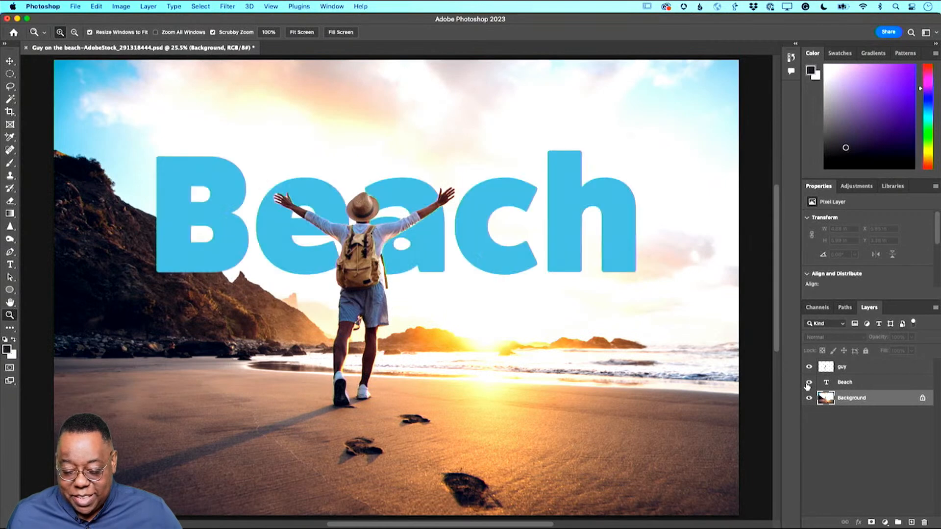
{"action": "left_click", "coordinate": [841, 381]}
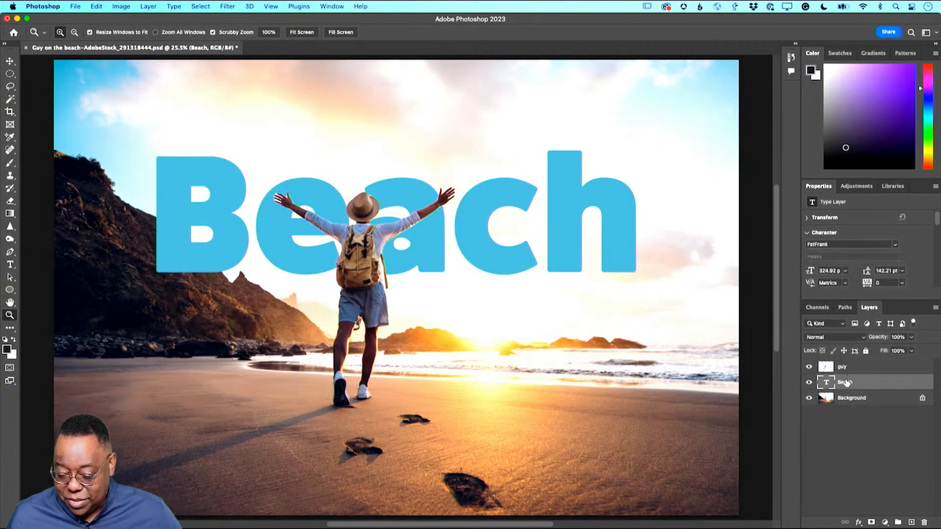
{"action": "mouse_move", "coordinate": [846, 383]}
{"action": "left_mouse_down"}
{"action": "mouse_move", "coordinate": [847, 369]}
{"action": "mouse_move", "coordinate": [846, 390]}
{"action": "left_mouse_up"}
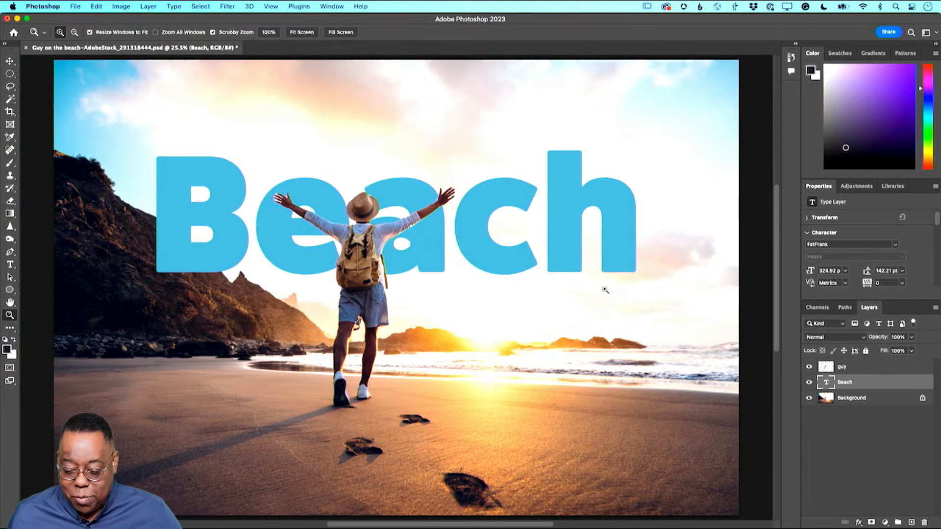
On the guy layer, select the white area between the fingers with the Magic Wand at tolerance 32
{"action": "left_click", "coordinate": [852, 369]}
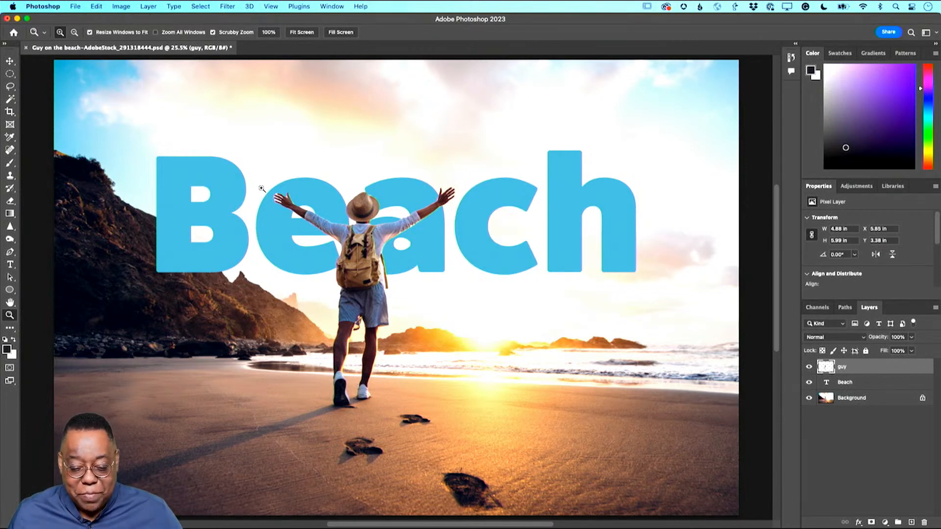
{"action": "left_click_drag", "start_coordinate": [280, 199], "coordinate": [360, 284]}
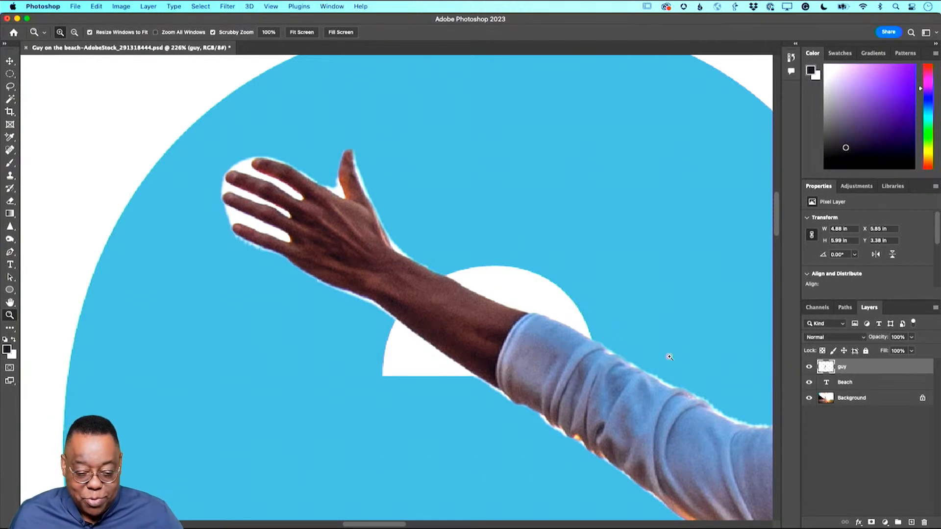
{"action": "left_click", "coordinate": [10, 100]}
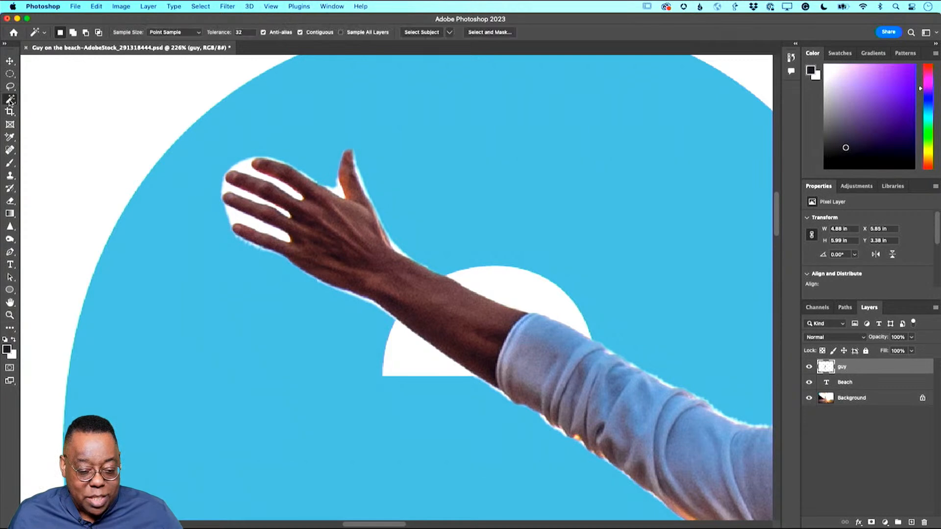
{"action": "left_click", "coordinate": [10, 101]}
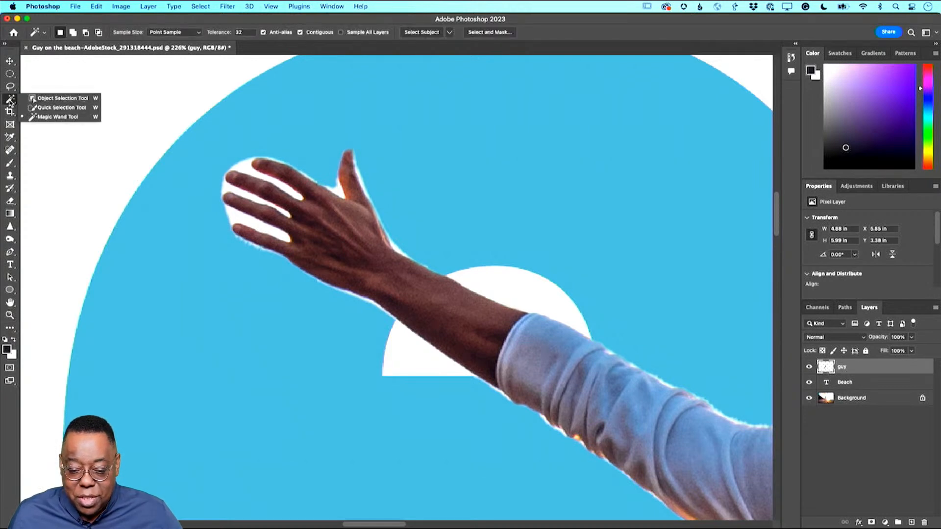
{"action": "left_click", "coordinate": [34, 118]}
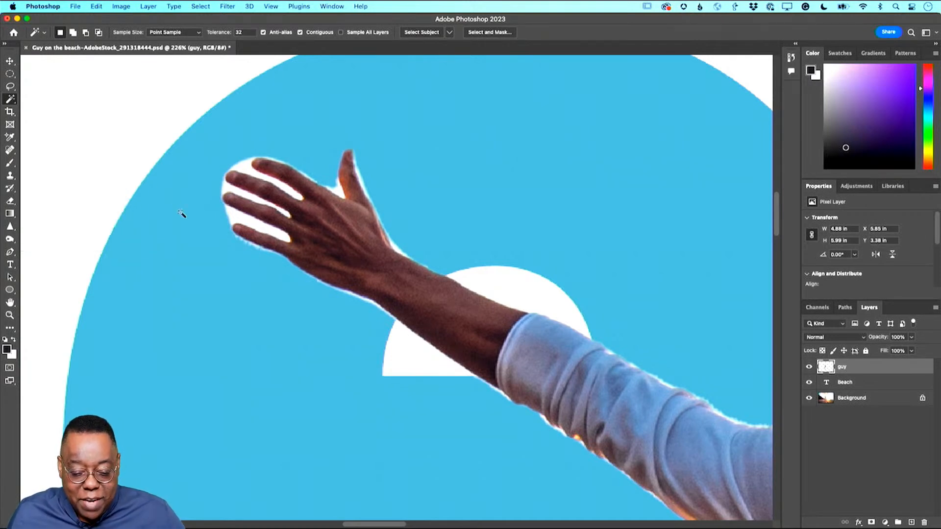
{"action": "left_click", "coordinate": [245, 221]}
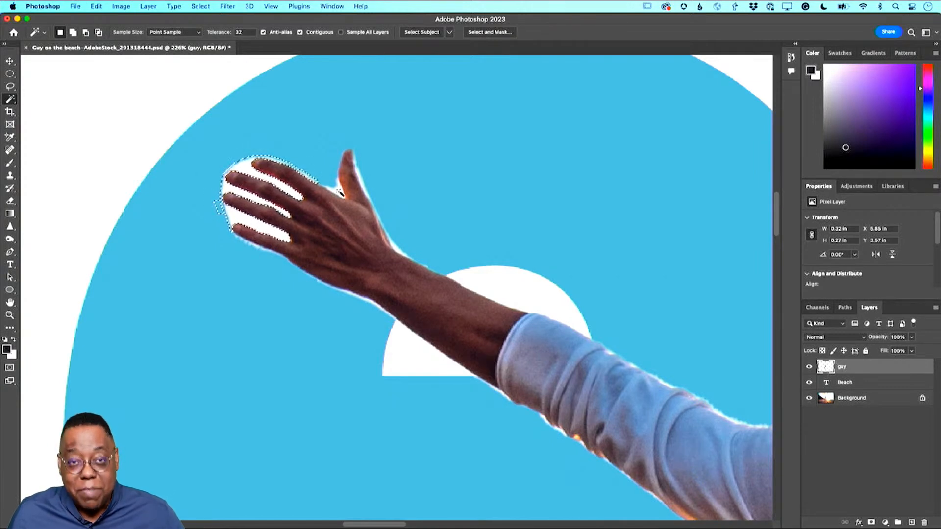
Add the white fringes along the thumb, wrist, forearm and sleeve to the selection, delete the selected pixels, and deselect
{"action": "key", "text": "shift"}
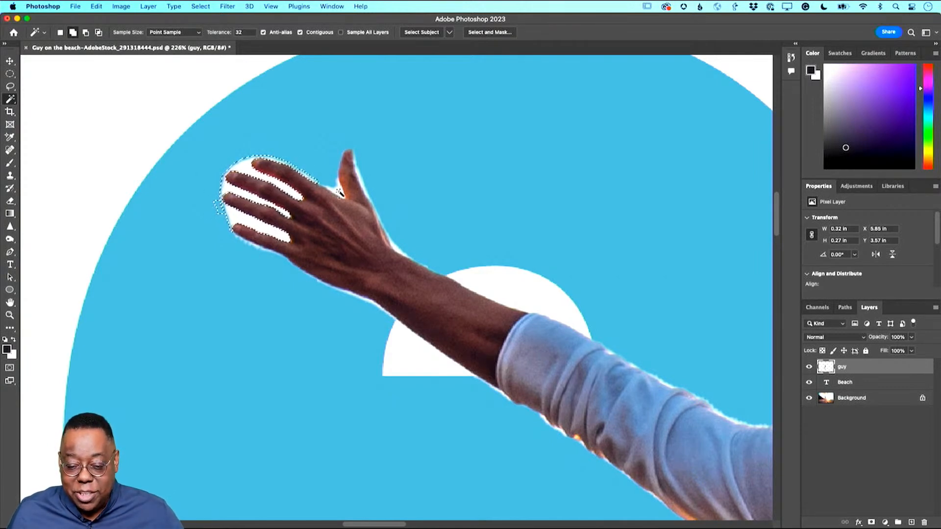
{"action": "left_click", "coordinate": [339, 192], "text": "shift"}
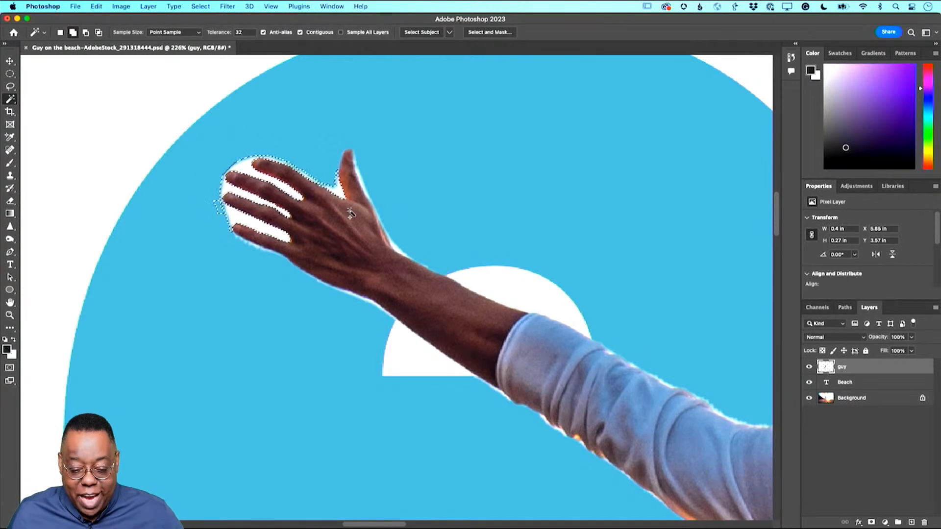
{"action": "left_click", "coordinate": [398, 252], "text": "shift"}
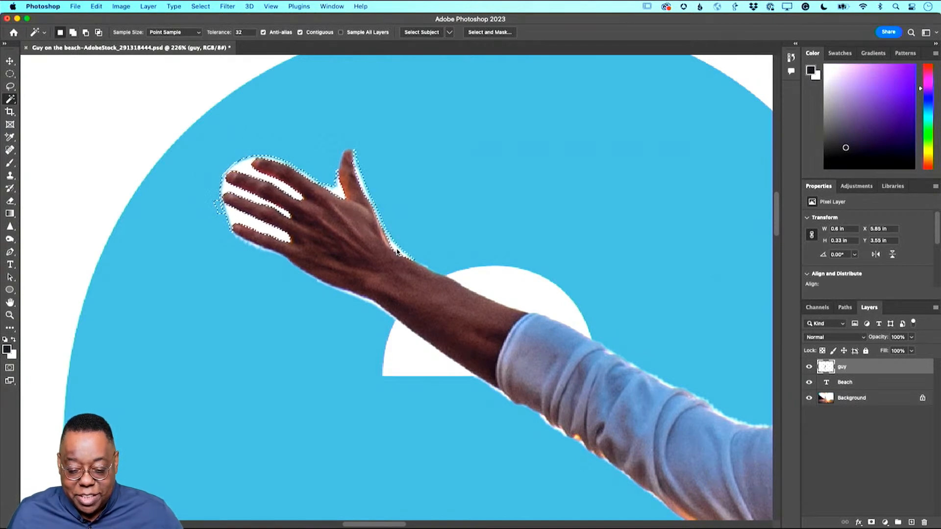
{"action": "left_click", "coordinate": [360, 300], "text": "shift"}
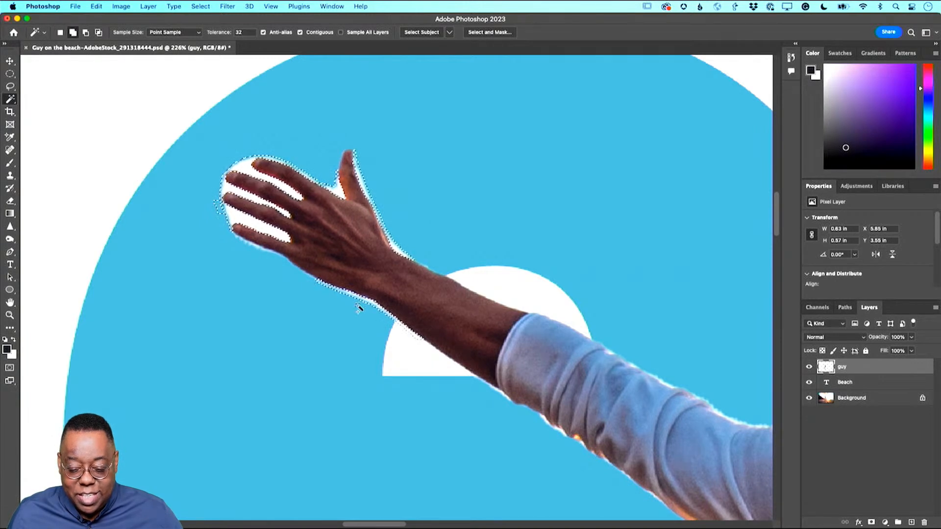
{"action": "left_click", "coordinate": [664, 385], "text": "shift"}
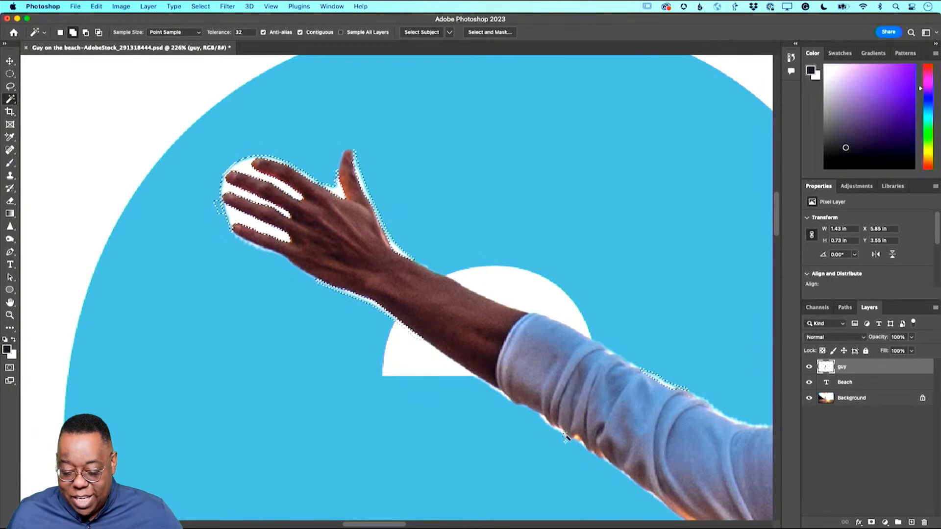
{"action": "left_click", "coordinate": [545, 421], "text": "shift"}
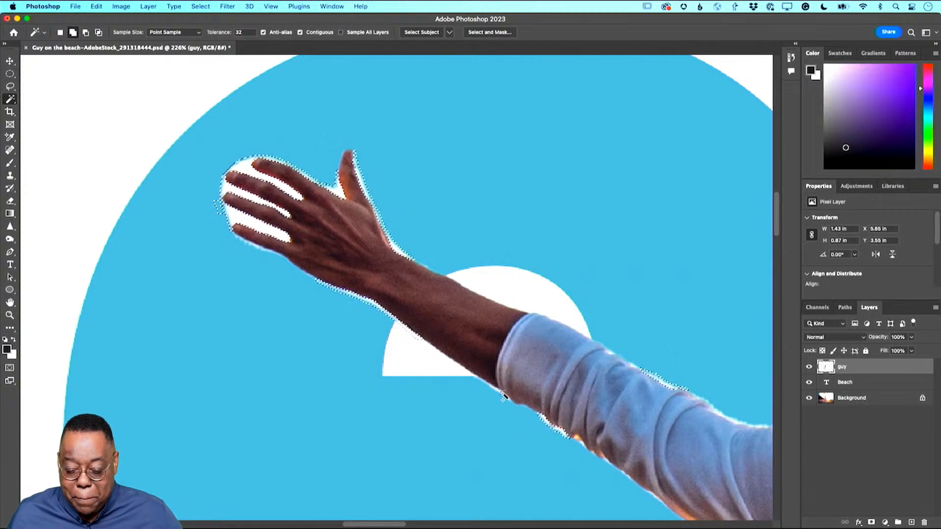
{"action": "left_click", "coordinate": [503, 396], "text": "shift"}
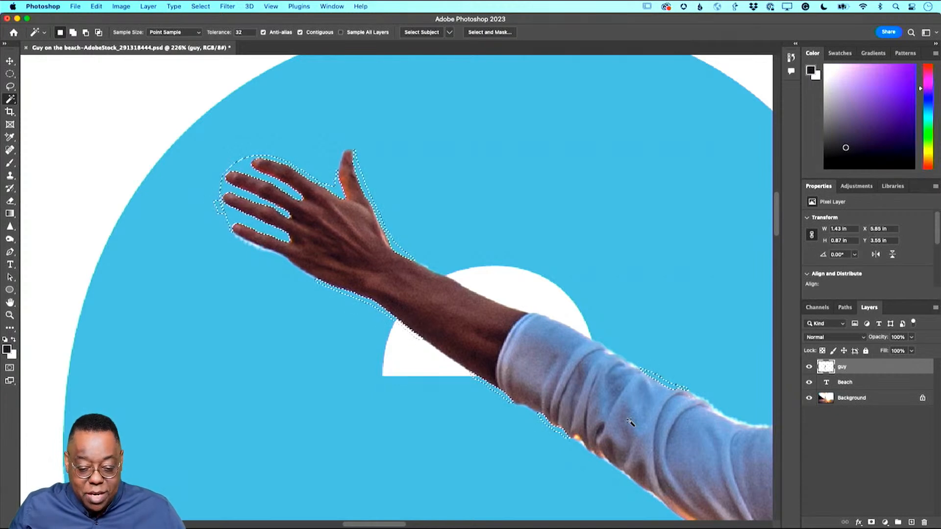
{"action": "key", "text": "super+d"}
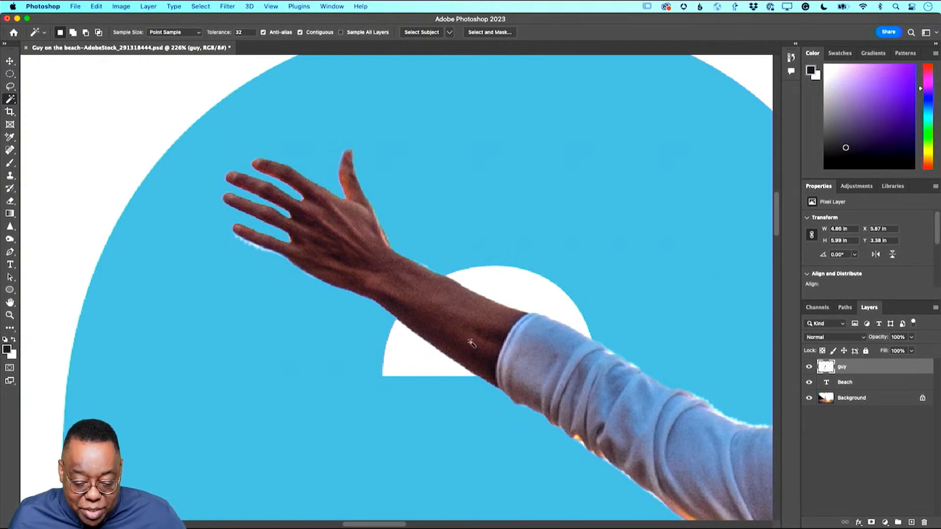
Select and delete the leftover white fringe beneath the lowest finger, and clear the selection
{"action": "left_click", "coordinate": [254, 248]}
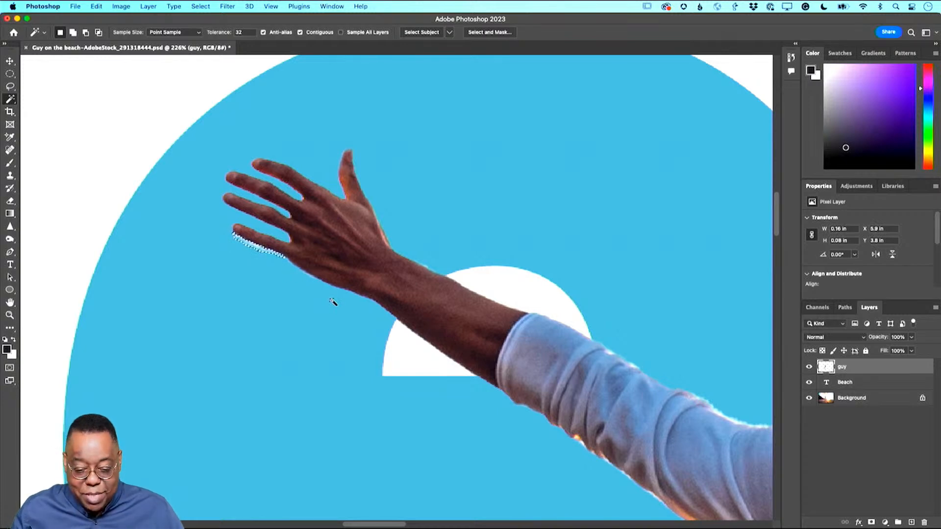
{"action": "key", "text": "super+d"}
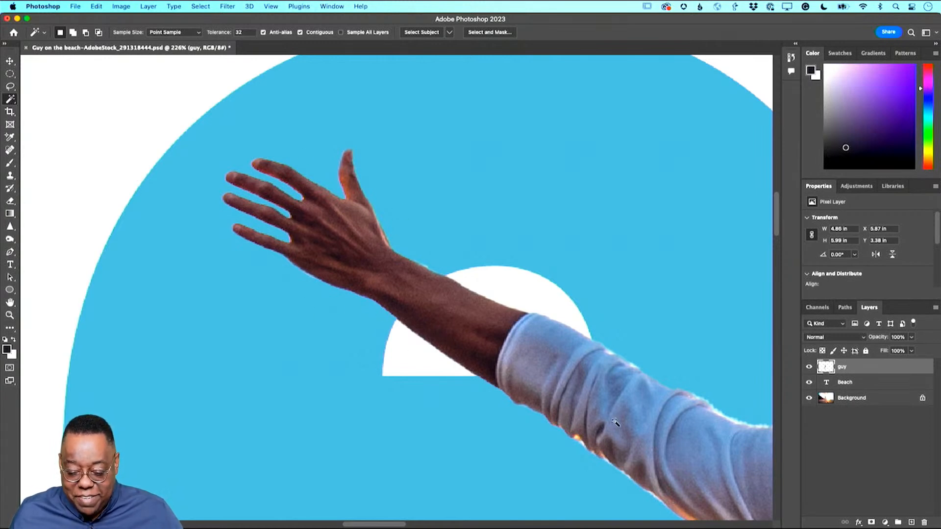
Inspect the edges of the man's cutout along both arms, hat and body, and review the whole Beach composition
{"action": "scroll", "coordinate": [611, 420], "scroll_direction": "right", "scroll_amount": 10}
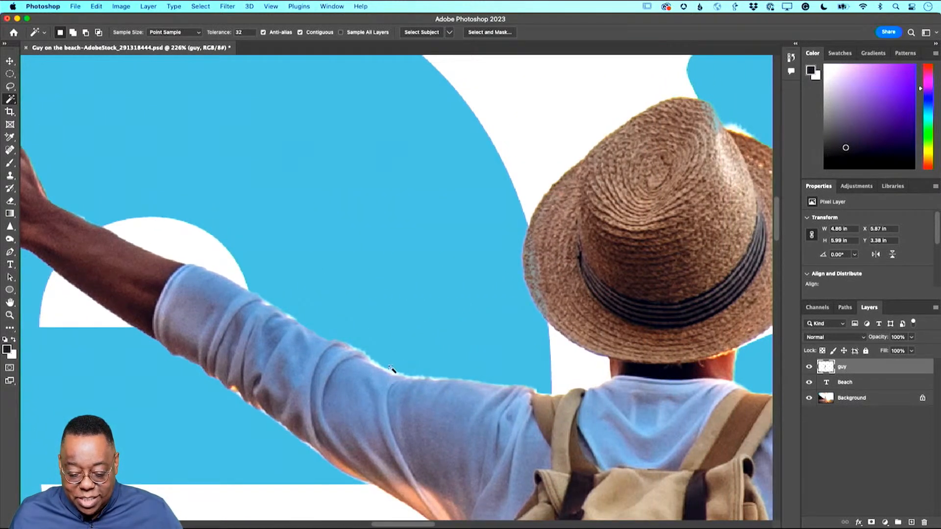
{"action": "scroll", "coordinate": [486, 392], "scroll_direction": "right", "scroll_amount": 10}
{"action": "scroll", "coordinate": [613, 388], "scroll_direction": "down", "scroll_amount": 3}
{"action": "scroll", "coordinate": [613, 388], "scroll_direction": "right", "scroll_amount": 2}
{"action": "scroll", "coordinate": [702, 423], "scroll_direction": "down", "scroll_amount": 15}
{"action": "scroll", "coordinate": [702, 423], "scroll_direction": "left", "scroll_amount": 5}
{"action": "scroll", "coordinate": [703, 423], "scroll_direction": "up", "scroll_amount": 12}
{"action": "scroll", "coordinate": [703, 422], "scroll_direction": "left", "scroll_amount": 8}
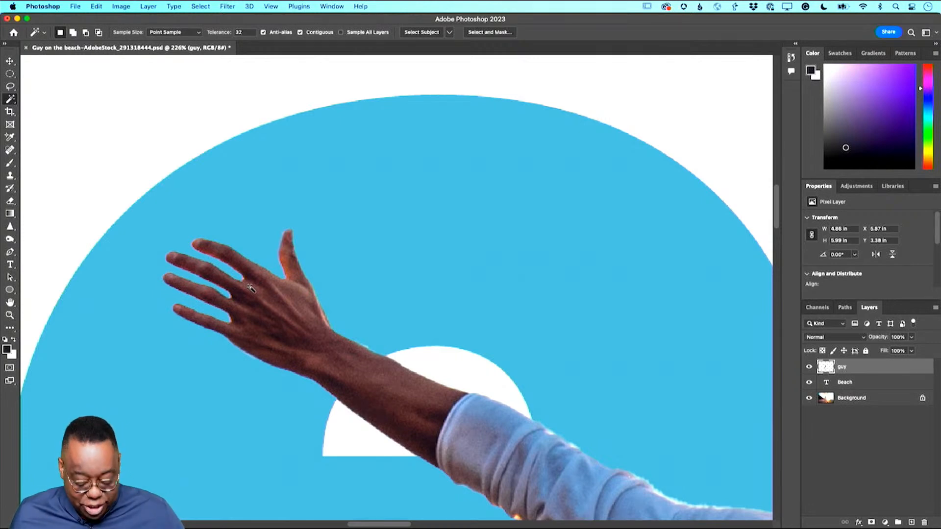
{"action": "key", "text": "super+0"}
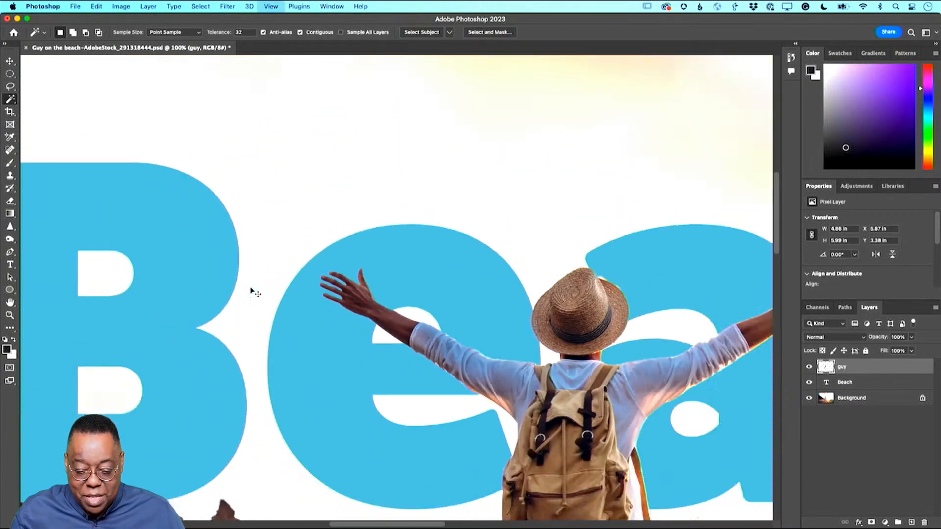
{"action": "key", "text": "super+minus"}
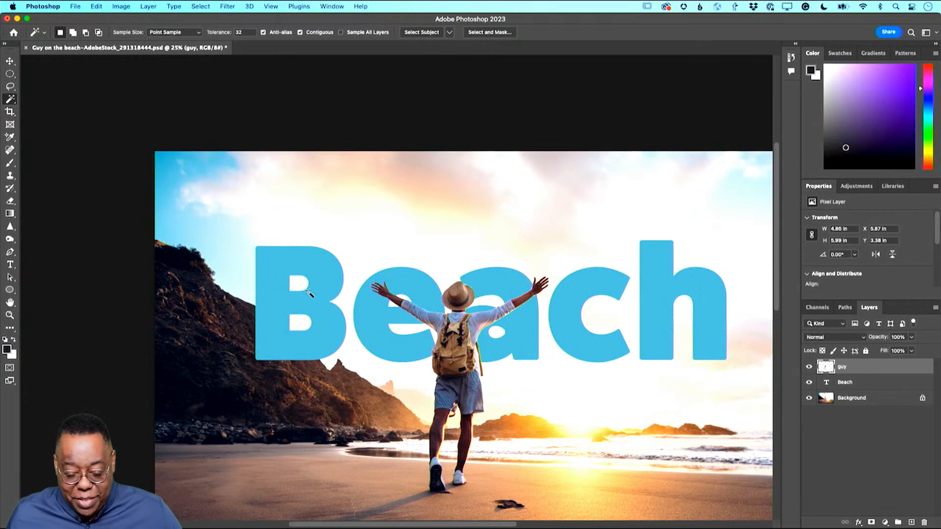
{"action": "scroll", "coordinate": [371, 305], "scroll_direction": "down", "scroll_amount": 3}
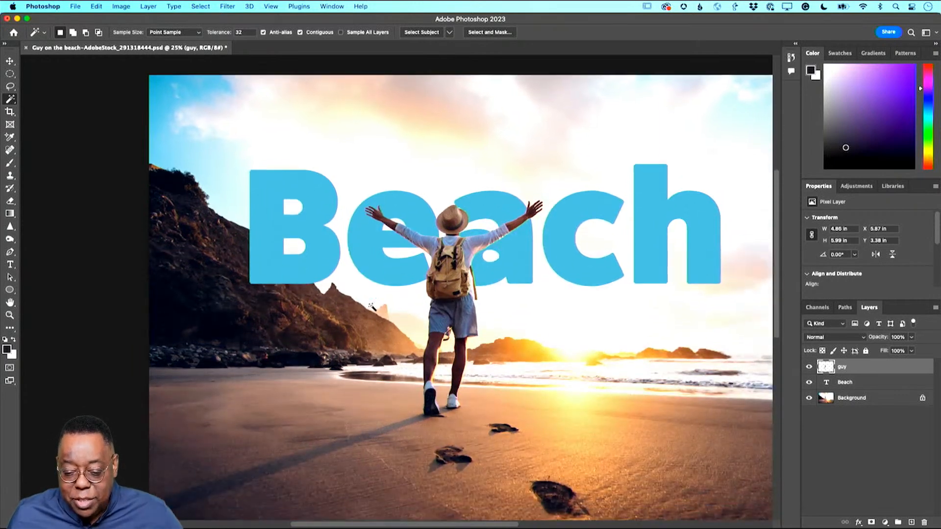
{"action": "scroll", "coordinate": [371, 306], "scroll_direction": "right", "scroll_amount": 2}
{"action": "scroll", "coordinate": [371, 306], "scroll_direction": "down", "scroll_amount": 2}
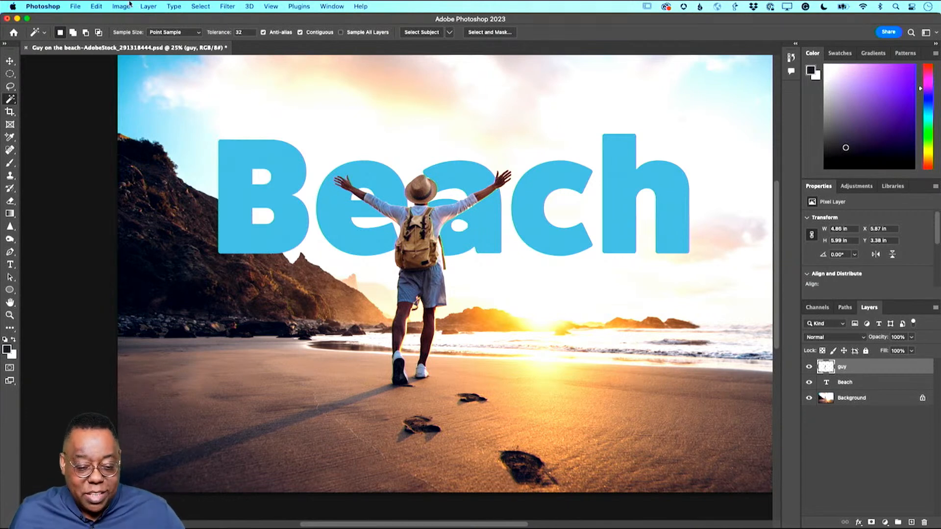
Review the file formats offered by Save As for the layered document and leave without saving
{"action": "left_click", "coordinate": [74, 7]}
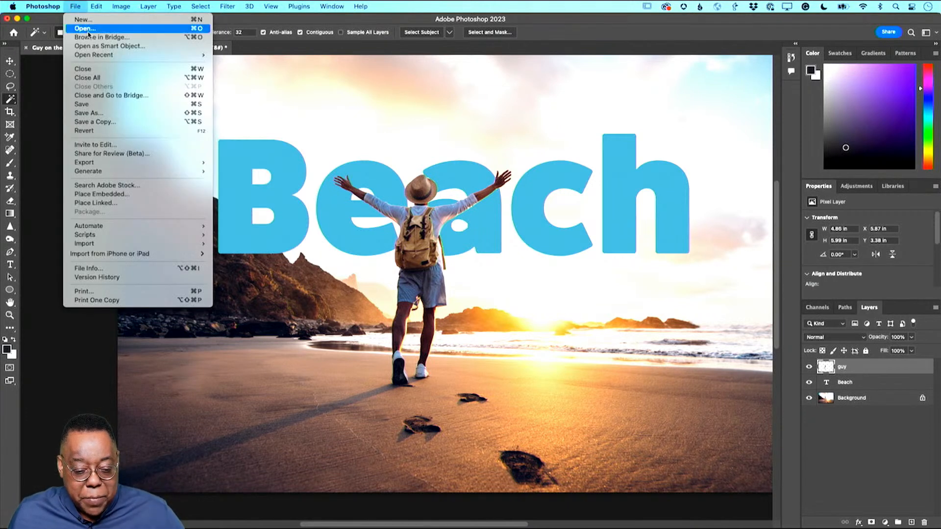
{"action": "left_click", "coordinate": [116, 113]}
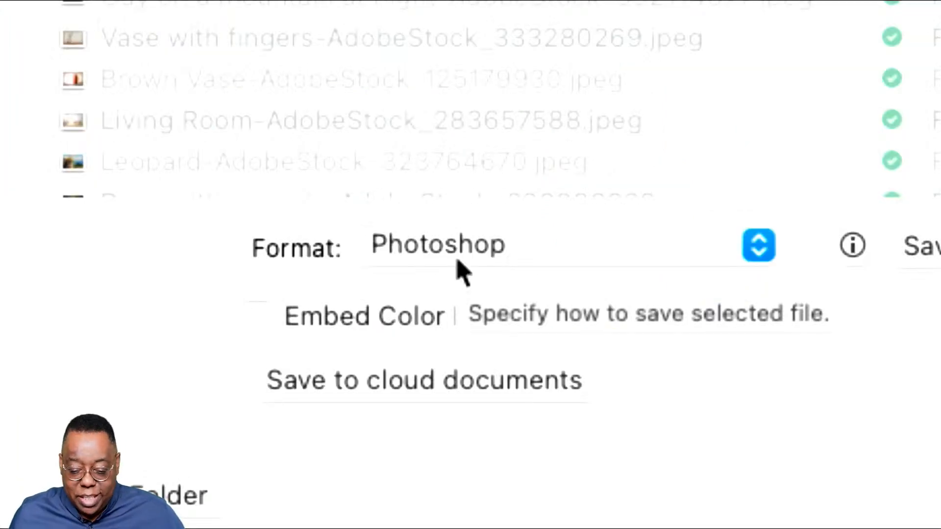
{"action": "left_click", "coordinate": [458, 259]}
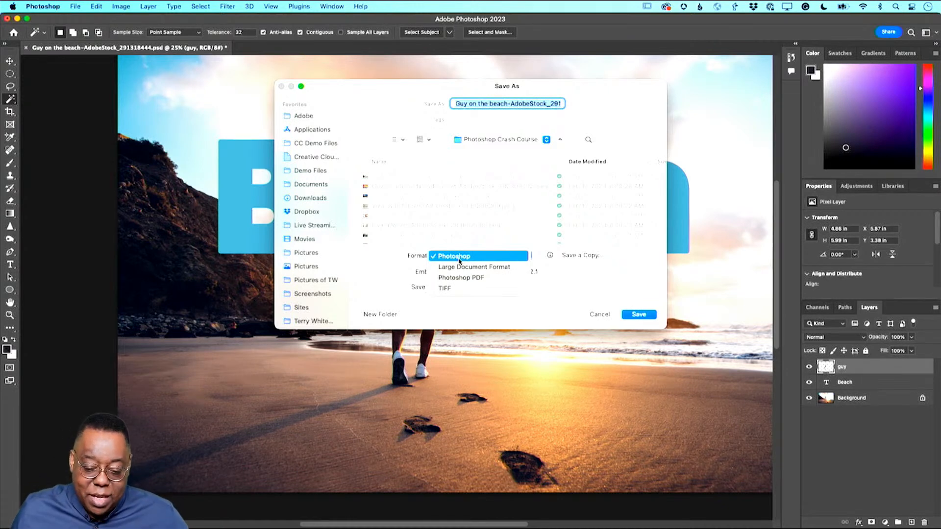
{"action": "left_click", "coordinate": [459, 257]}
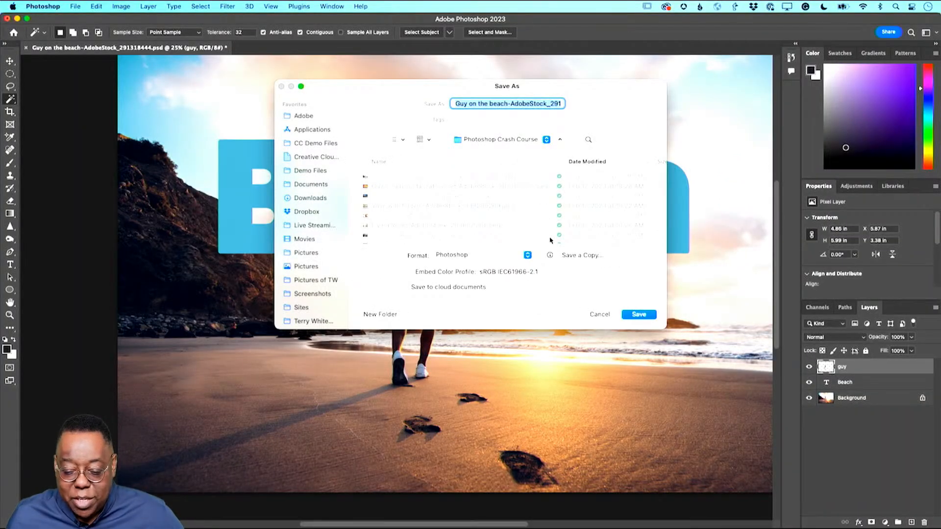
{"action": "left_click", "coordinate": [597, 315]}
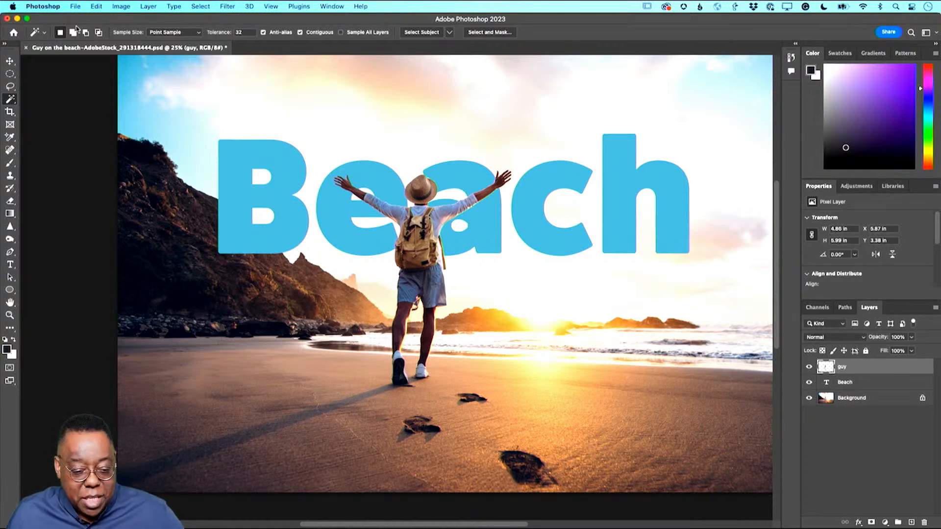
Bring up the Export As settings for the composition and choose JPG as the format
{"action": "left_click", "coordinate": [78, 6]}
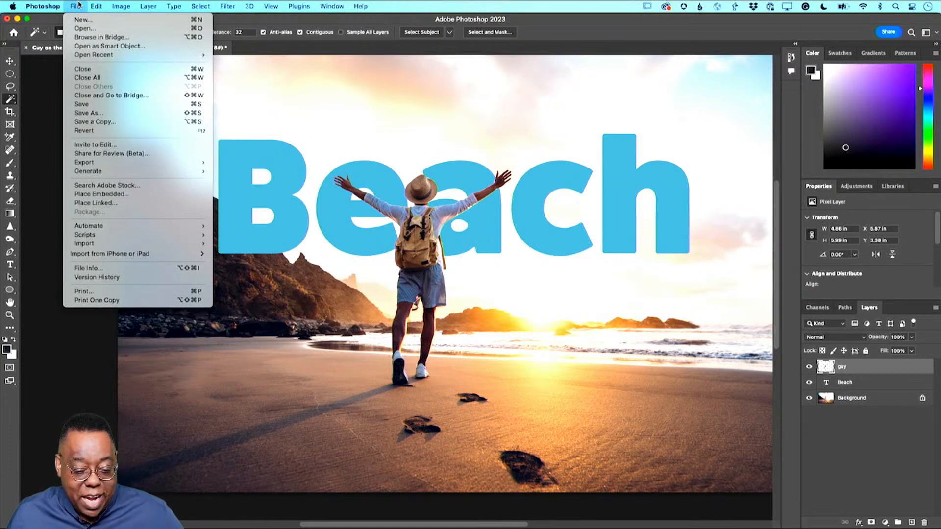
{"action": "mouse_move", "coordinate": [99, 166]}
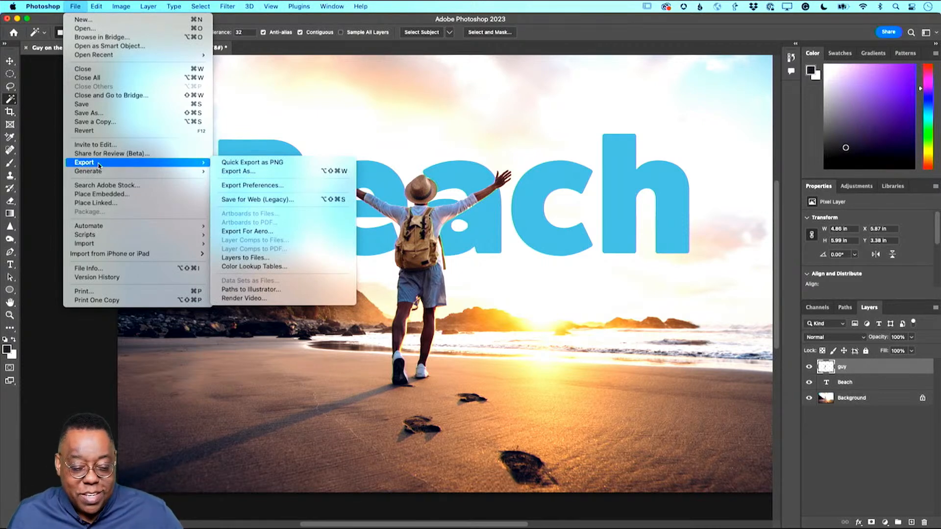
{"action": "left_click", "coordinate": [269, 175]}
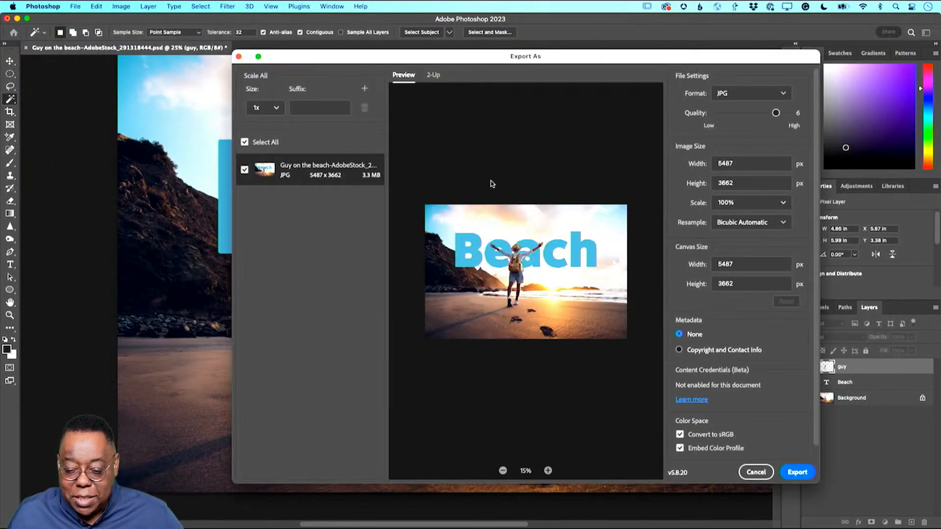
{"action": "left_click_drag", "start_coordinate": [604, 57], "coordinate": [501, 55]}
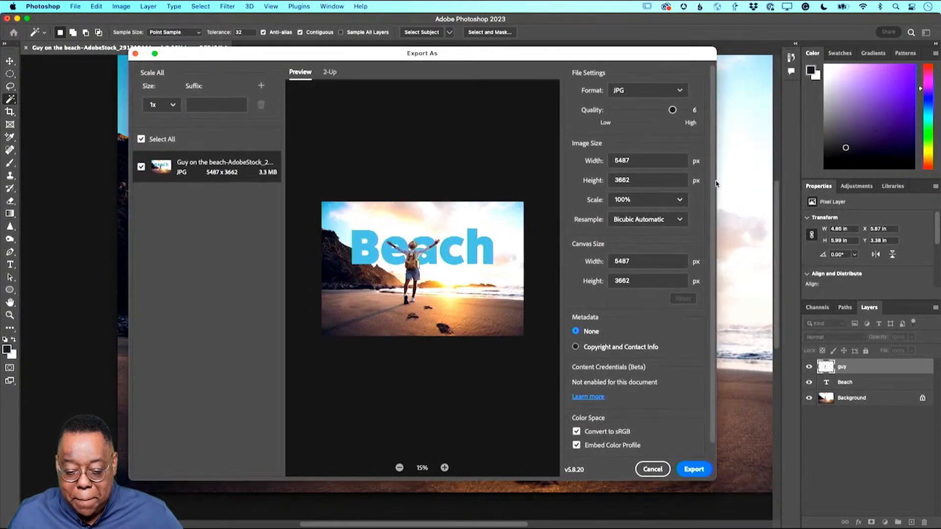
{"action": "left_click", "coordinate": [640, 91]}
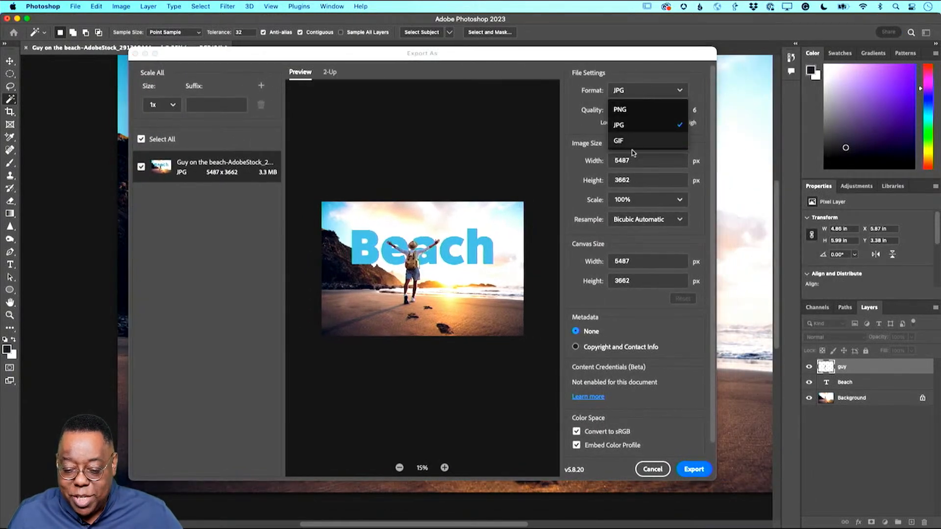
{"action": "left_click", "coordinate": [626, 126]}
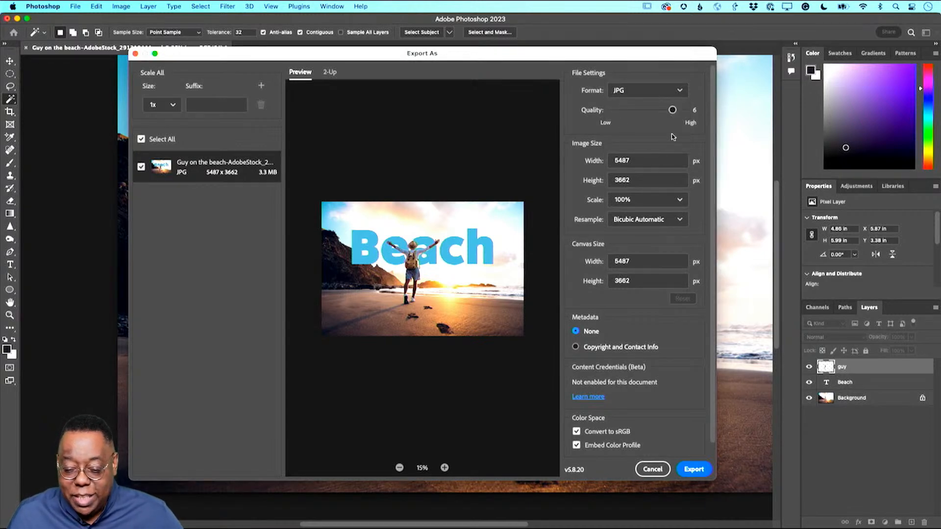
Try a JPG quality of 5 for the export and return it to 6
{"action": "mouse_move", "coordinate": [672, 109]}
{"action": "left_mouse_down"}
{"action": "mouse_move", "coordinate": [685, 110]}
{"action": "mouse_move", "coordinate": [671, 110]}
{"action": "left_mouse_up"}
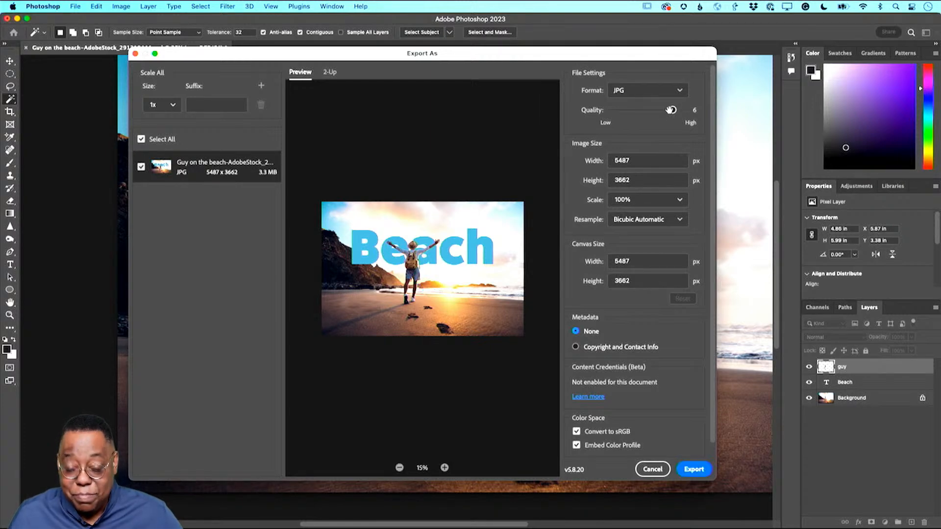
{"action": "left_click_drag", "start_coordinate": [671, 110], "coordinate": [661, 111]}
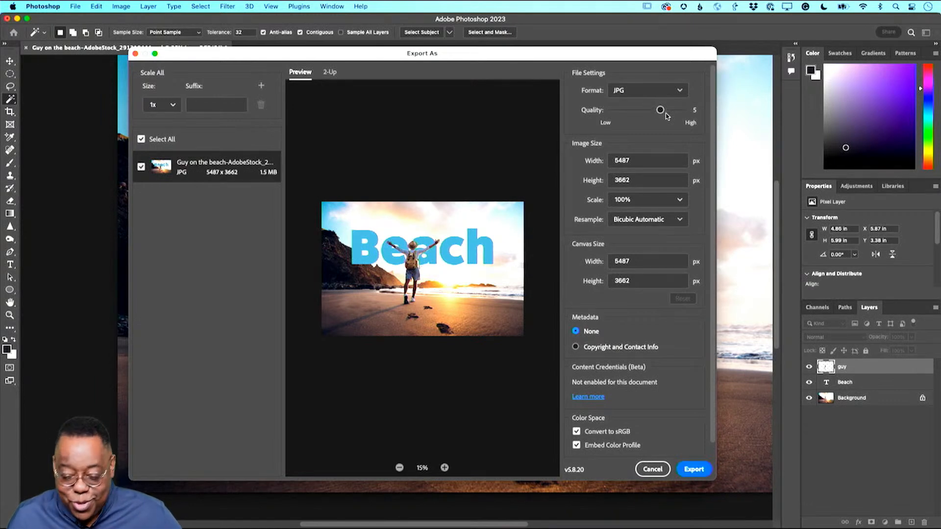
{"action": "left_click_drag", "start_coordinate": [660, 109], "coordinate": [673, 110]}
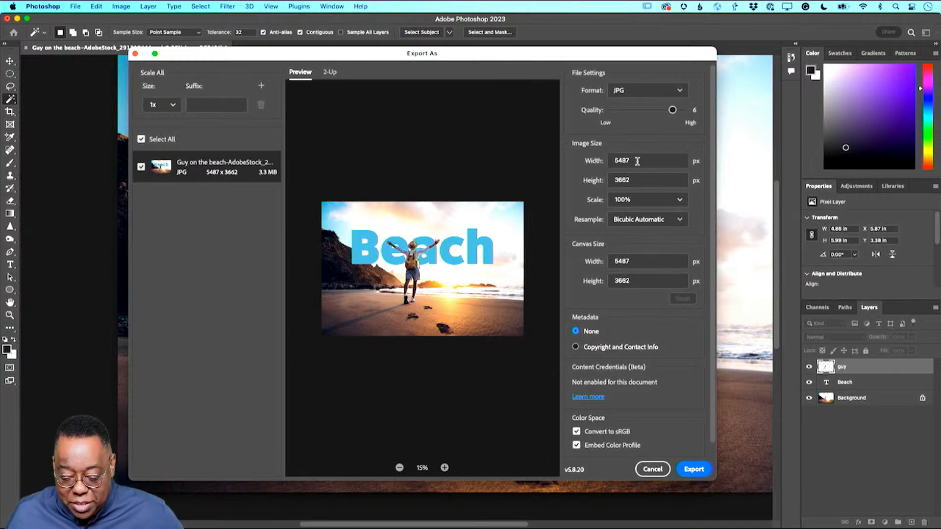
Set the exported image's width to 1080 px with its proportions kept
{"action": "double_click", "coordinate": [637, 161]}
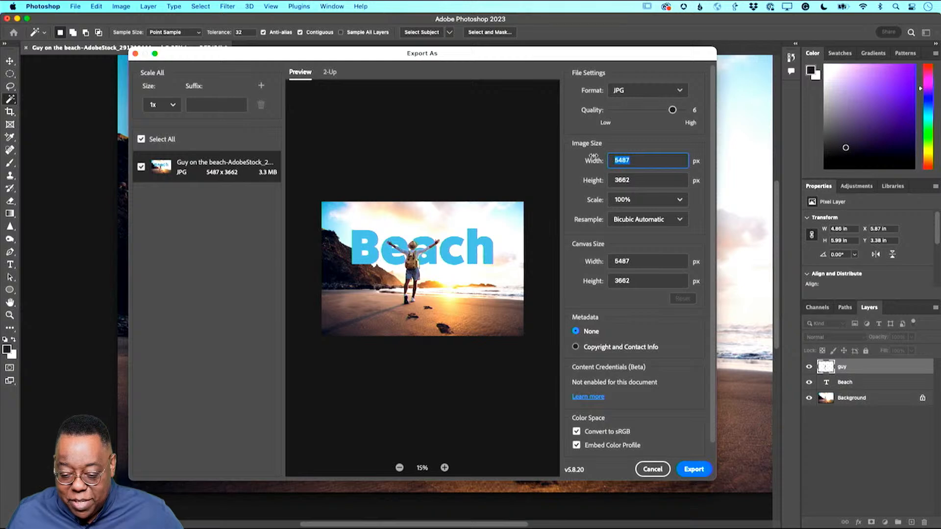
{"action": "type", "text": "1080"}
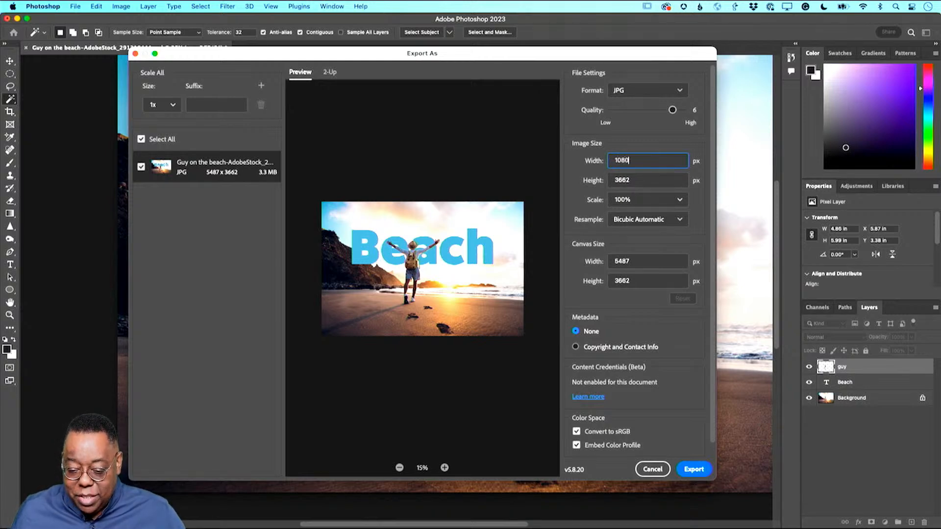
{"action": "key", "text": "Tab"}
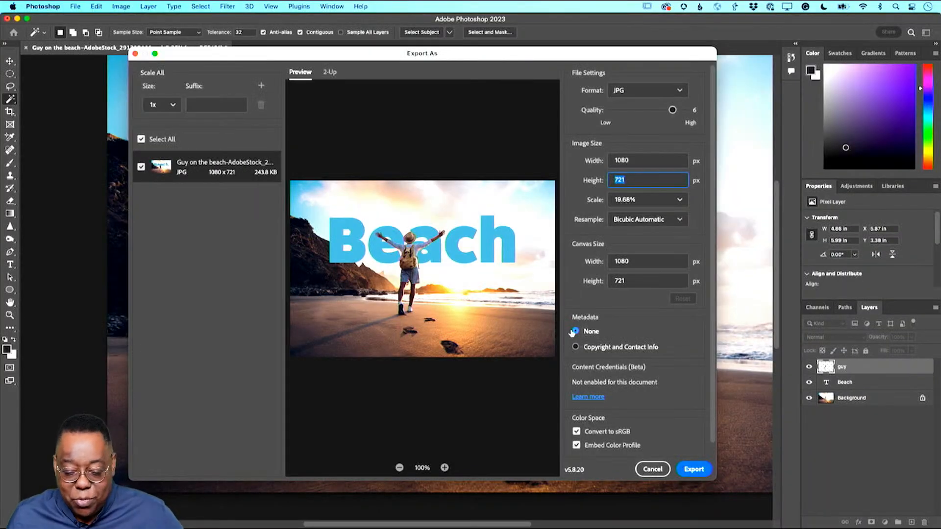
Export the JPG as "Guy on the beach-for social.jpg" into the Photoshop Crash Course folder
{"action": "left_click", "coordinate": [693, 470]}
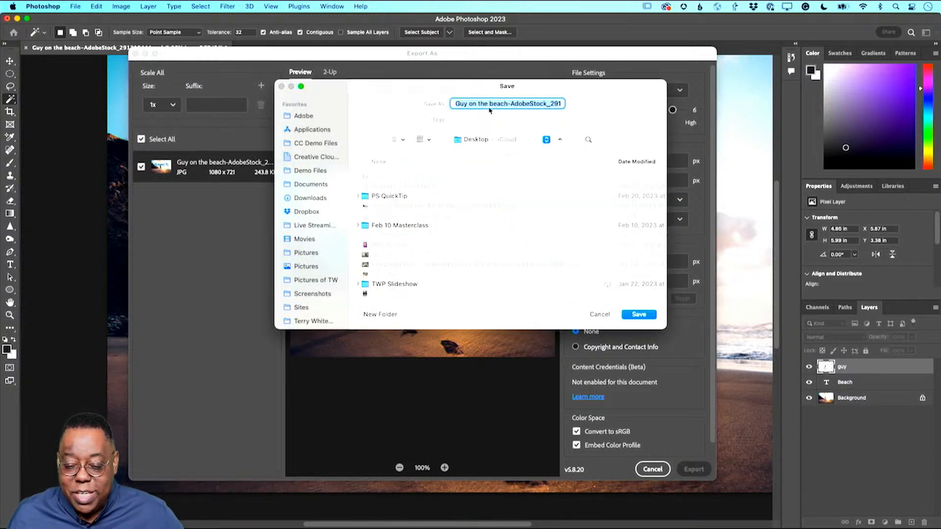
{"action": "left_click", "coordinate": [523, 104]}
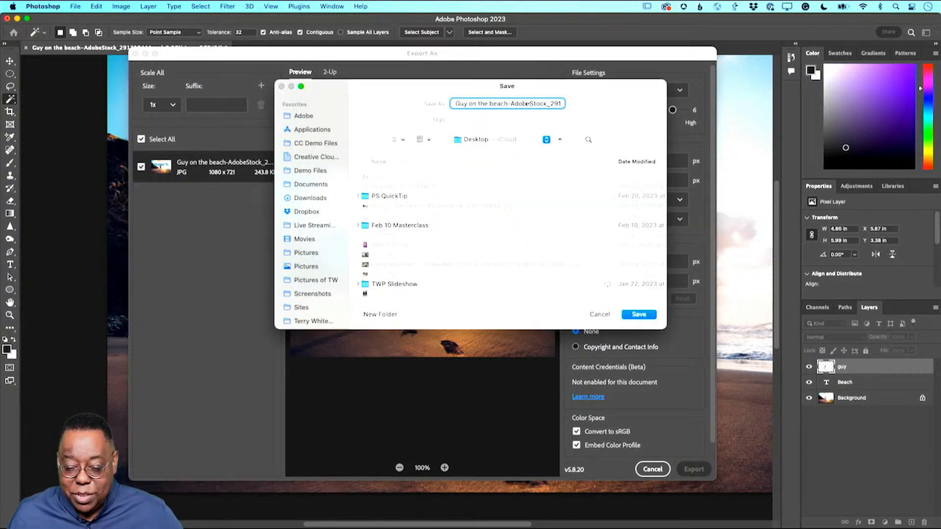
{"action": "left_click_drag", "start_coordinate": [510, 103], "coordinate": [586, 105]}
{"action": "type", "text": "for social"}
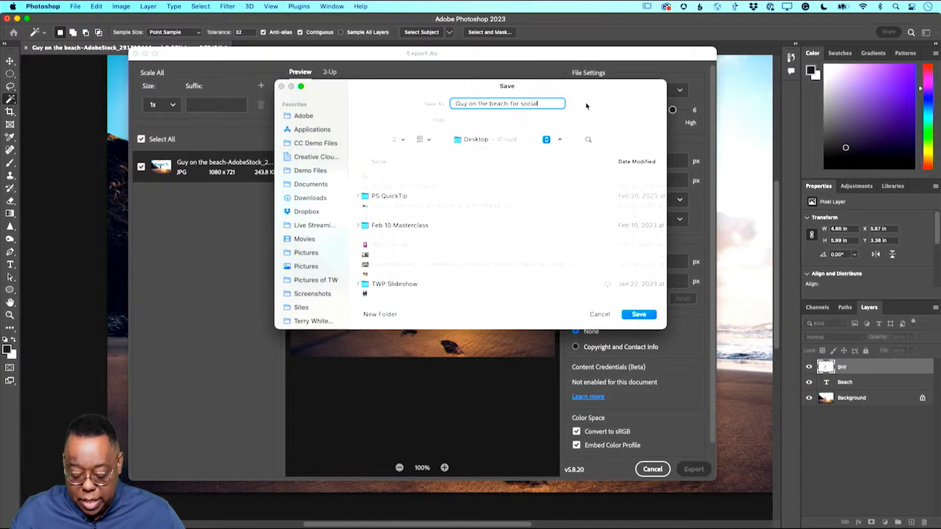
{"action": "left_click", "coordinate": [511, 139]}
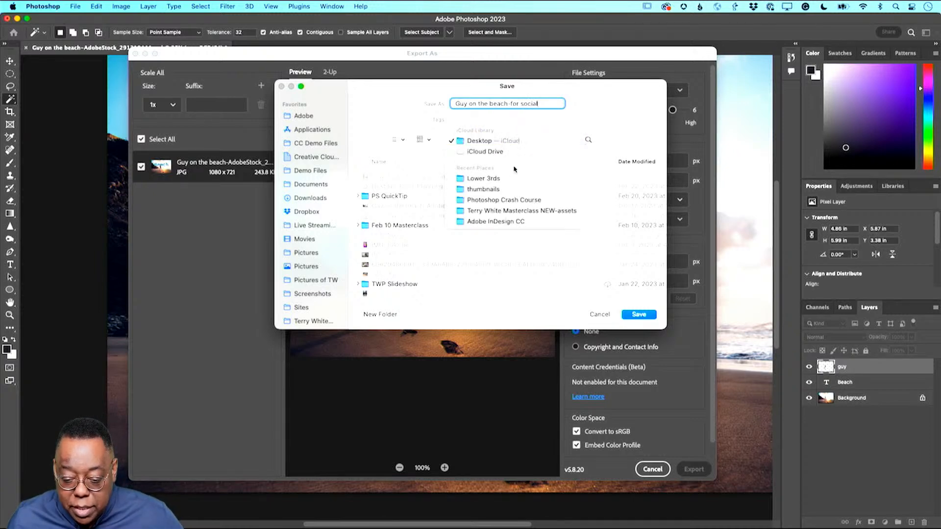
{"action": "left_click", "coordinate": [518, 200]}
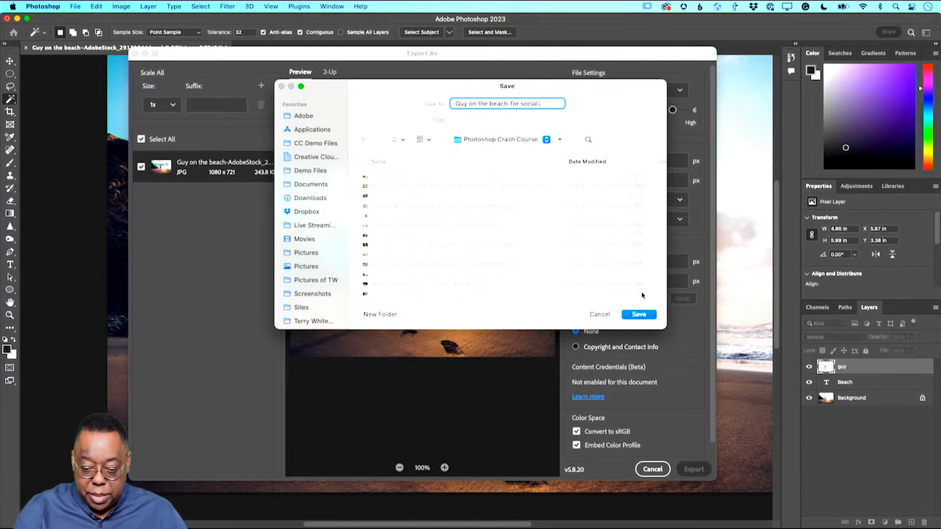
{"action": "type", "text": "jpg"}
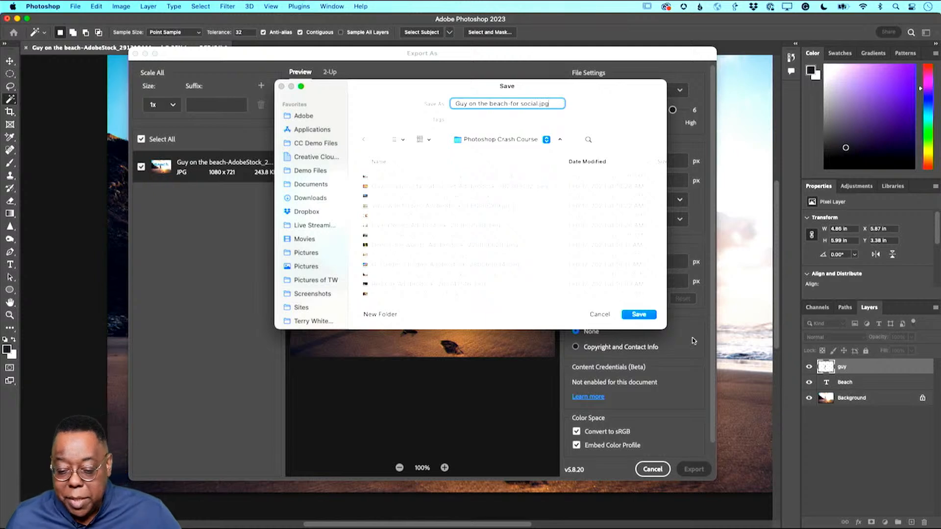
{"action": "left_click", "coordinate": [639, 314]}
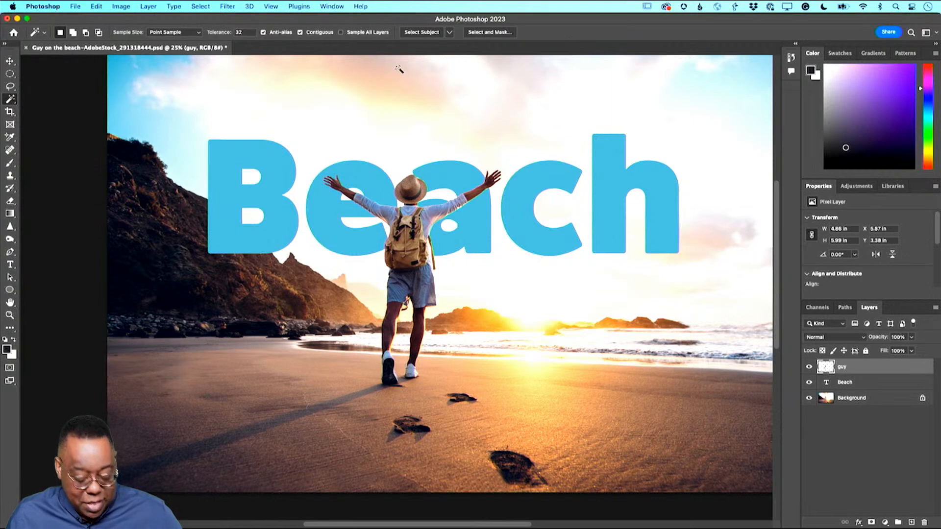
Close the layered document with its changes saved, and briefly reopen Guy on the beach-AdobeStock_291318444.psd to check its layers
{"action": "key", "text": "super+w"}
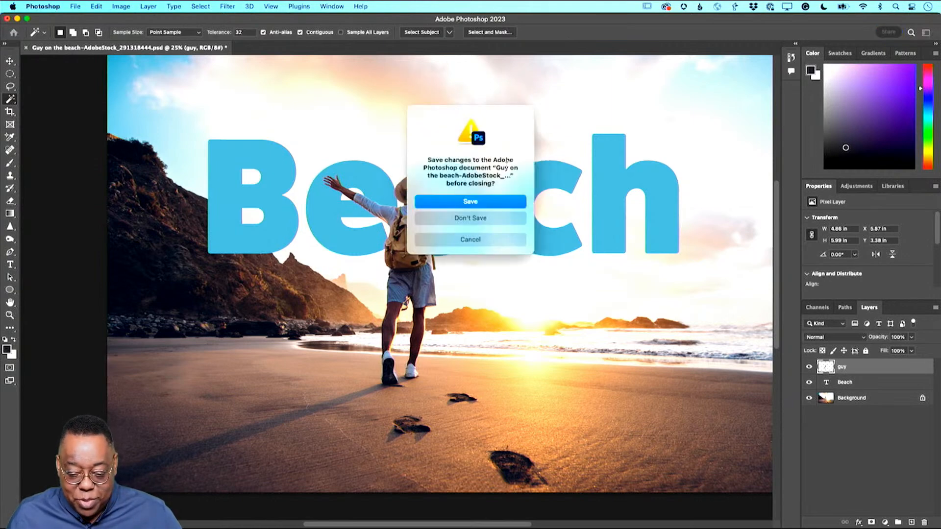
{"action": "left_click", "coordinate": [490, 201]}
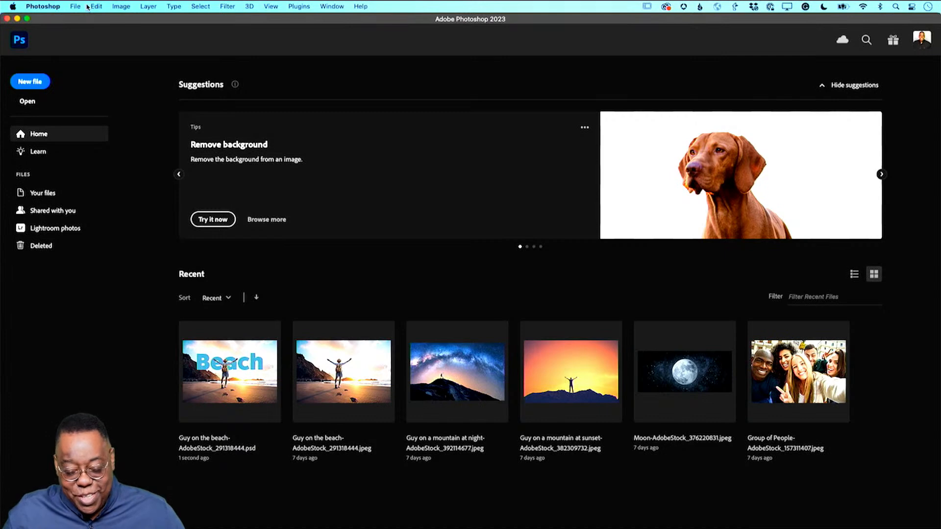
{"action": "left_click", "coordinate": [242, 389]}
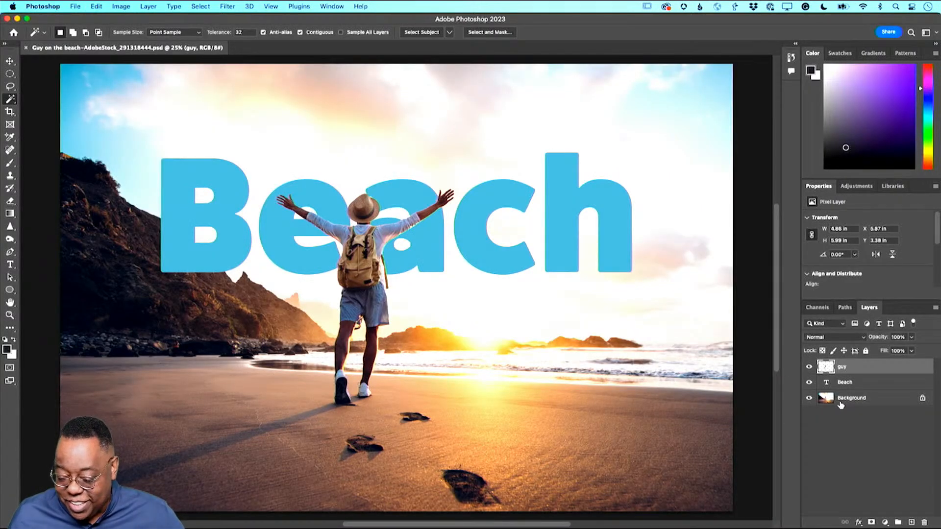
{"action": "key", "text": "super+w"}
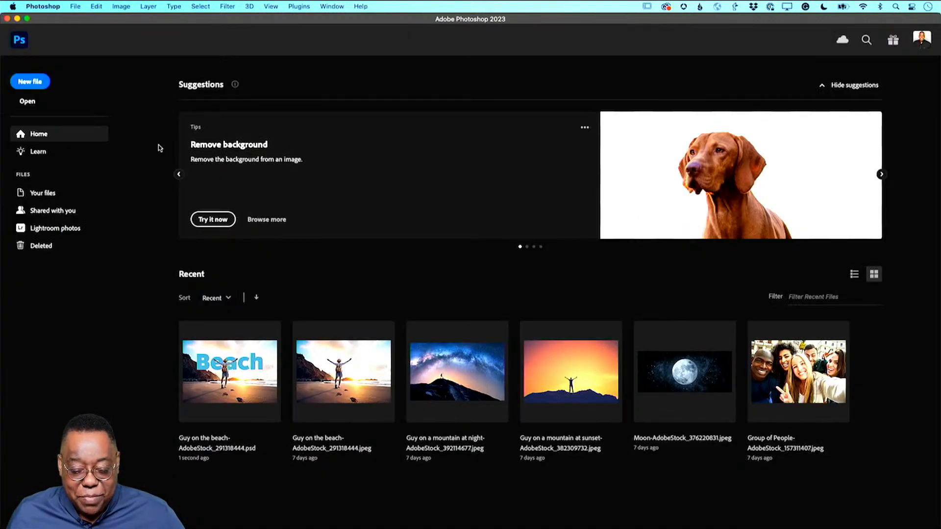
Preview Guy on the beach-for social.jpg in the Photoshop Crash Course folder, open it to check the export, and close it
{"action": "left_click", "coordinate": [72, 6]}
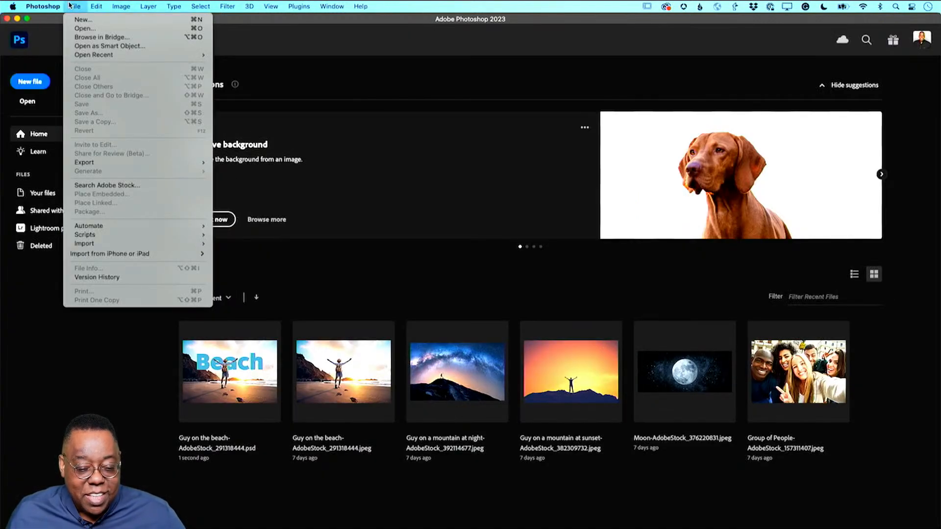
{"action": "left_click", "coordinate": [80, 28]}
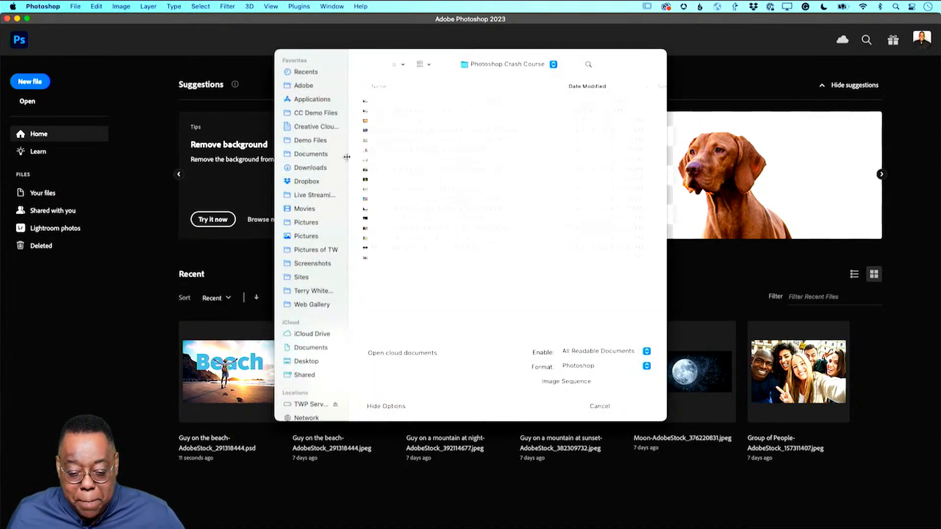
{"action": "left_click", "coordinate": [438, 111]}
{"action": "key", "text": "space"}
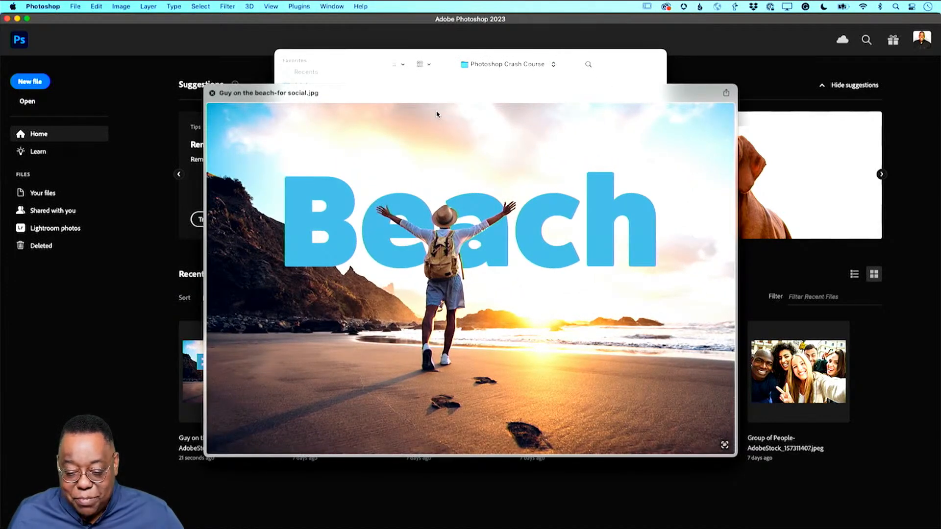
{"action": "key", "text": "space"}
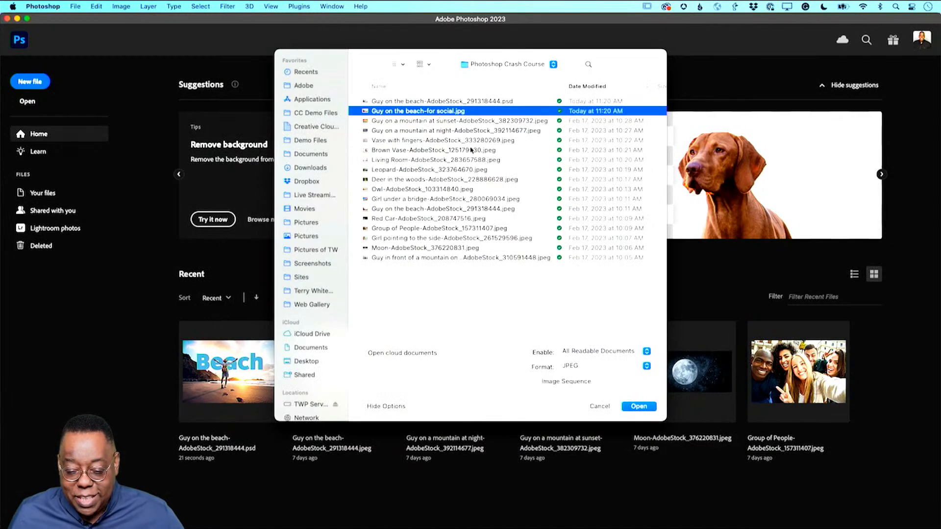
{"action": "key", "text": "Return"}
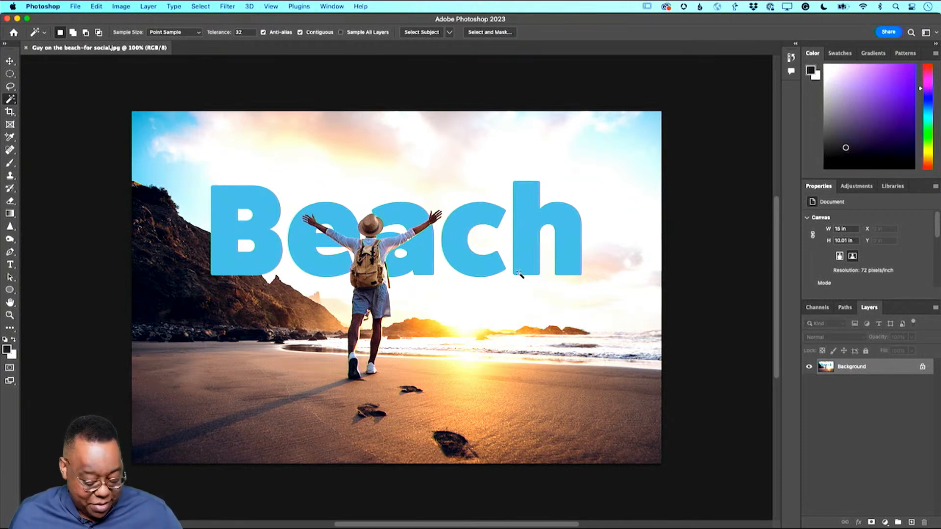
{"action": "key", "text": "super+w"}
Open Living Room-AdobeStock_283657588.jpeg from the Photoshop Crash Course folder
{"action": "left_click", "coordinate": [74, 6]}
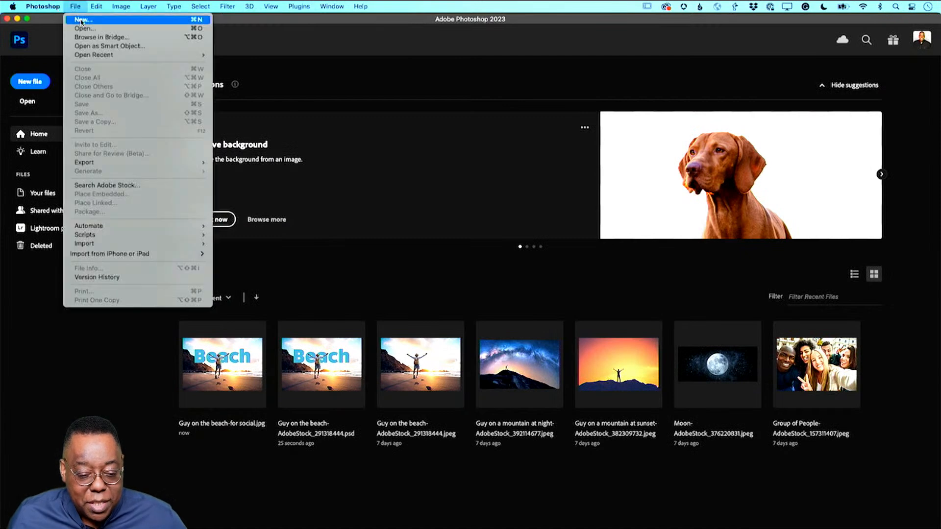
{"action": "left_click", "coordinate": [82, 29]}
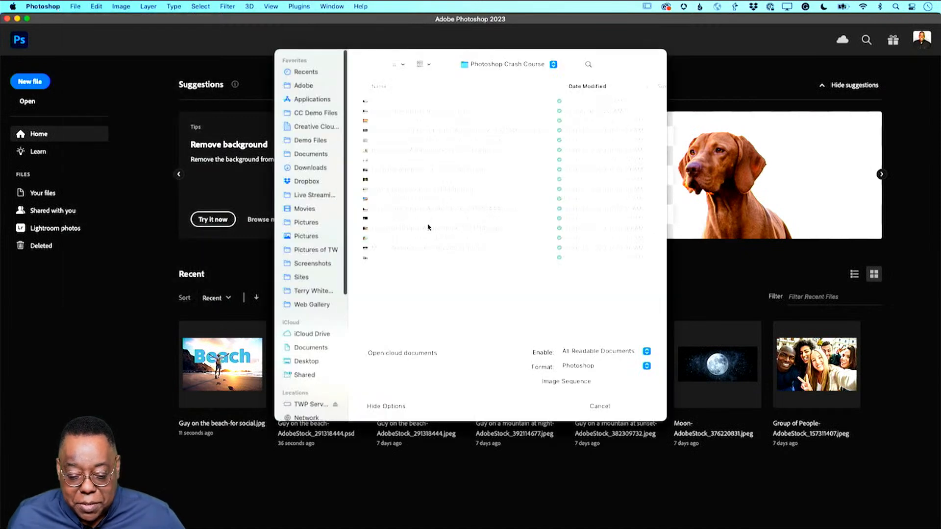
{"action": "left_click", "coordinate": [427, 199]}
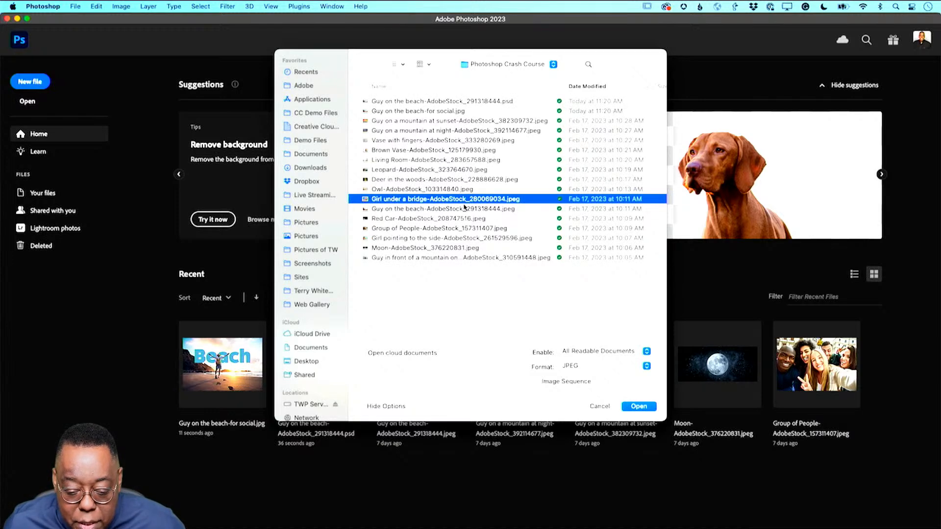
{"action": "double_click", "coordinate": [432, 160]}
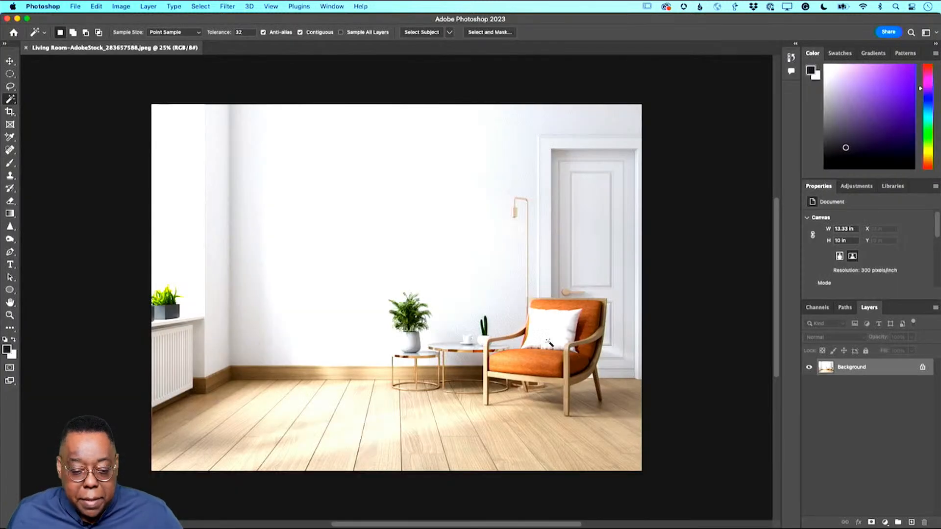
Preview the two vase photos in the Photoshop Crash Course folder and open Brown Vase-AdobeStock_125179930.jpeg as a second document
{"action": "left_click", "coordinate": [74, 7]}
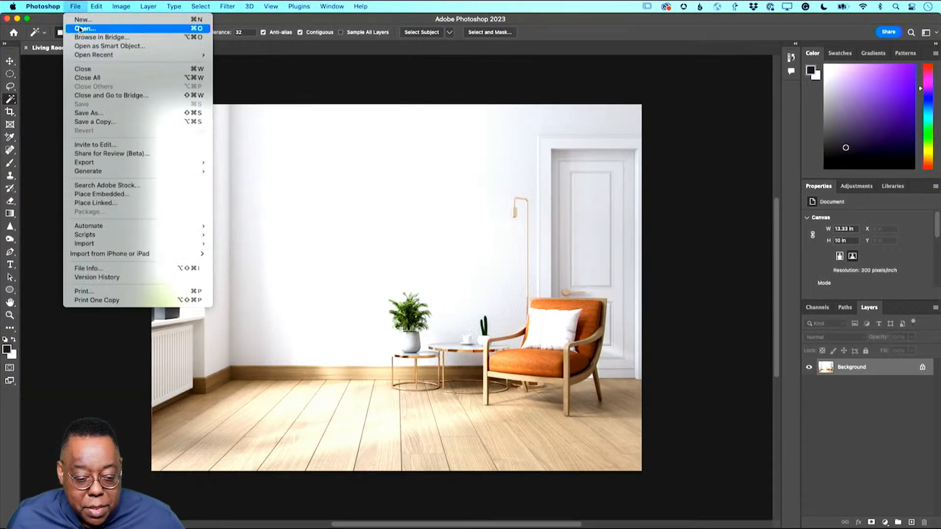
{"action": "left_click", "coordinate": [80, 28]}
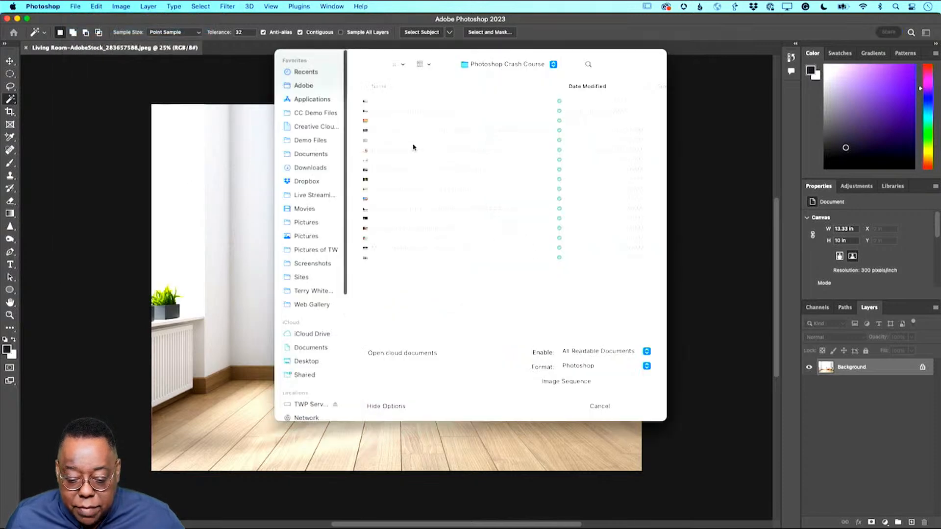
{"action": "left_click", "coordinate": [400, 141]}
{"action": "key", "text": "space"}
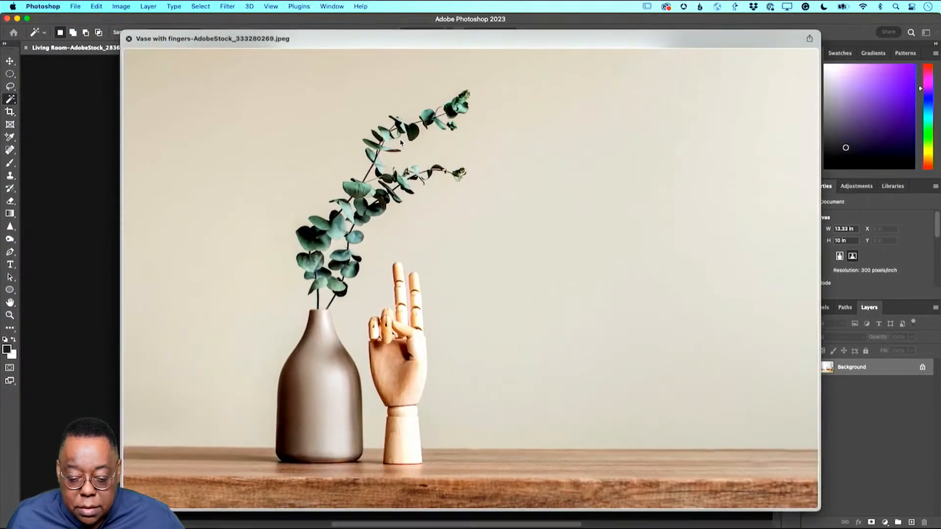
{"action": "key", "text": "space"}
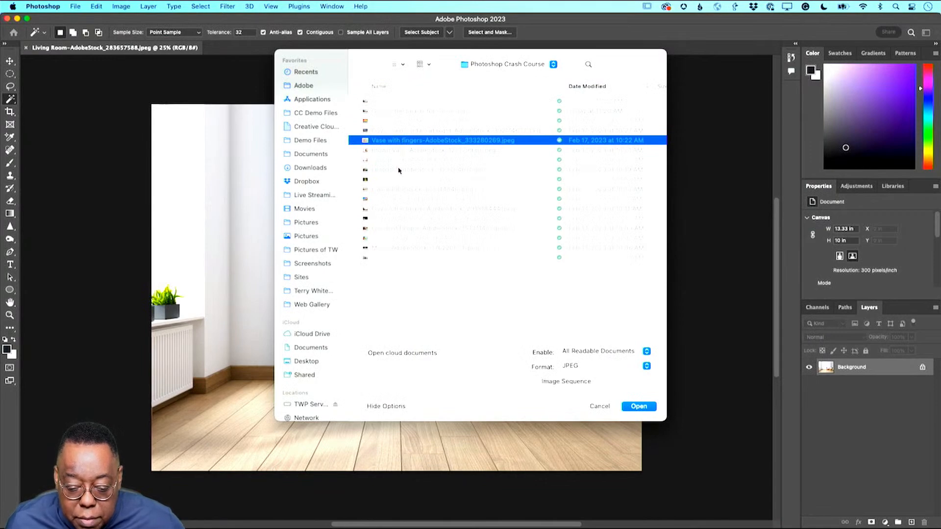
{"action": "left_click", "coordinate": [400, 150]}
{"action": "key", "text": "space"}
{"action": "key", "text": "space"}
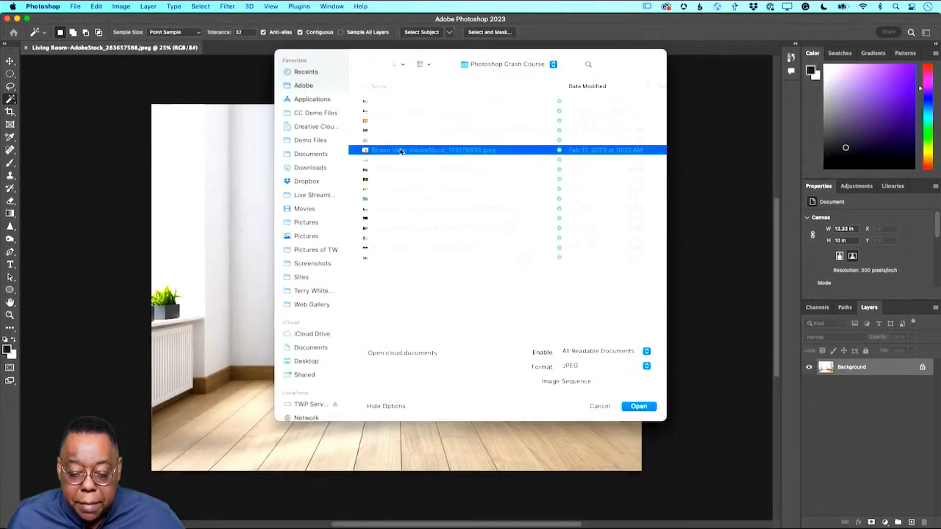
{"action": "double_click", "coordinate": [401, 150]}
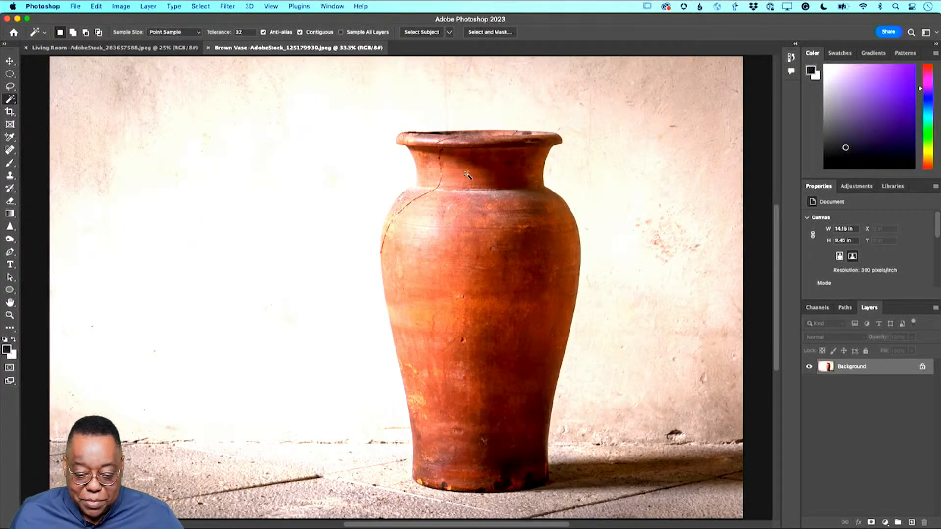
Activate the Move tool, view the living room document, and return to the brown vase document
{"action": "left_click", "coordinate": [9, 60]}
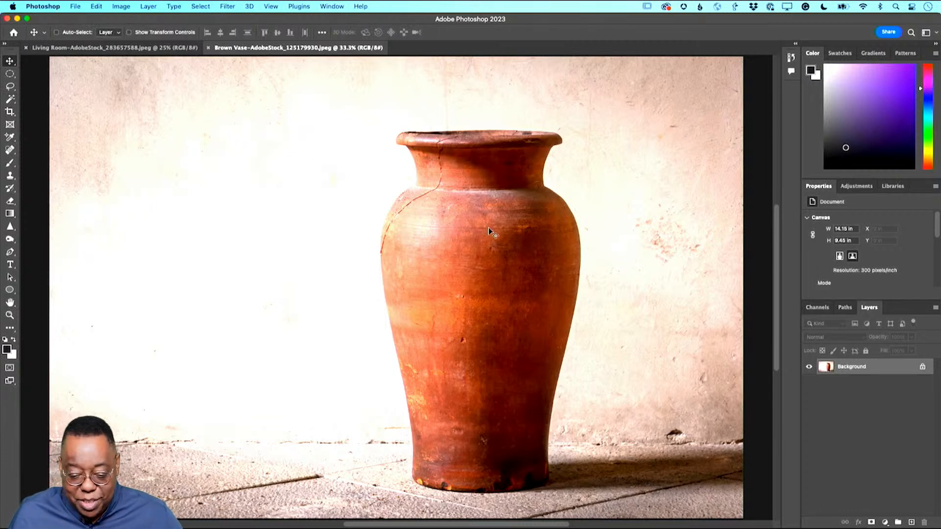
{"action": "left_click", "coordinate": [170, 49]}
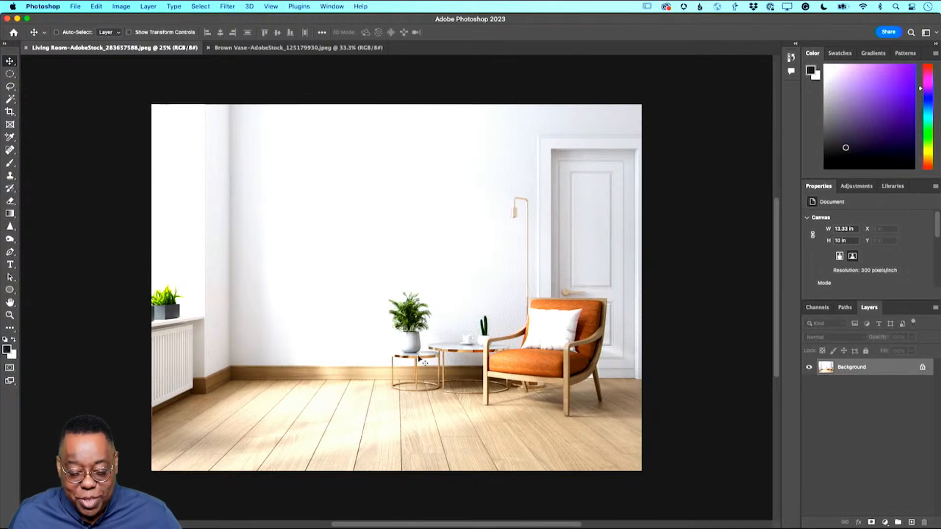
{"action": "left_click", "coordinate": [242, 49]}
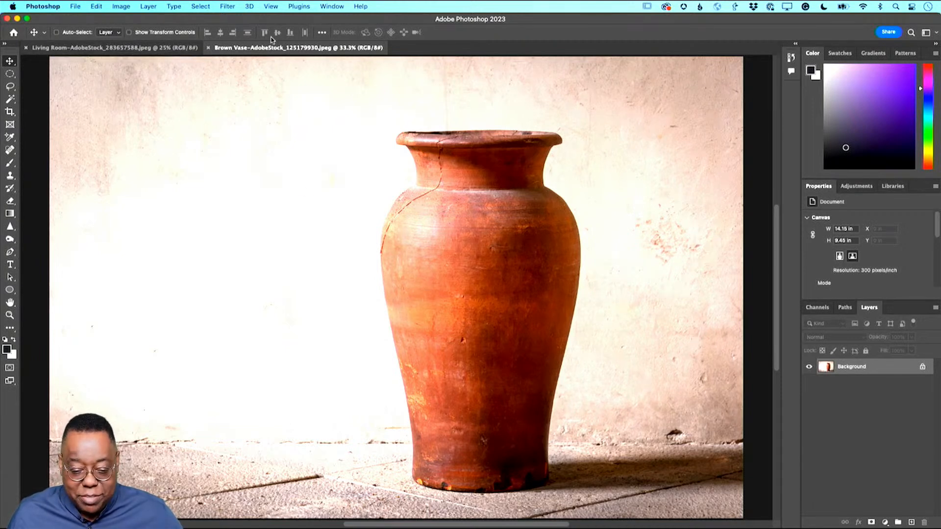
{"action": "left_click", "coordinate": [329, 7]}
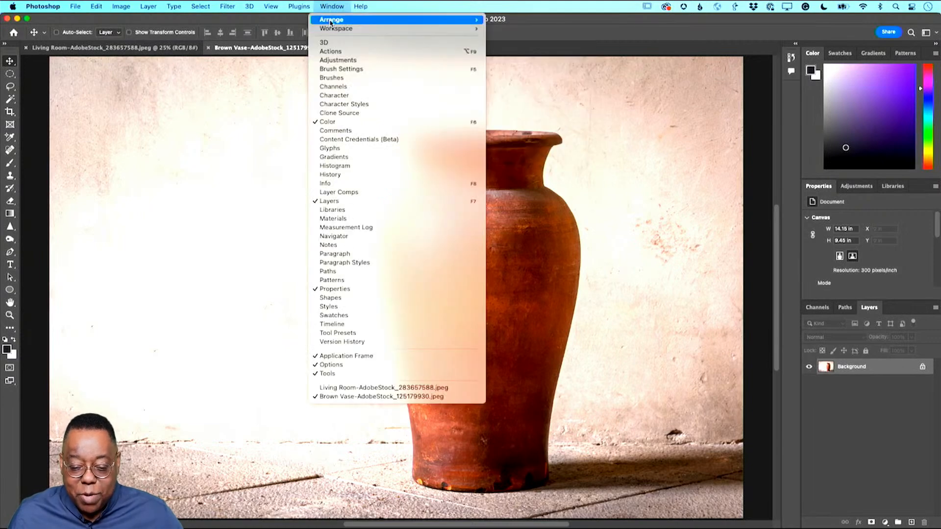
{"action": "mouse_move", "coordinate": [332, 19]}
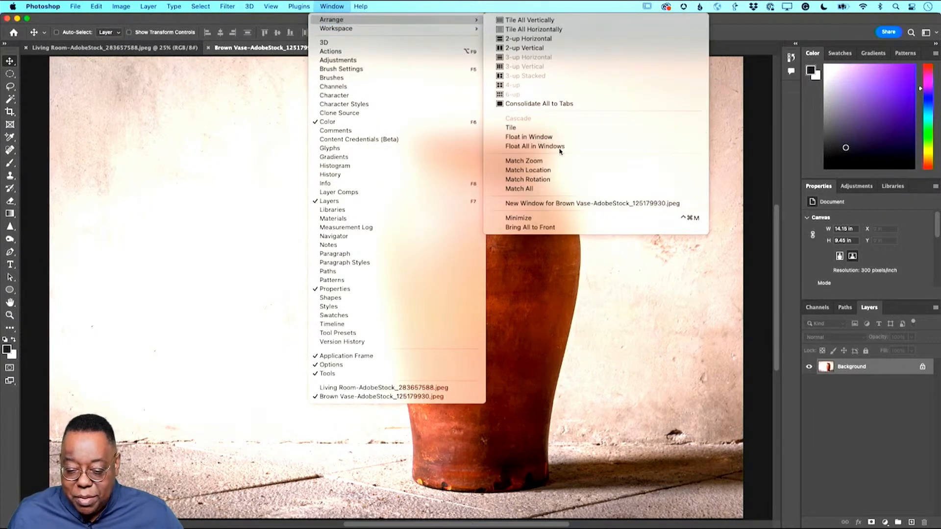
{"action": "left_click", "coordinate": [261, 4]}
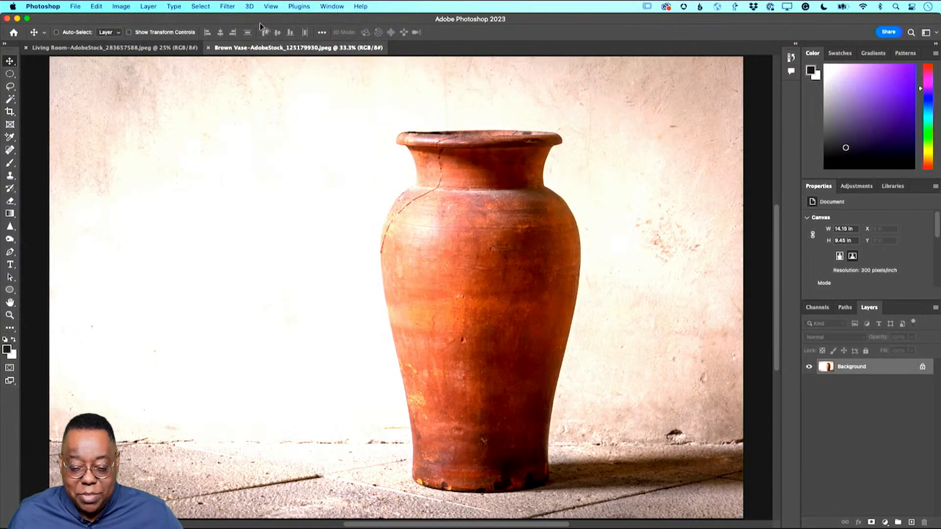
Copy the whole brown vase image into the living room document as a new layer with the Move tool
{"action": "left_click_drag", "start_coordinate": [468, 269], "coordinate": [154, 48]}
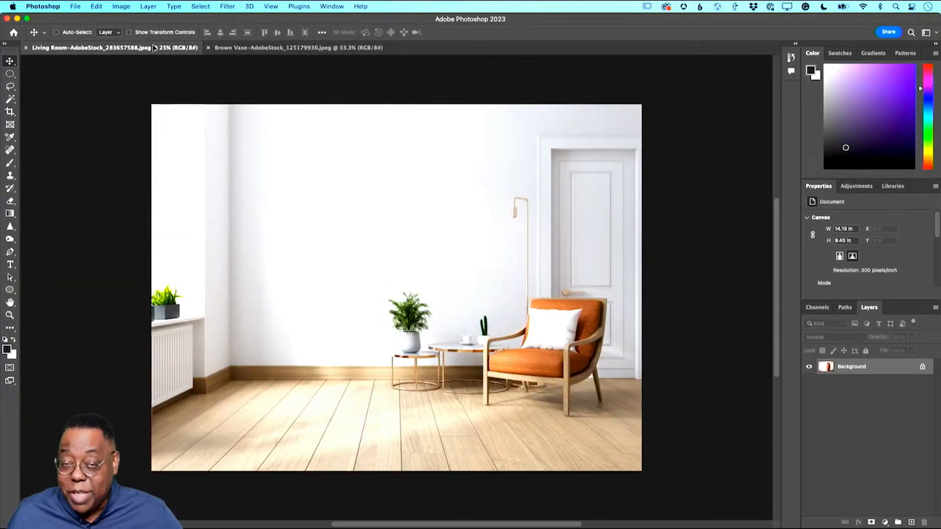
{"action": "left_click_drag", "start_coordinate": [154, 48], "coordinate": [465, 327]}
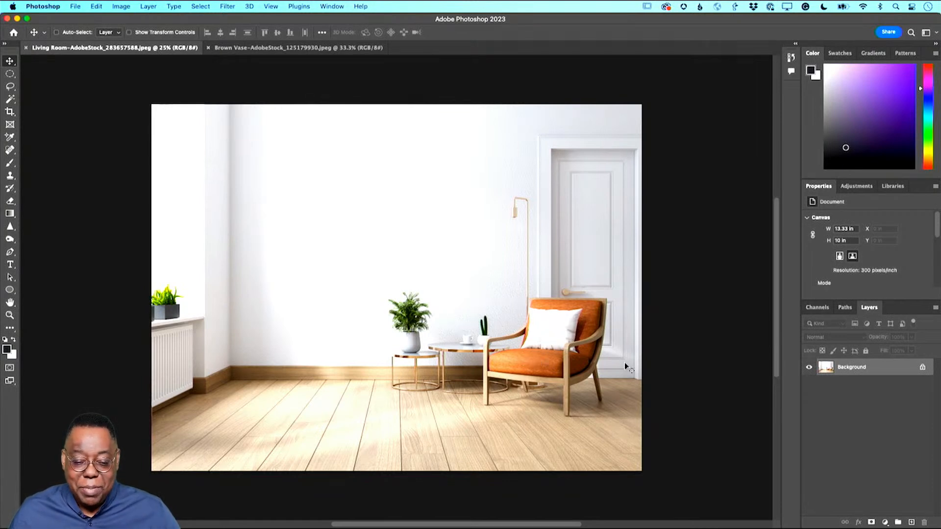
{"action": "left_click", "coordinate": [250, 46]}
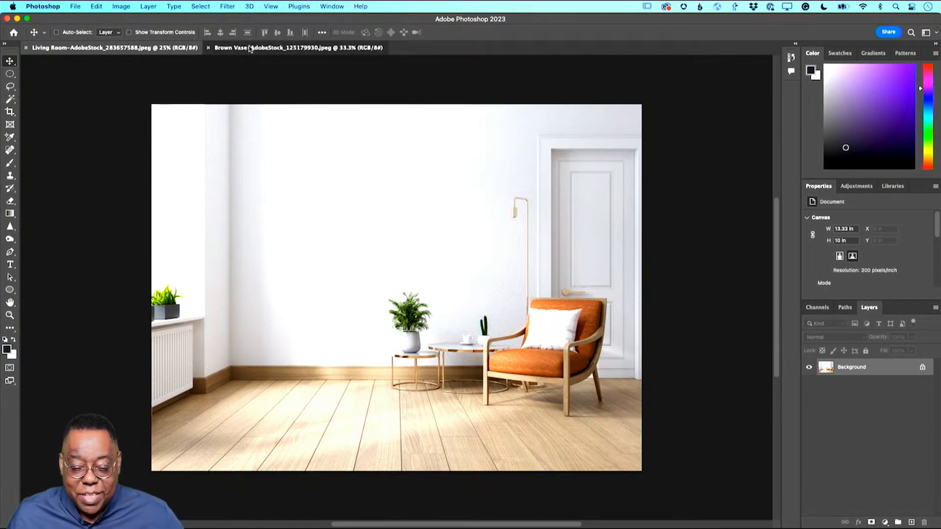
{"action": "left_click_drag", "start_coordinate": [455, 342], "coordinate": [269, 218]}
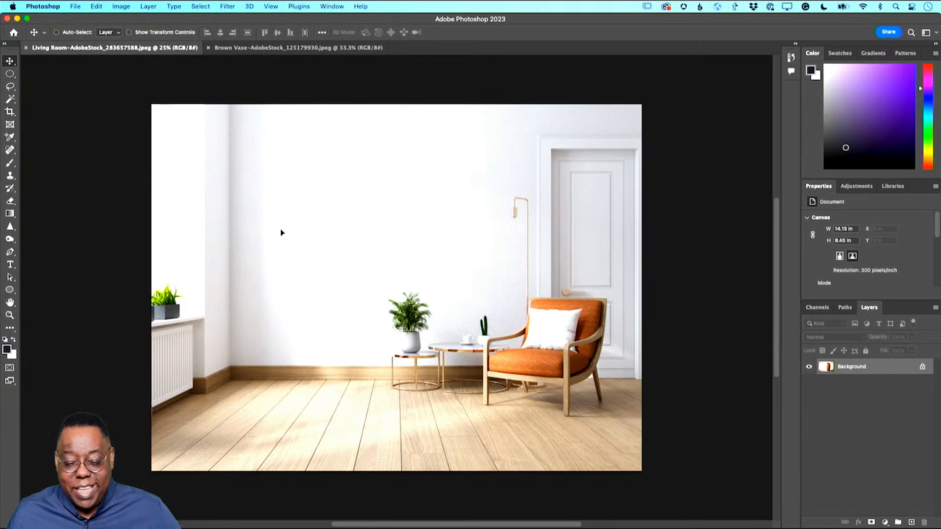
{"action": "left_click_drag", "start_coordinate": [391, 271], "coordinate": [215, 319]}
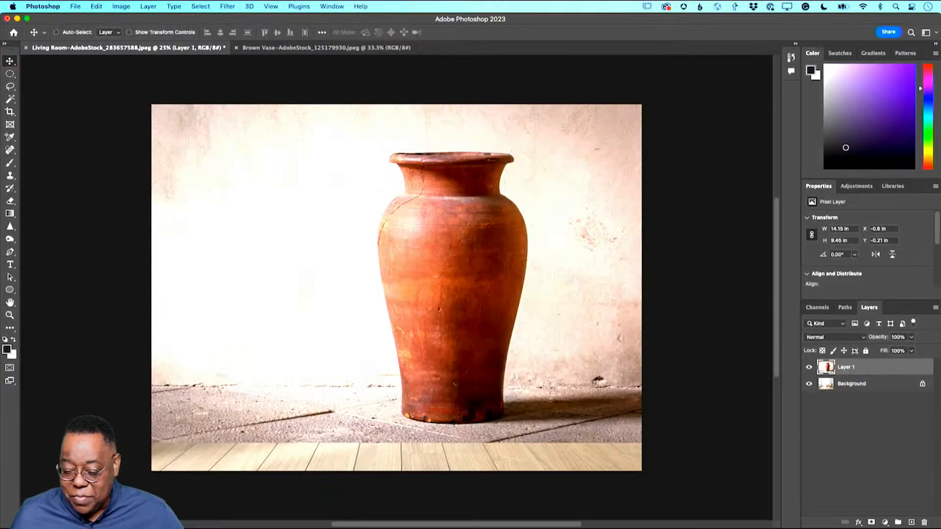
Rename the new layer above the background to Vase
{"action": "double_click", "coordinate": [844, 368]}
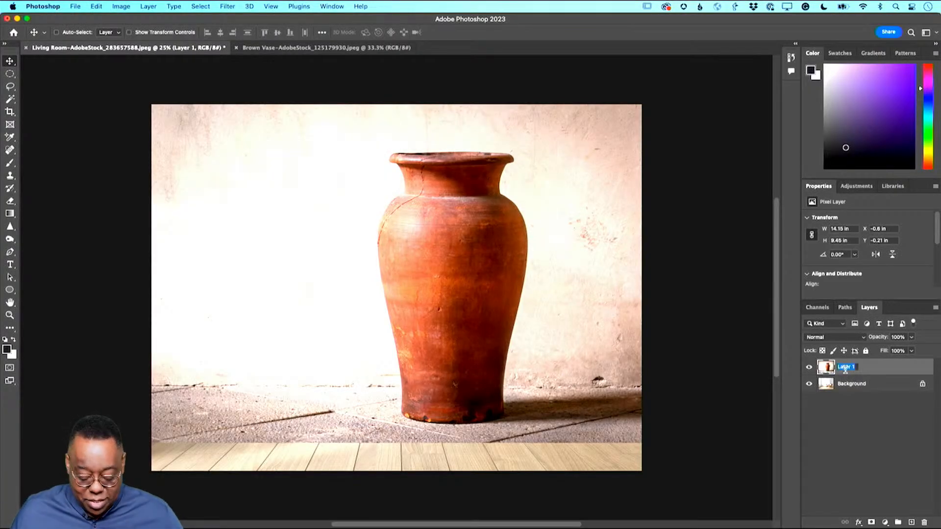
{"action": "type", "text": "Vase"}
{"action": "key", "text": "Return"}
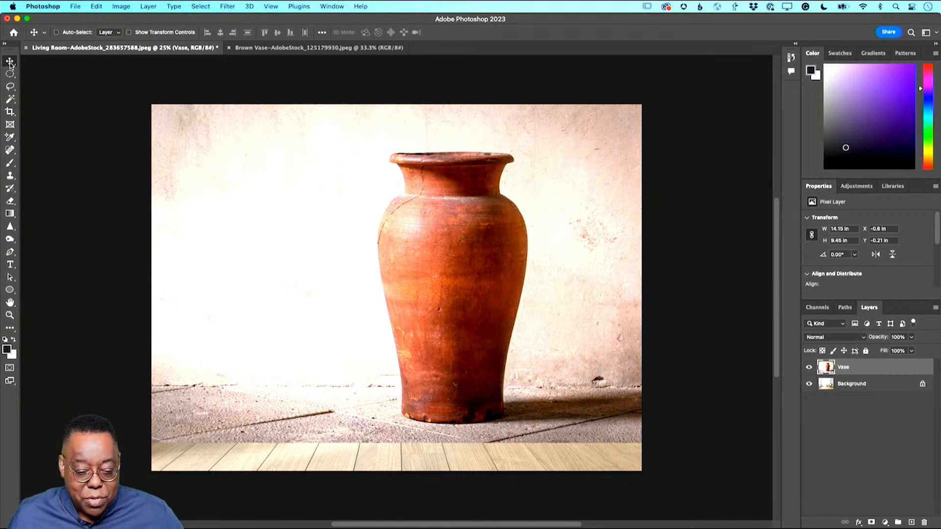
Move the Vase layer about 2.6 in left and 0.3 in up, and mask out its background with Remove Background
{"action": "left_click_drag", "start_coordinate": [484, 255], "coordinate": [389, 247]}
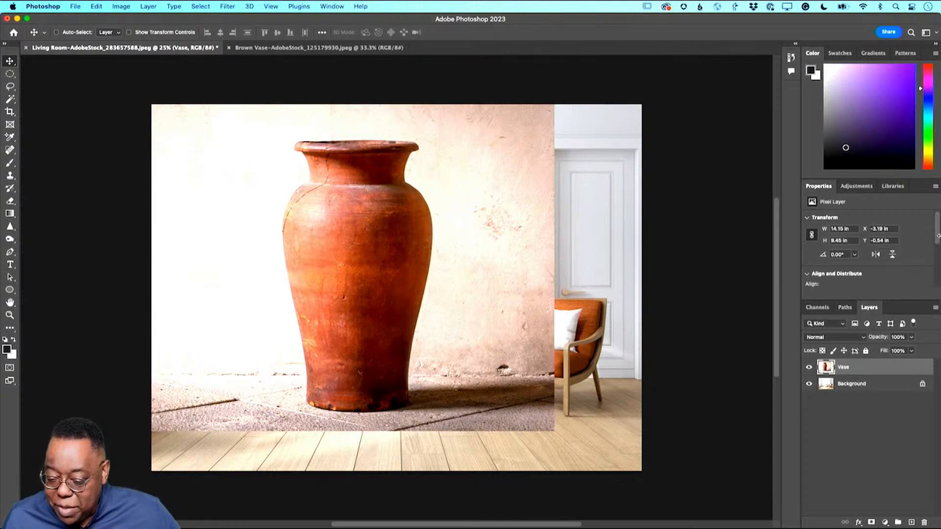
{"action": "left_click_drag", "start_coordinate": [938, 240], "coordinate": [937, 287]}
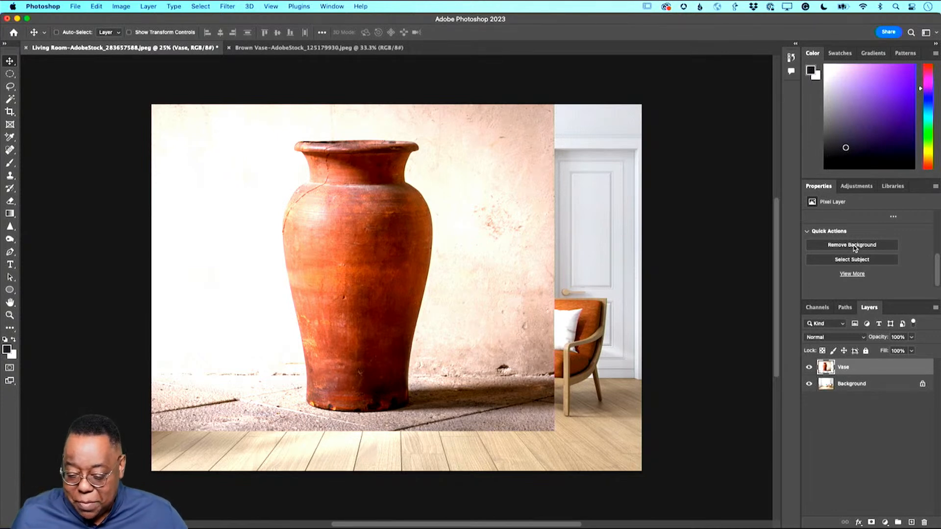
{"action": "left_click", "coordinate": [855, 245]}
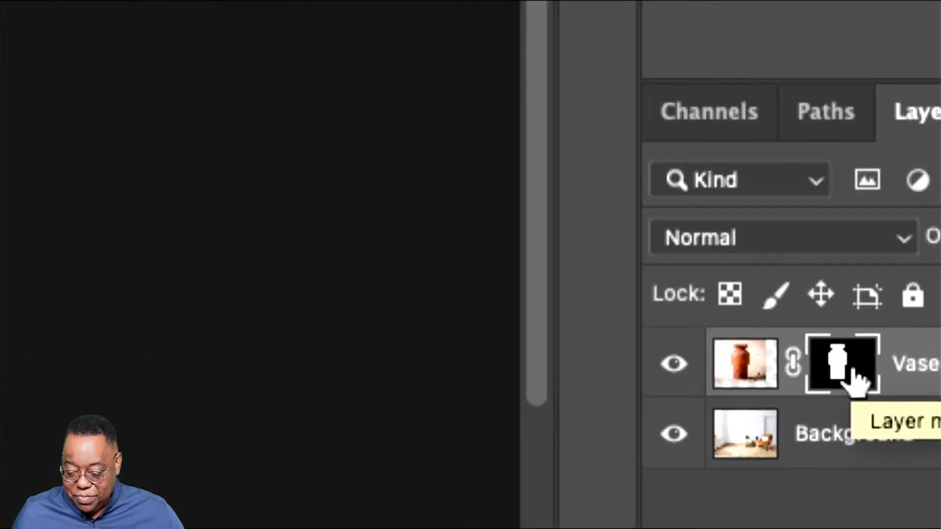
Alternate between the Vase layer's mask and image to compare the two targets, ending with the image active
{"action": "left_click", "coordinate": [756, 374]}
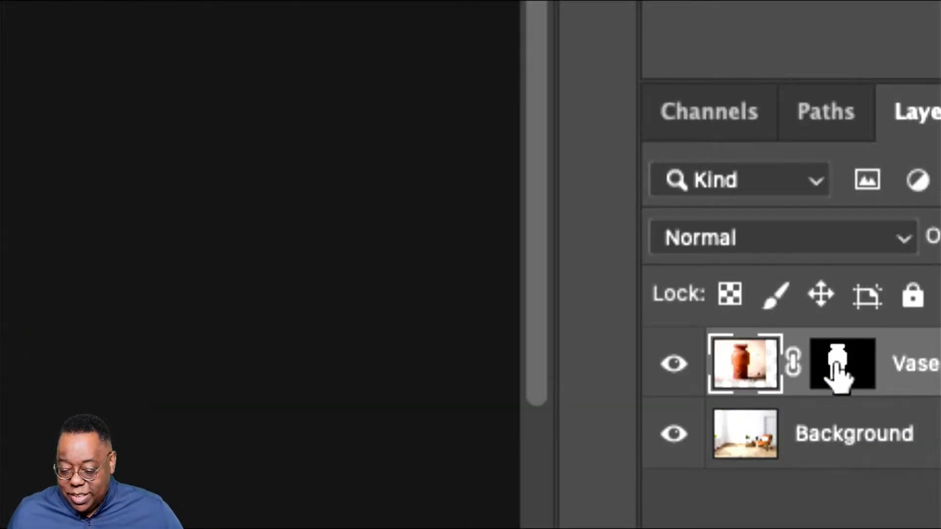
{"action": "left_click", "coordinate": [843, 366]}
{"action": "left_click", "coordinate": [757, 367]}
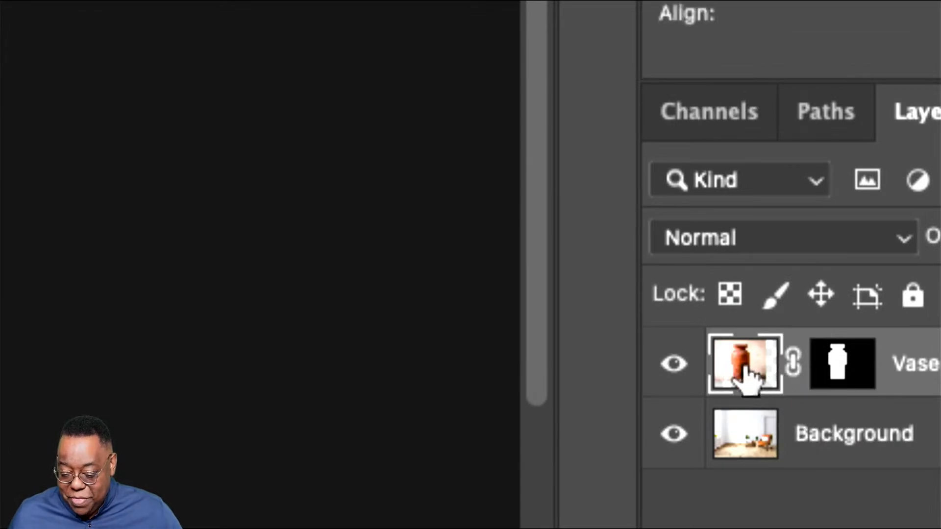
{"action": "left_click", "coordinate": [834, 366]}
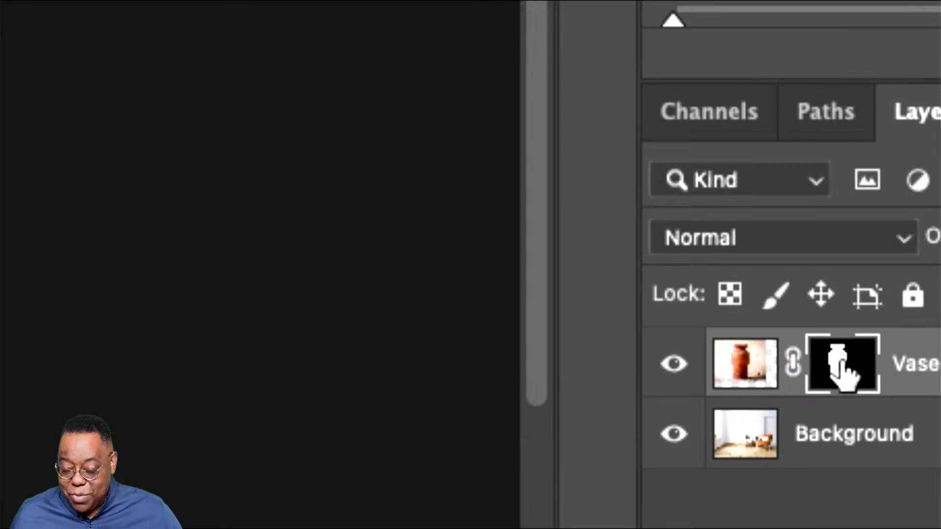
{"action": "left_click", "coordinate": [757, 368]}
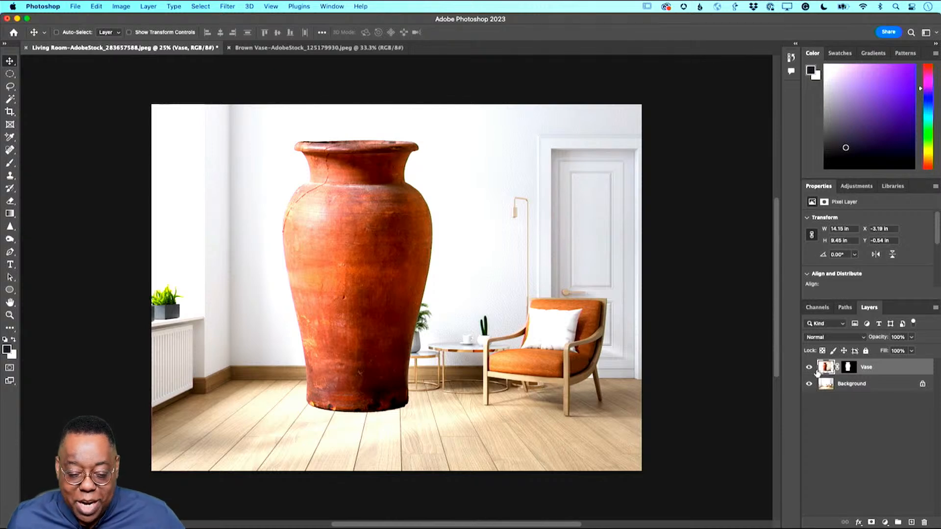
Scale the Vase layer to about 29% with Free Transform and place it on the floor to the right of the radiator
{"action": "left_click", "coordinate": [121, 7]}
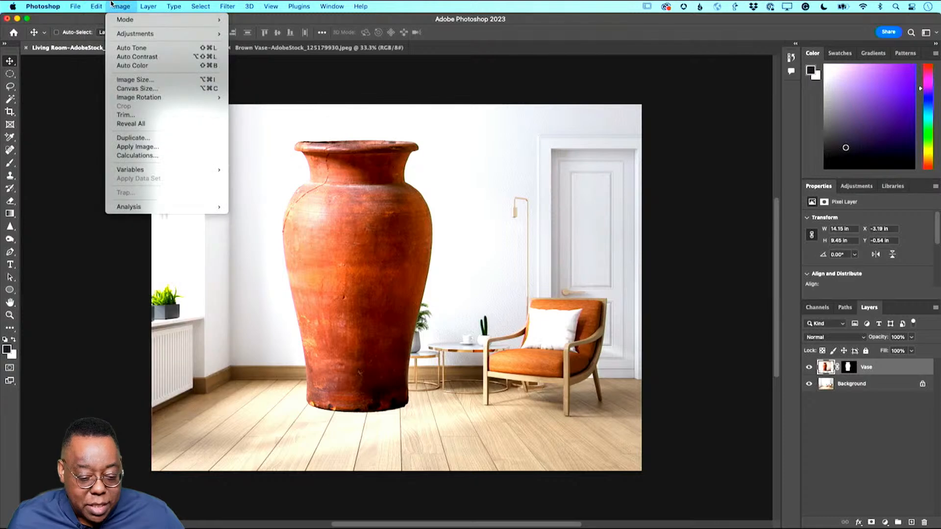
{"action": "mouse_move", "coordinate": [93, 6]}
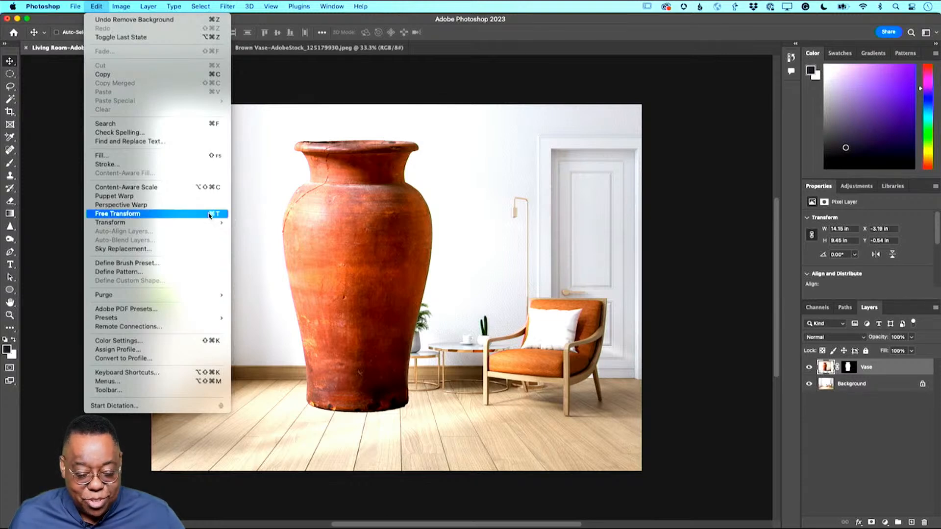
{"action": "left_click", "coordinate": [172, 214]}
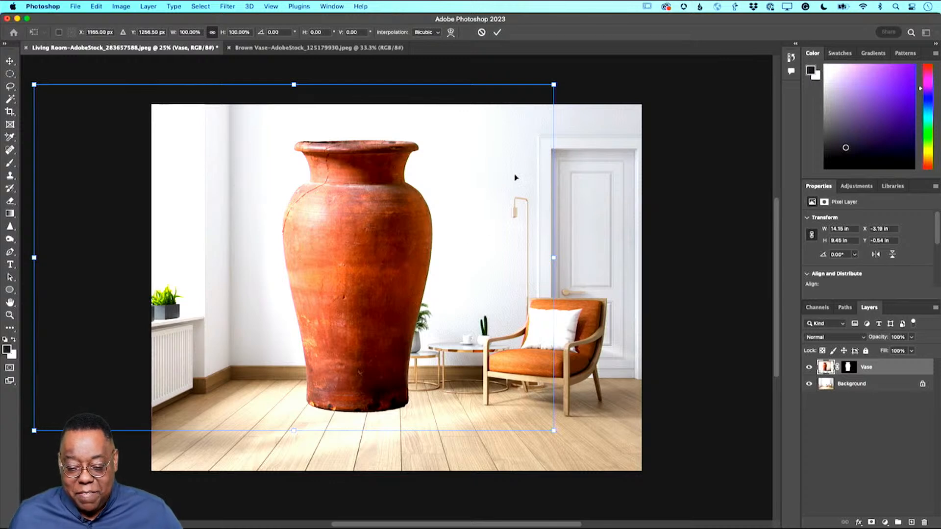
{"action": "left_click_drag", "start_coordinate": [553, 82], "coordinate": [395, 191]}
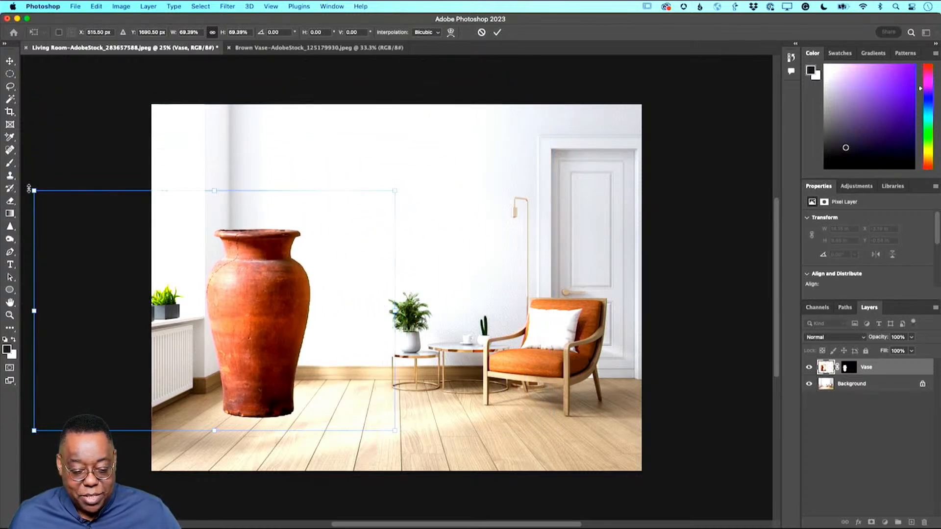
{"action": "left_click_drag", "start_coordinate": [34, 190], "coordinate": [187, 334]}
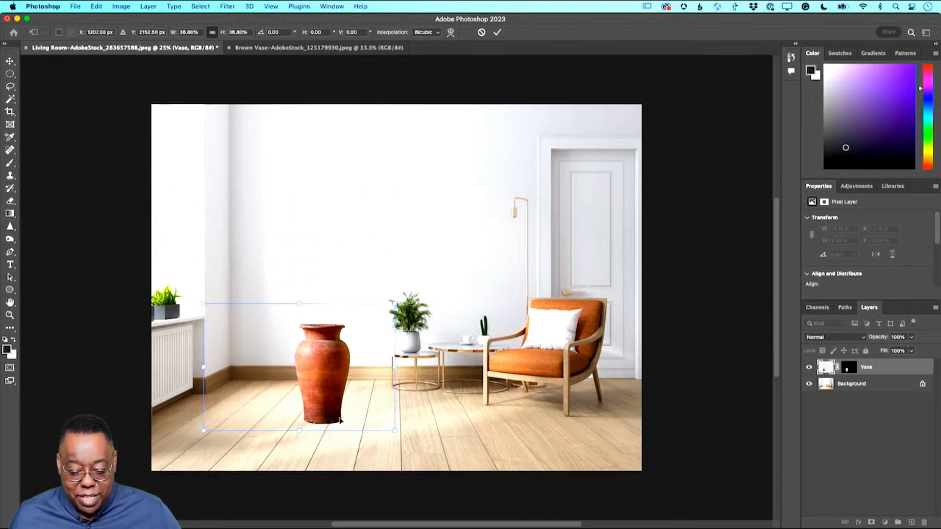
{"action": "left_click_drag", "start_coordinate": [326, 396], "coordinate": [302, 380]}
{"action": "left_click_drag", "start_coordinate": [371, 286], "coordinate": [331, 314]}
{"action": "left_click_drag", "start_coordinate": [269, 402], "coordinate": [297, 393]}
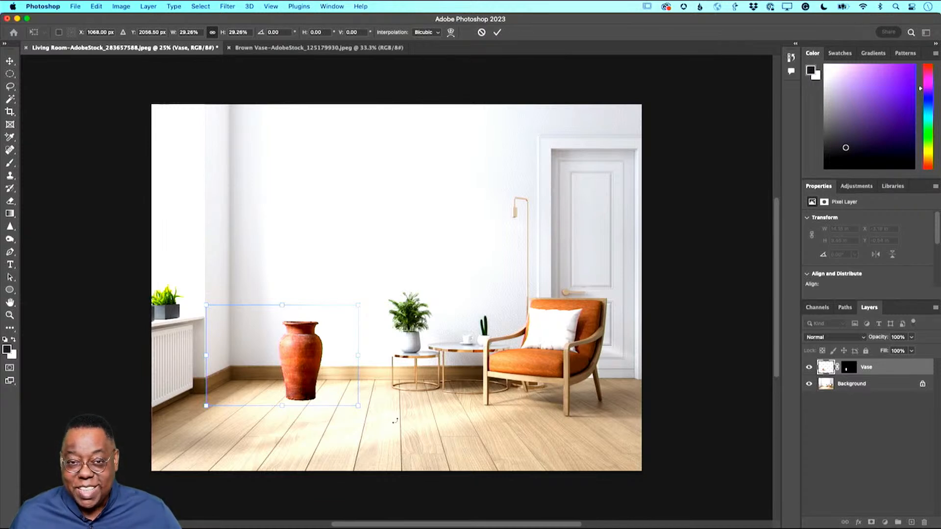
{"action": "key", "text": "Return"}
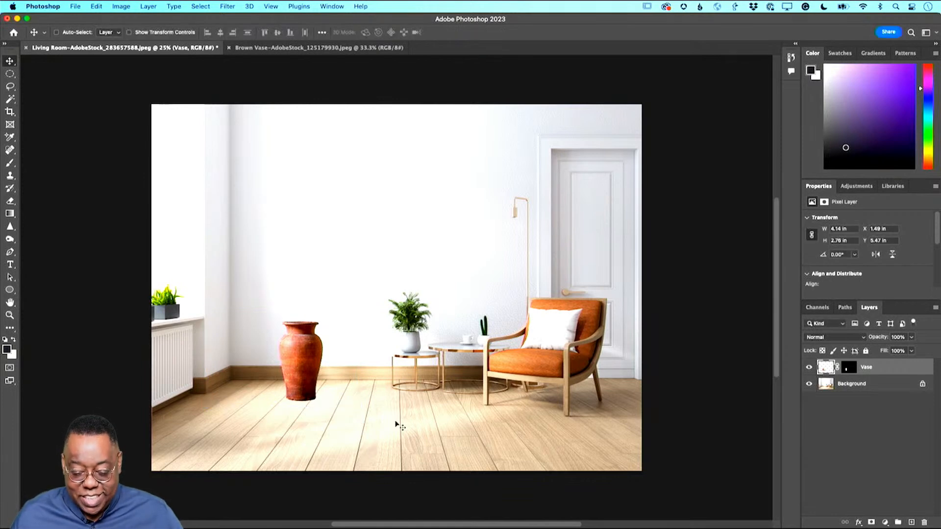
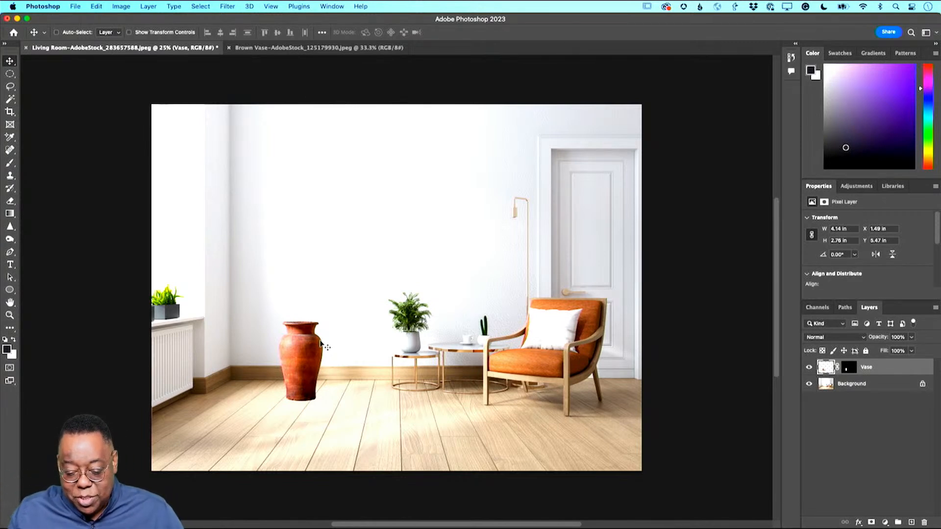
Move the vase beside the armchair and from there back to the floor near the radiator, at about X 0.22 in, Y 6.05 in
{"action": "left_click_drag", "start_coordinate": [296, 352], "coordinate": [613, 388]}
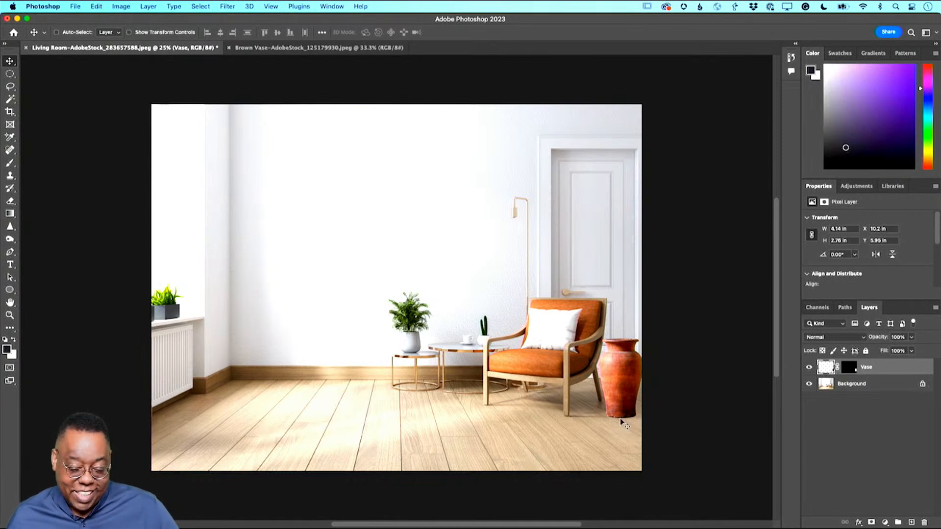
{"action": "left_click_drag", "start_coordinate": [621, 380], "coordinate": [252, 386]}
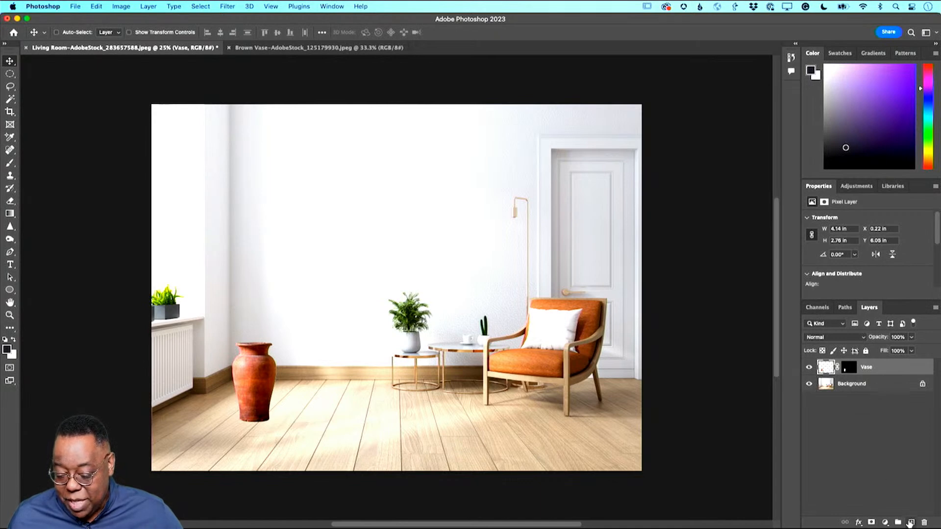
Add a new empty layer between the Vase layer and the background, named vase shadow
{"action": "key", "text": "super"}
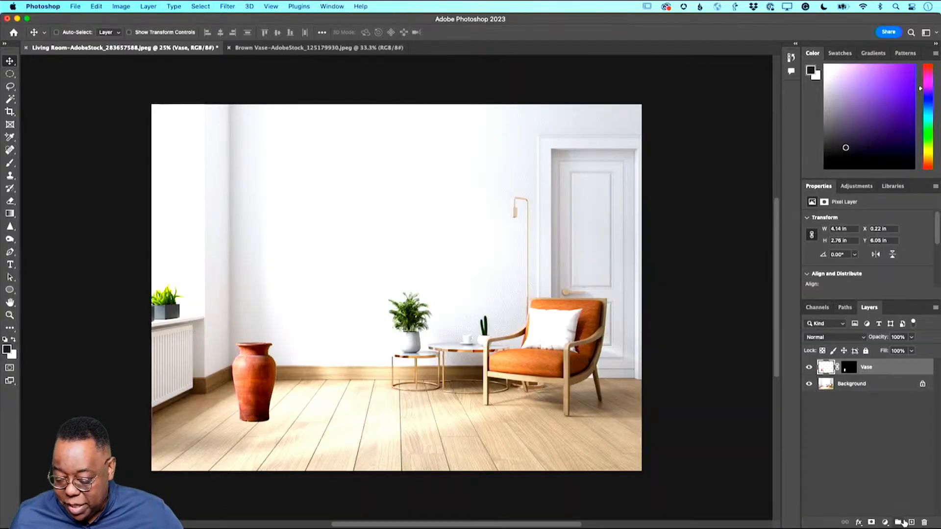
{"action": "left_click", "coordinate": [911, 524]}
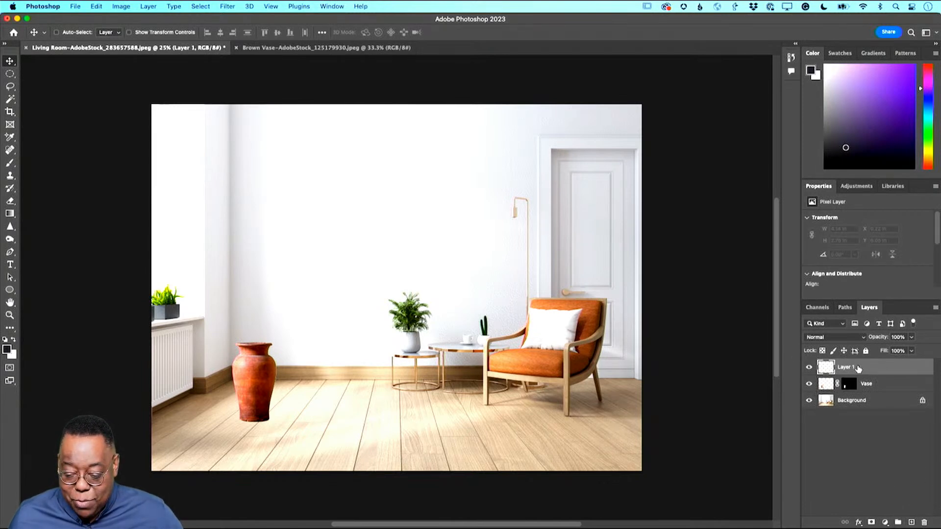
{"action": "left_click_drag", "start_coordinate": [858, 368], "coordinate": [863, 395]}
{"action": "double_click", "coordinate": [842, 384]}
{"action": "type", "text": "shad"}
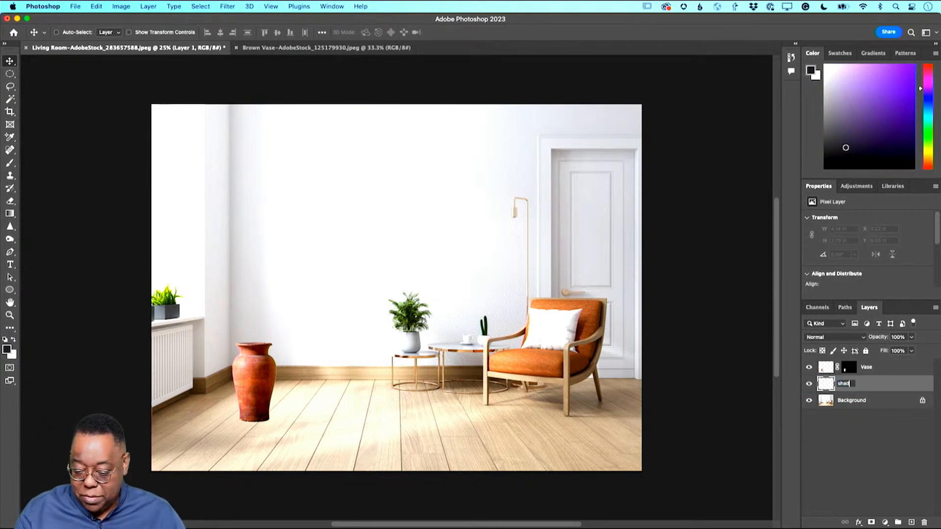
{"action": "key", "text": "BackSpace"}
{"action": "key", "text": "BackSpace"}
{"action": "key", "text": "BackSpace"}
{"action": "key", "text": "BackSpace"}
{"action": "type", "text": "va"}
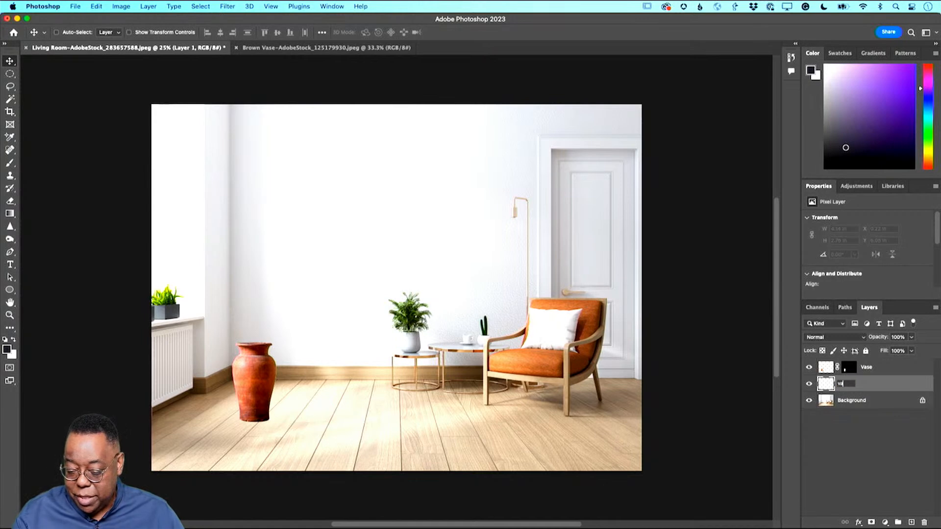
{"action": "type", "text": "se shadow"}
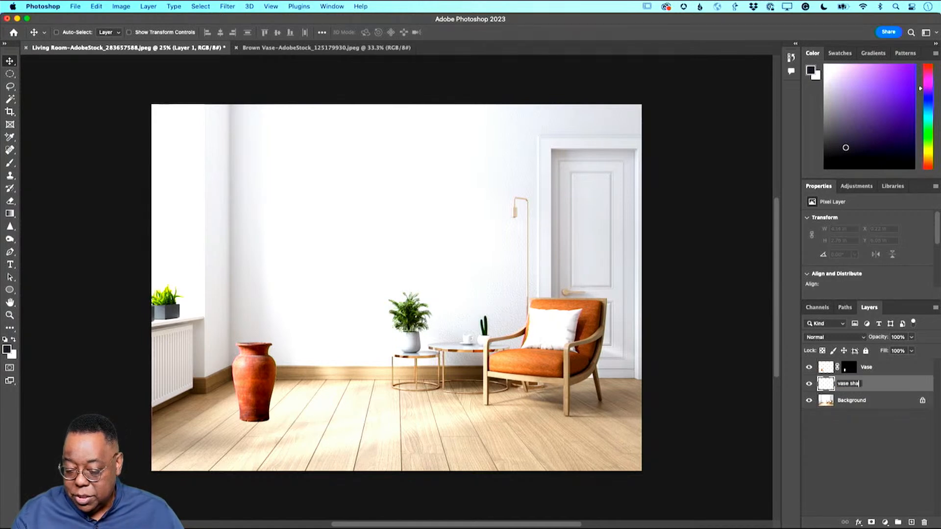
{"action": "key", "text": "Return"}
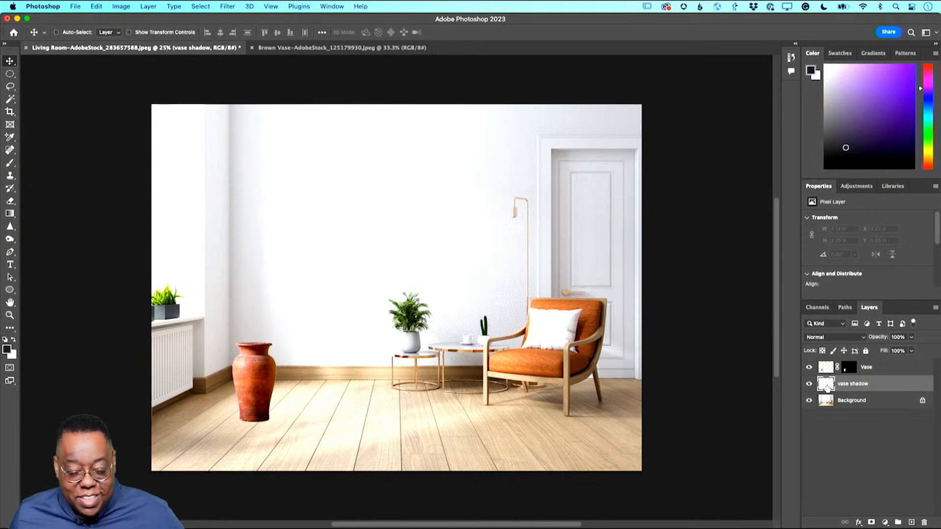
Choose the Brush tool and set the foreground color to a bright purple
{"action": "scroll", "coordinate": [93, 142], "scroll_direction": "down", "scroll_amount": 1}
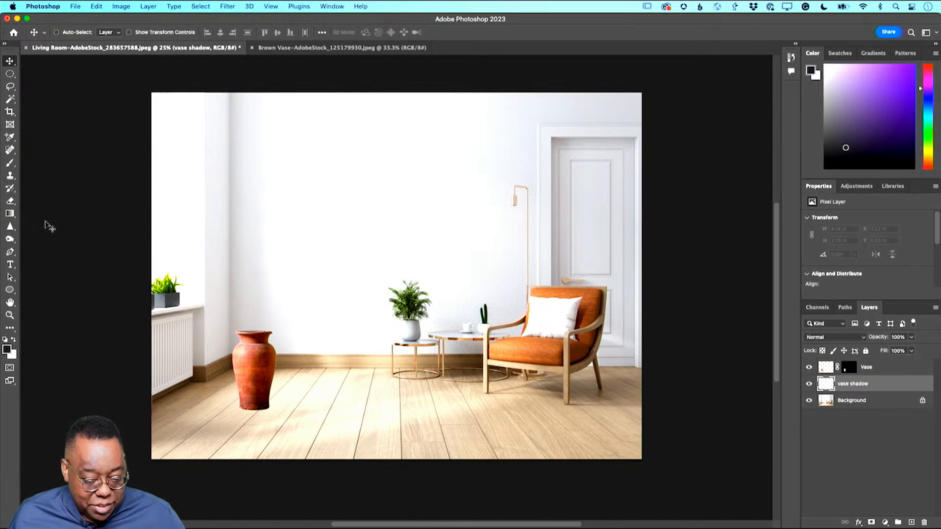
{"action": "left_click", "coordinate": [10, 163]}
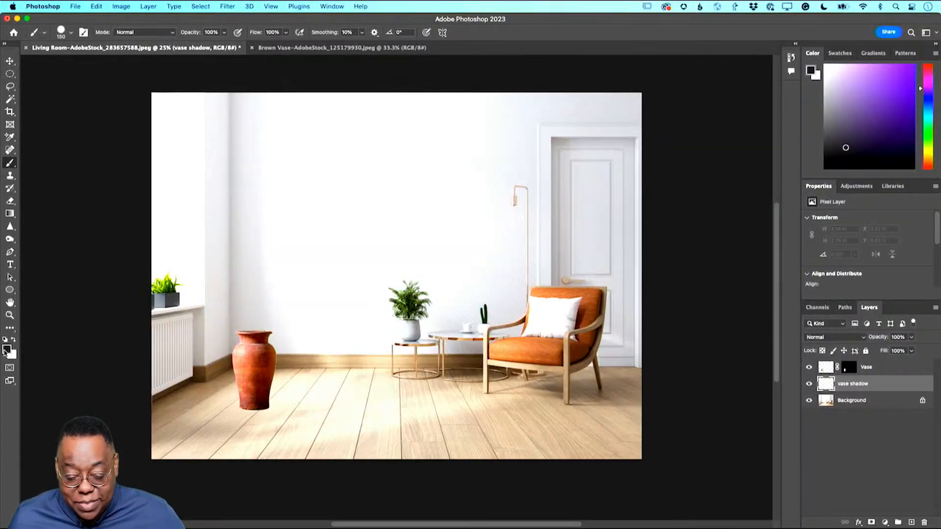
{"action": "left_click", "coordinate": [8, 351]}
{"action": "left_click", "coordinate": [563, 315]}
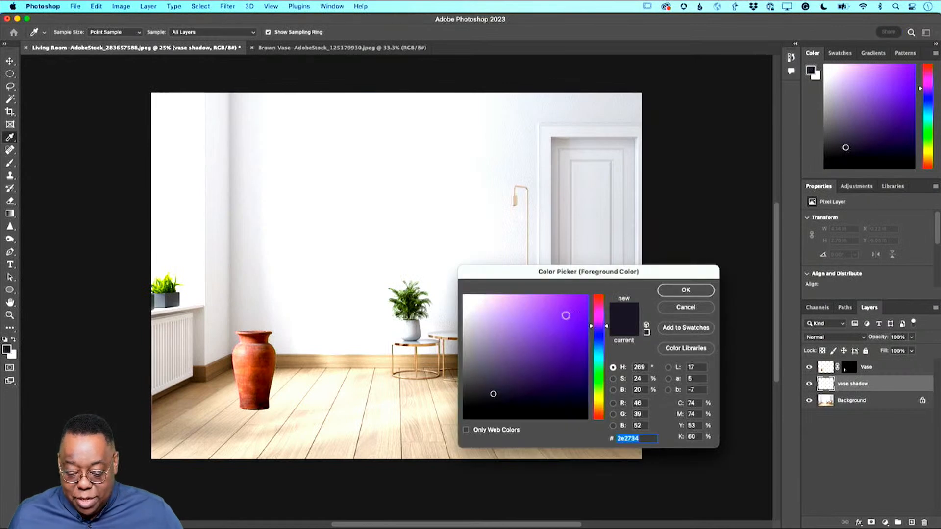
{"action": "left_click_drag", "start_coordinate": [563, 315], "coordinate": [567, 307]}
{"action": "left_click", "coordinate": [685, 291]}
{"action": "key", "text": "b"}
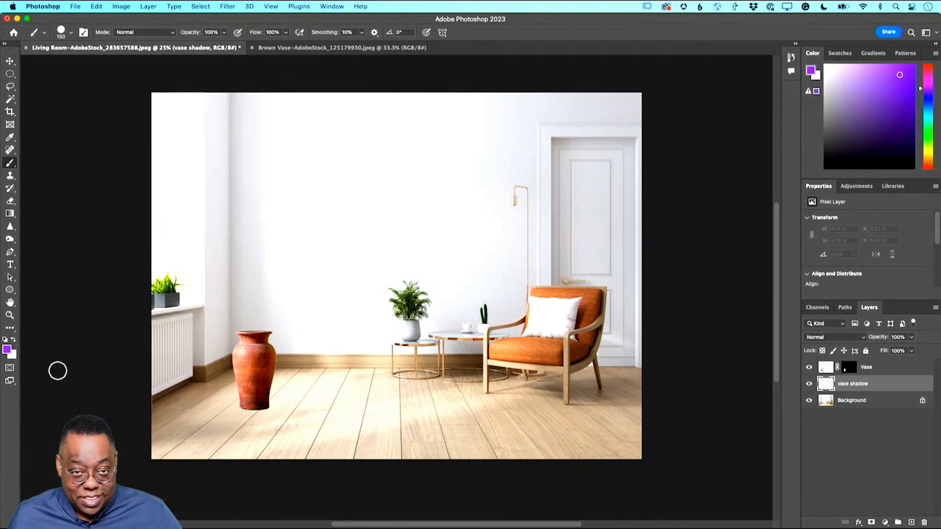
Reset the foreground and background colors to the default black and white, and swap them back and forth, ending with black in front
{"action": "key", "text": "d"}
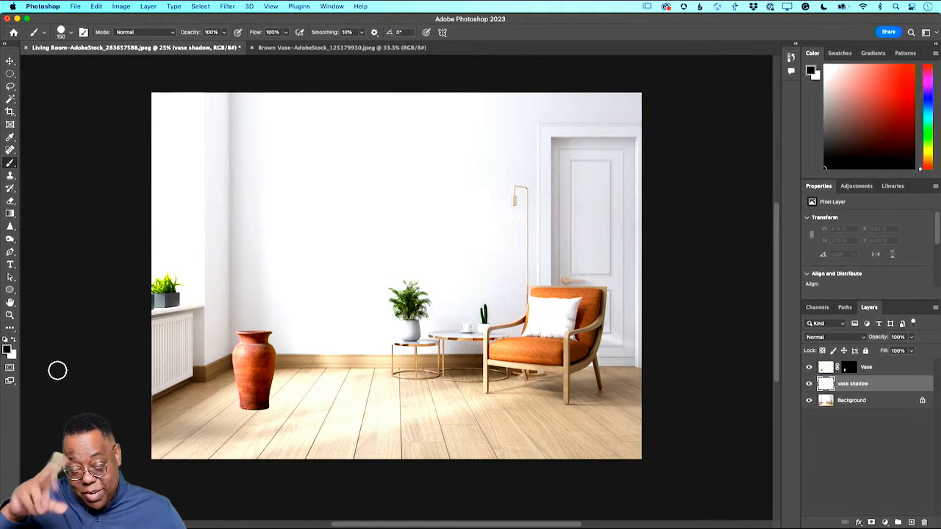
{"action": "key", "text": "x"}
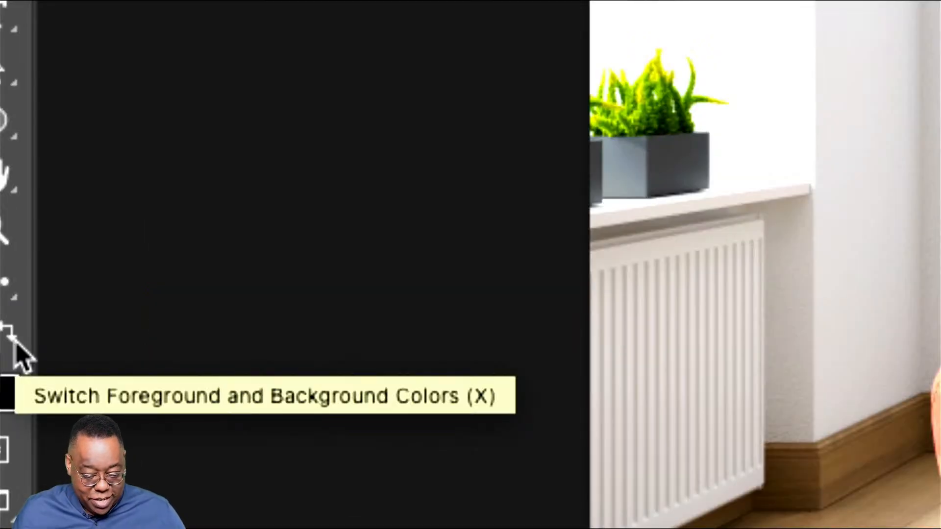
{"action": "scroll", "coordinate": [14, 343], "scroll_direction": "right", "scroll_amount": 5}
{"action": "left_click", "coordinate": [7, 335]}
{"action": "left_click", "coordinate": [38, 337]}
{"action": "left_click", "coordinate": [39, 338]}
{"action": "left_click", "coordinate": [38, 337]}
{"action": "left_click", "coordinate": [39, 338]}
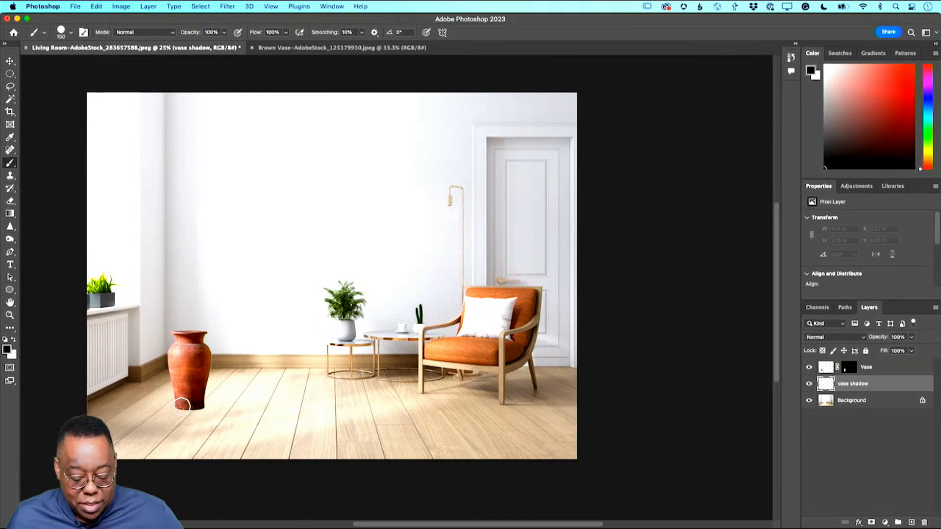
Try a hard-edged black brush stroke around the base of the vase on the vase shadow layer, and undo it
{"action": "key", "text": "super+plus"}
{"action": "key", "text": "super+plus"}
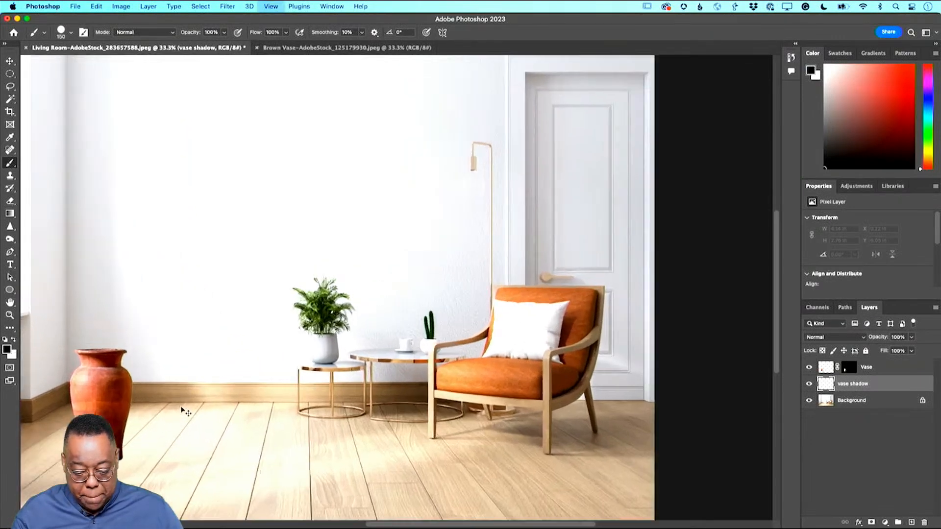
{"action": "left_click_drag", "start_coordinate": [159, 414], "coordinate": [530, 289]}
{"action": "mouse_move", "coordinate": [337, 402]}
{"action": "left_mouse_down"}
{"action": "mouse_move", "coordinate": [326, 399]}
{"action": "mouse_move", "coordinate": [375, 402]}
{"action": "left_mouse_up"}
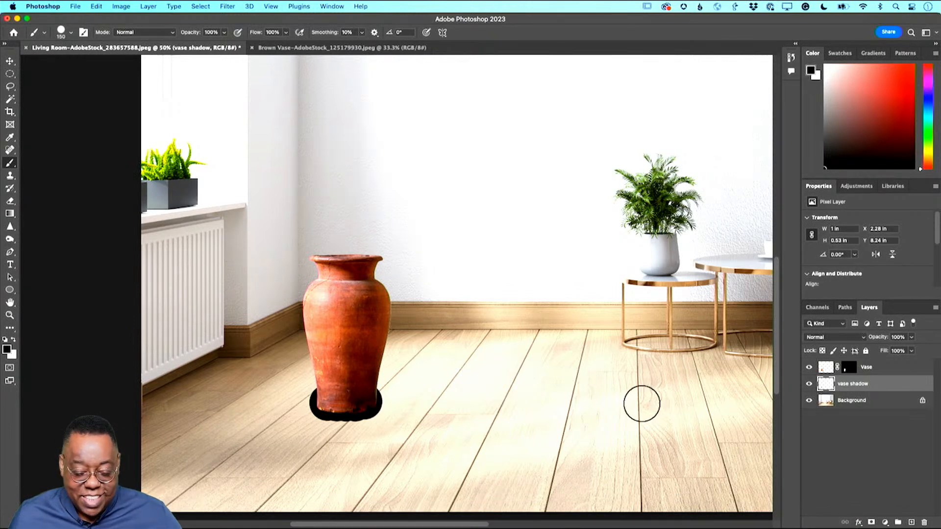
{"action": "key", "text": "super+z"}
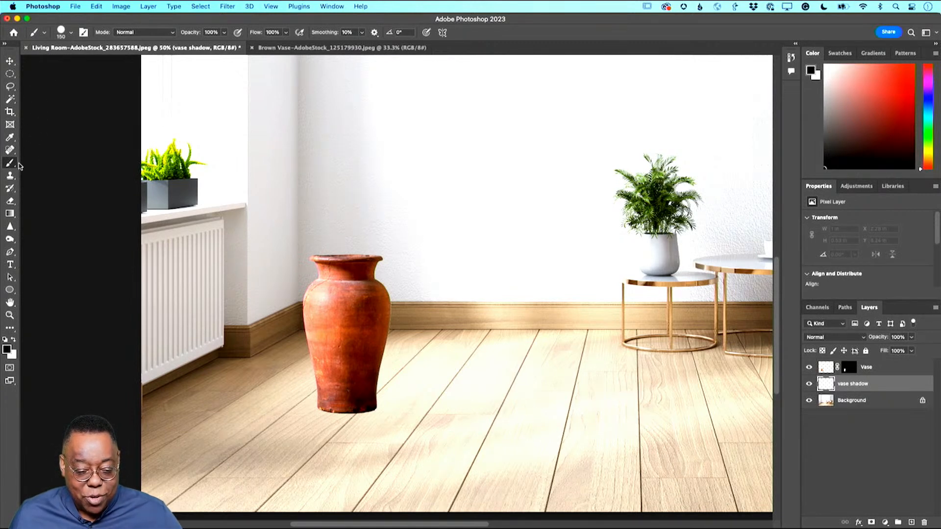
Set the brush hardness to 0% and paint a soft black shadow around the vase's base, about 1.3 by 0.84 in
{"action": "left_click", "coordinate": [66, 35]}
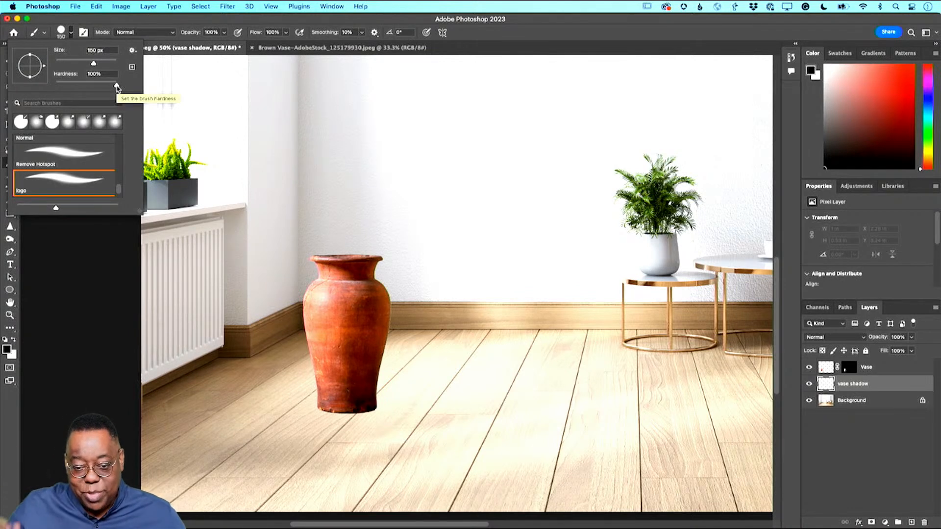
{"action": "left_click_drag", "start_coordinate": [117, 87], "coordinate": [47, 86]}
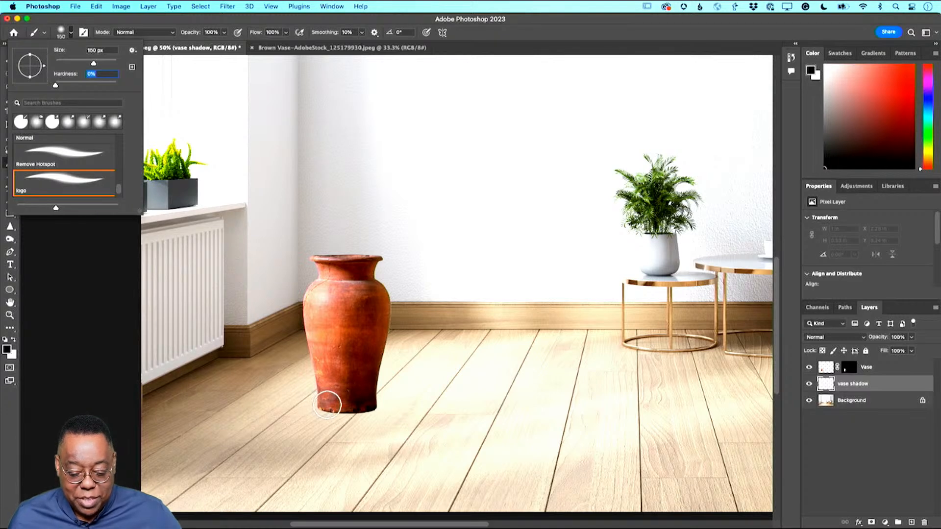
{"action": "left_click_drag", "start_coordinate": [329, 404], "coordinate": [368, 399]}
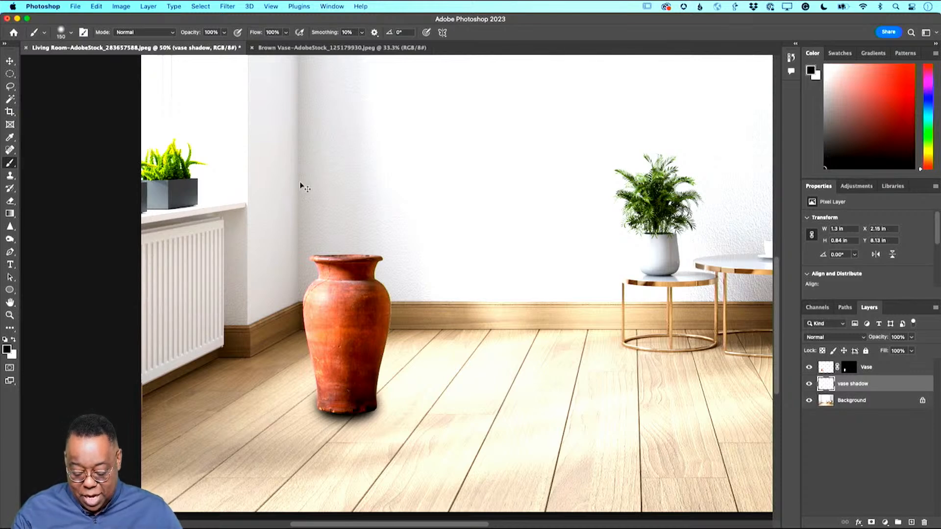
Hide and show the vase shadow layer twice to compare the vase with and without its shadow
{"action": "key", "text": "super+minus"}
{"action": "key", "text": "super+minus"}
{"action": "key", "text": "super+minus"}
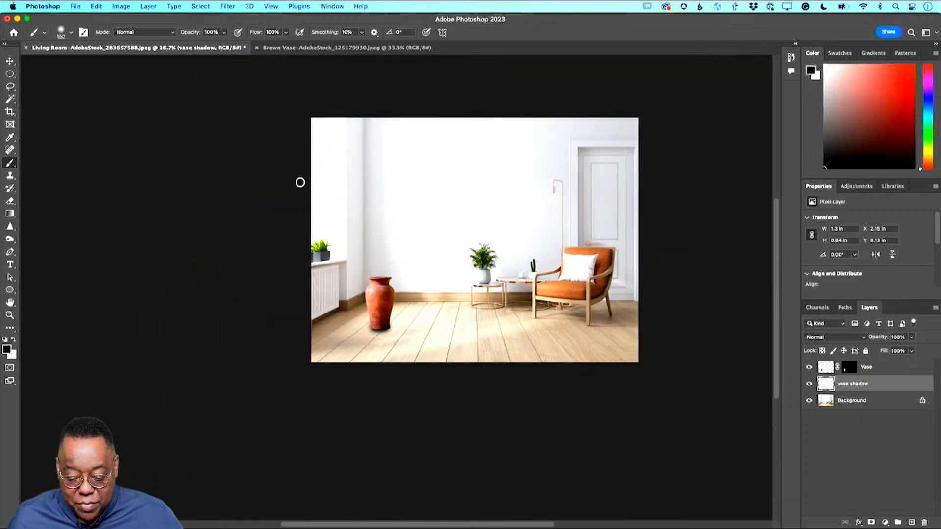
{"action": "key", "text": "super+plus"}
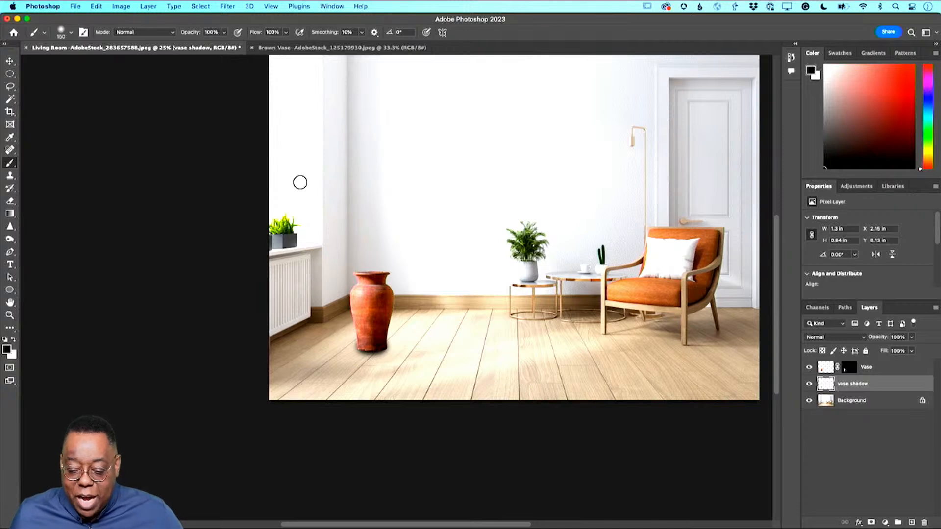
{"action": "left_click", "coordinate": [810, 386]}
{"action": "left_click", "coordinate": [809, 386]}
{"action": "left_click", "coordinate": [809, 385]}
{"action": "left_click", "coordinate": [810, 386]}
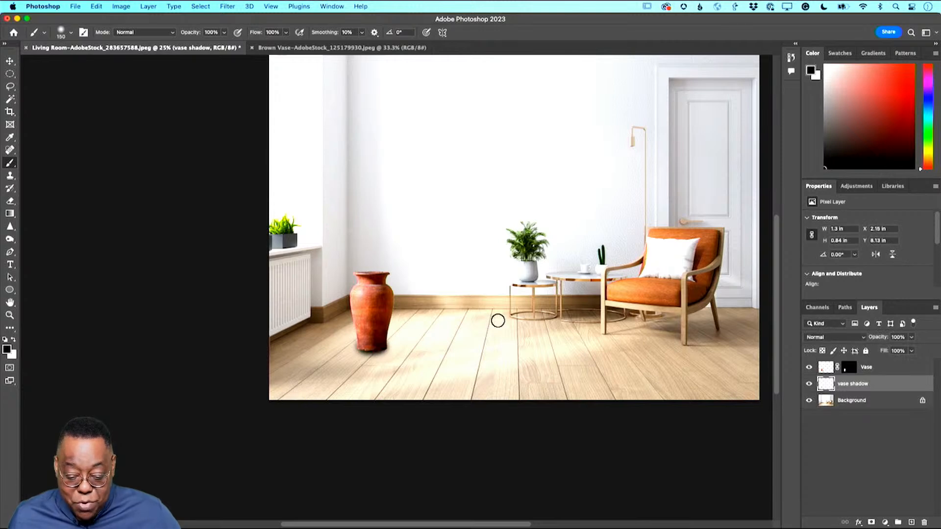
Nudge the vase shadow layer to about X 2.13 in, Y 8.2 in, and lower its opacity to 65%
{"action": "key", "text": "v"}
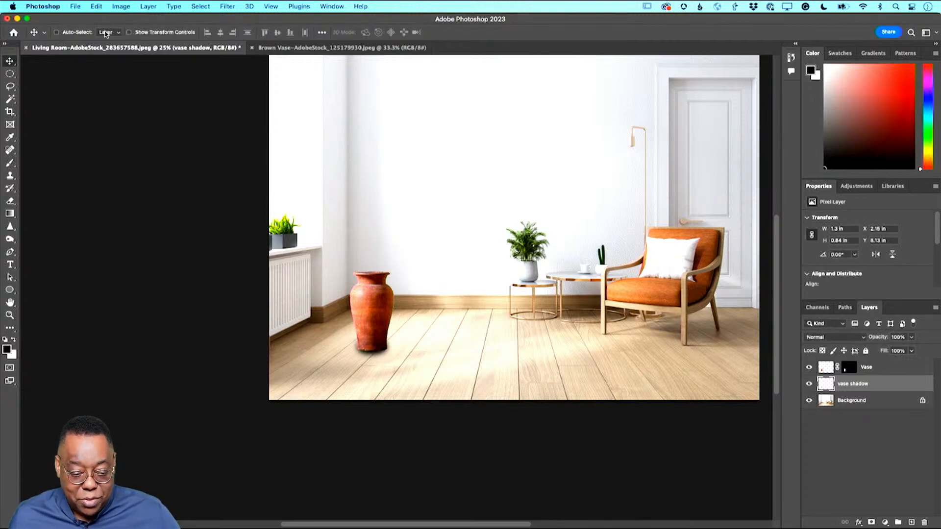
{"action": "mouse_move", "coordinate": [396, 348]}
{"action": "left_mouse_down"}
{"action": "mouse_move", "coordinate": [451, 348]}
{"action": "mouse_move", "coordinate": [392, 345]}
{"action": "left_mouse_up"}
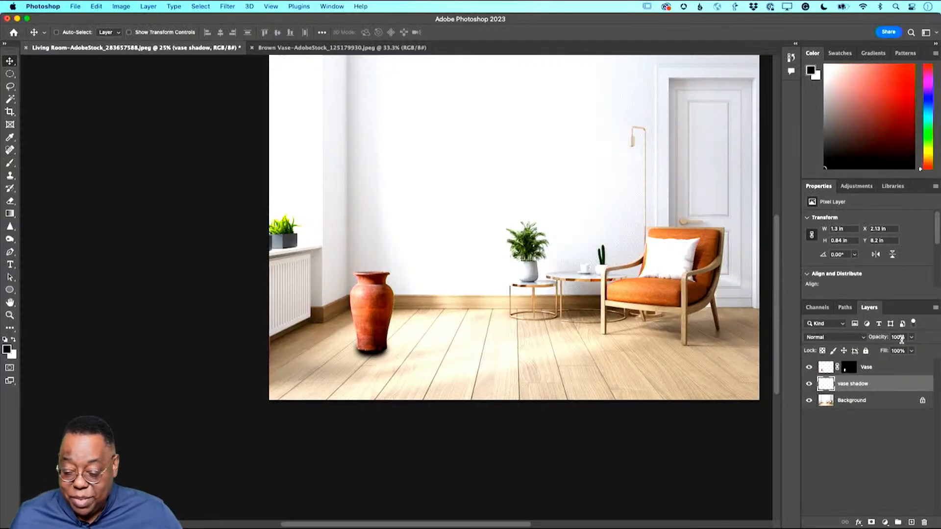
{"action": "left_click", "coordinate": [911, 338]}
{"action": "mouse_move", "coordinate": [911, 351]}
{"action": "left_mouse_down"}
{"action": "mouse_move", "coordinate": [882, 353]}
{"action": "mouse_move", "coordinate": [897, 353]}
{"action": "left_mouse_up"}
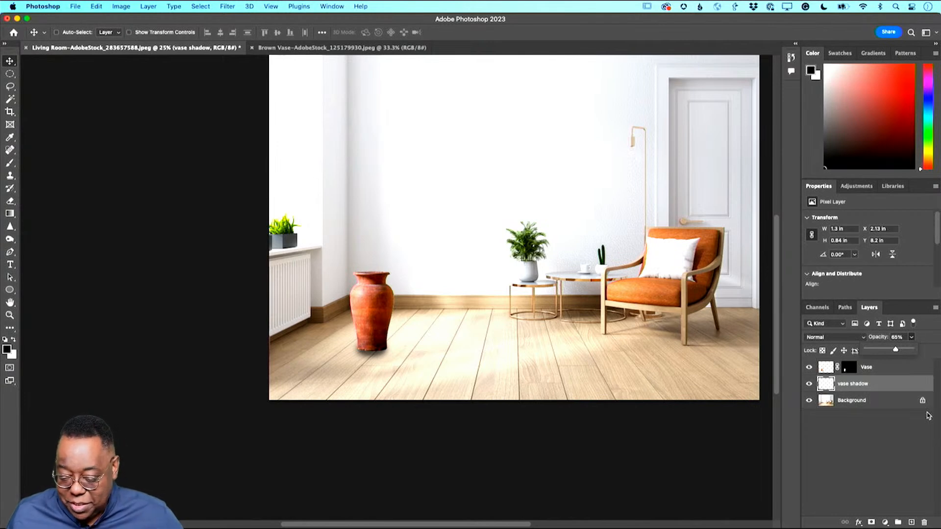
Warp the Vase layer so the vase's base bows downward in a rounder curve, making the layer about 3.04 in high
{"action": "left_click", "coordinate": [833, 370]}
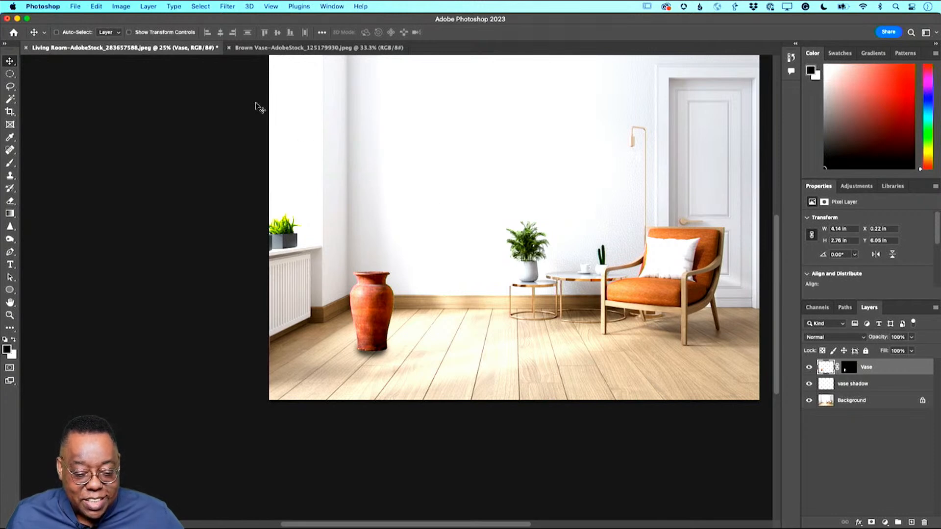
{"action": "key", "text": "super+t"}
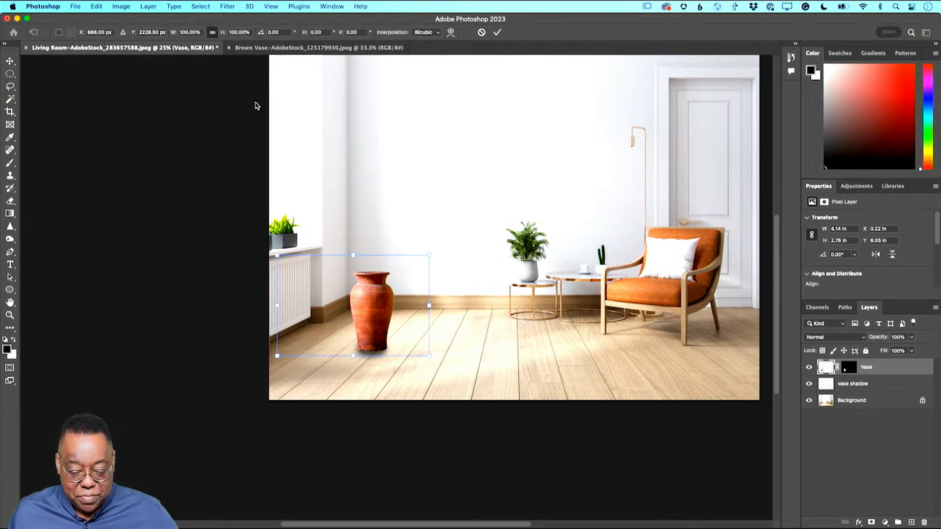
{"action": "left_click", "coordinate": [450, 33]}
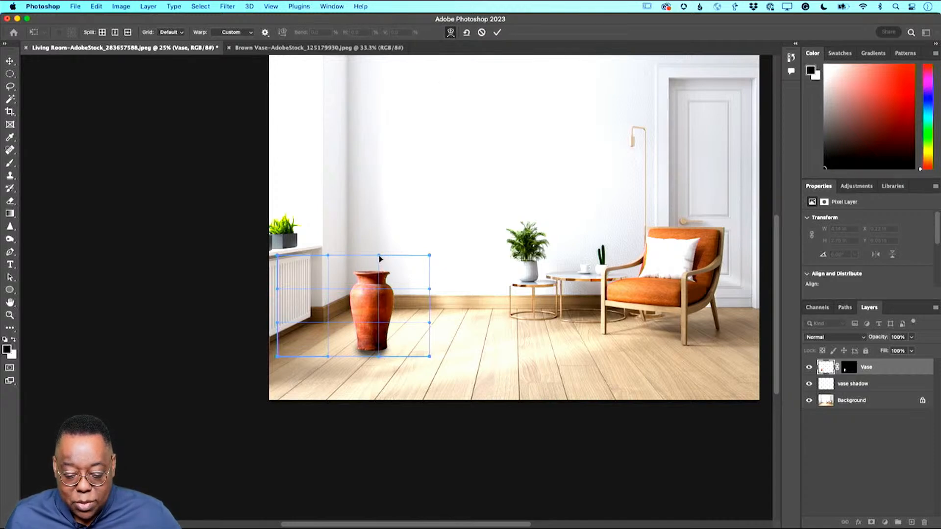
{"action": "mouse_move", "coordinate": [379, 357]}
{"action": "left_mouse_down"}
{"action": "mouse_move", "coordinate": [380, 381]}
{"action": "mouse_move", "coordinate": [379, 371]}
{"action": "left_mouse_up"}
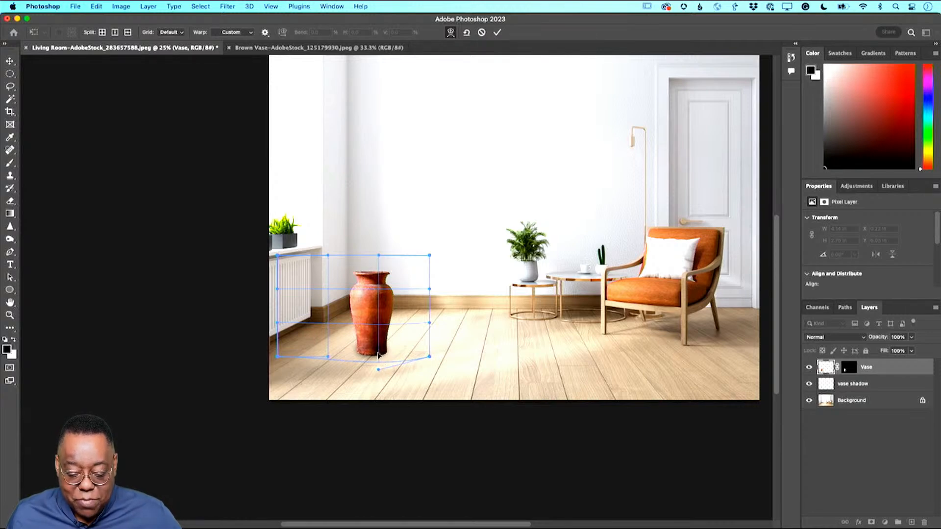
{"action": "left_click_drag", "start_coordinate": [379, 370], "coordinate": [381, 361]}
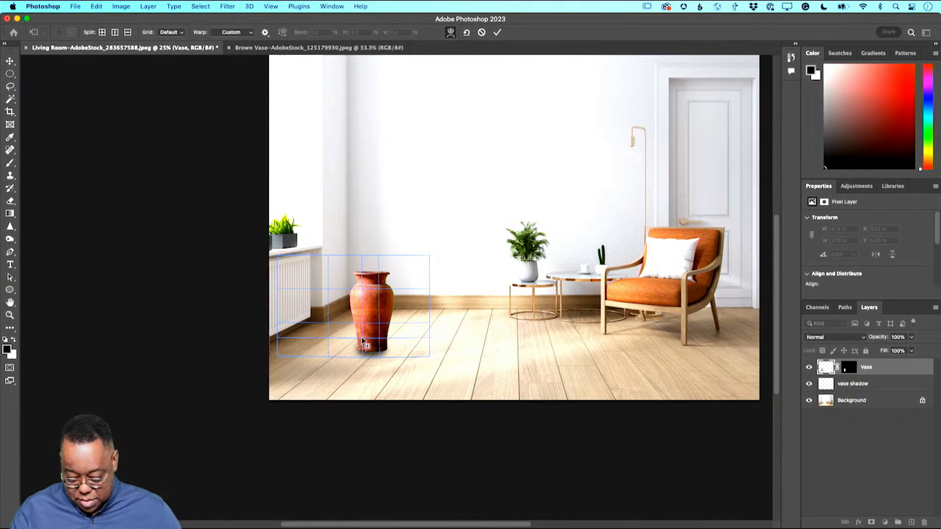
{"action": "key", "text": "super+equal"}
{"action": "key", "text": "super+equal"}
{"action": "key", "text": "super+equal"}
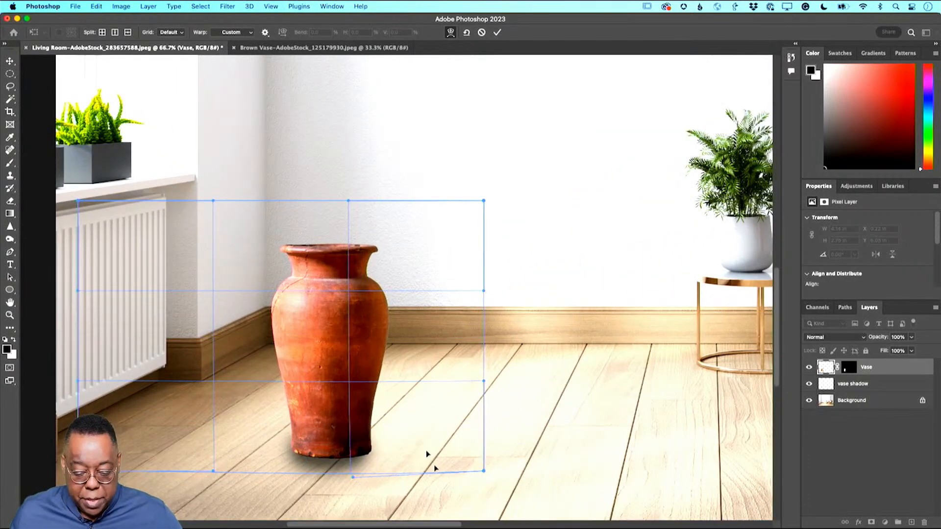
{"action": "left_click_drag", "start_coordinate": [353, 478], "coordinate": [358, 516]}
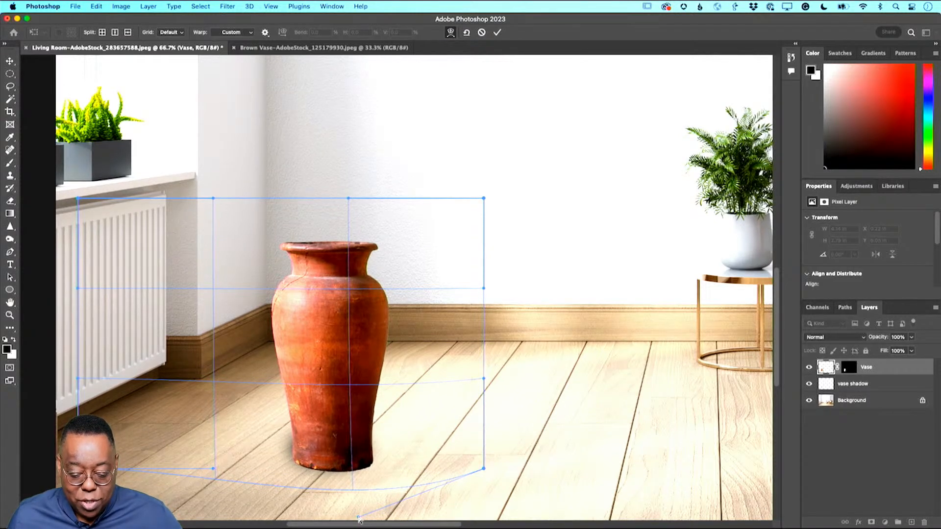
{"action": "left_click_drag", "start_coordinate": [212, 470], "coordinate": [210, 489]}
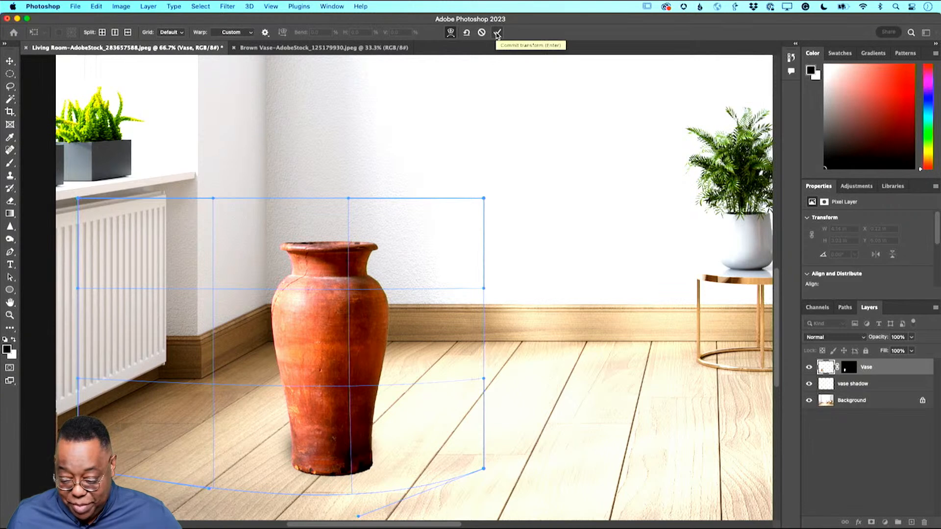
{"action": "left_click", "coordinate": [497, 33]}
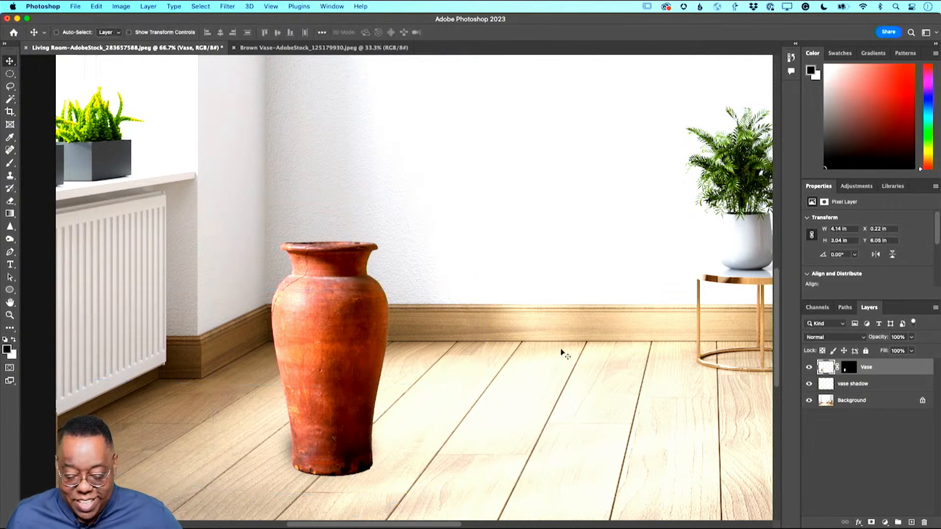
Move the Vase layer to about X 0.16 in, Y 6 in, and the vase shadow layer to about X 2.23 in, Y 8.2 in
{"action": "mouse_move", "coordinate": [369, 462]}
{"action": "left_mouse_down"}
{"action": "mouse_move", "coordinate": [356, 447]}
{"action": "mouse_move", "coordinate": [354, 459]}
{"action": "left_mouse_up"}
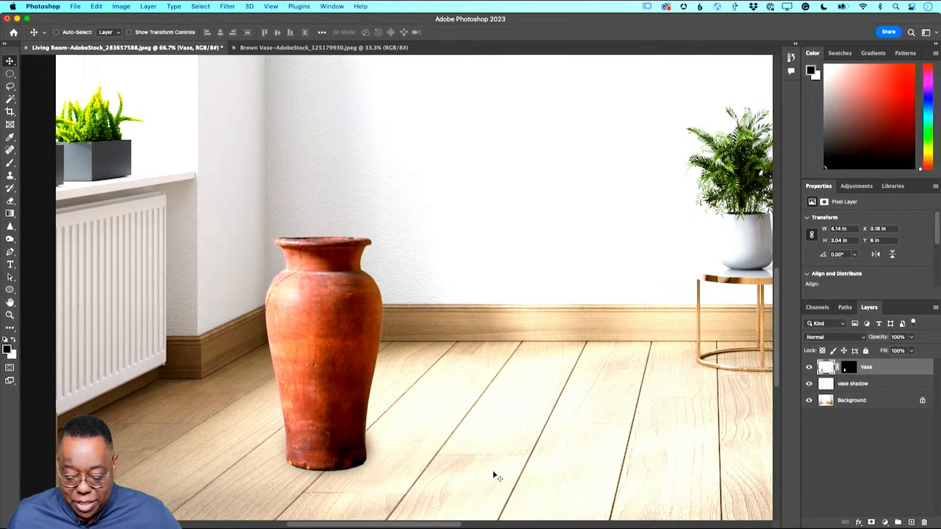
{"action": "left_click", "coordinate": [834, 384]}
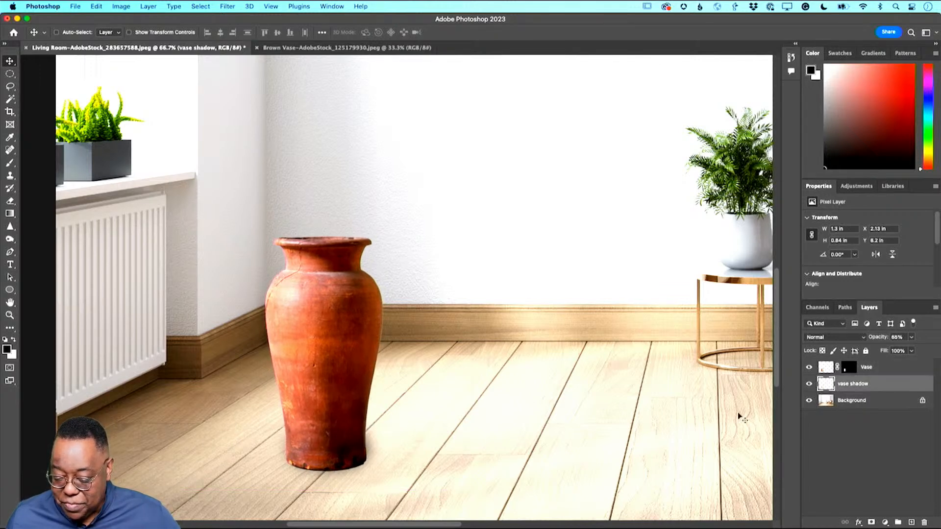
{"action": "left_click_drag", "start_coordinate": [358, 462], "coordinate": [360, 475]}
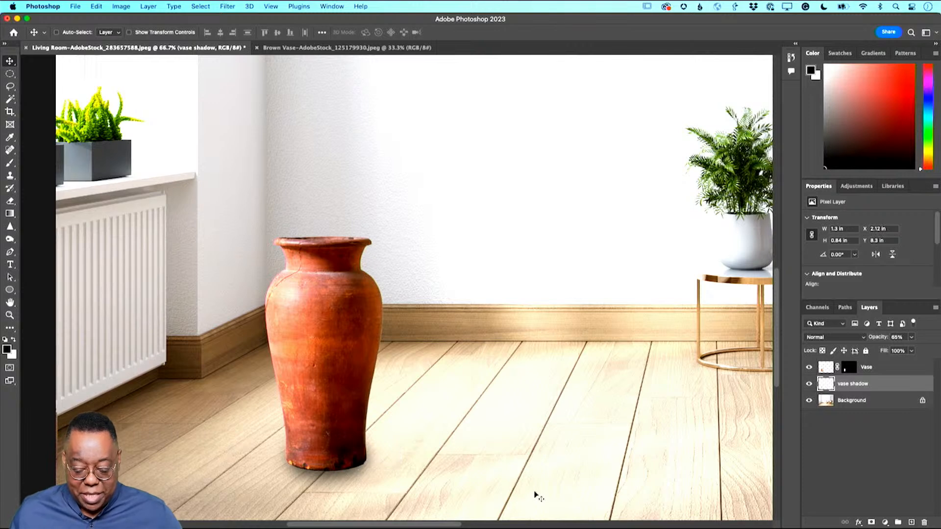
{"action": "left_click_drag", "start_coordinate": [361, 459], "coordinate": [371, 459]}
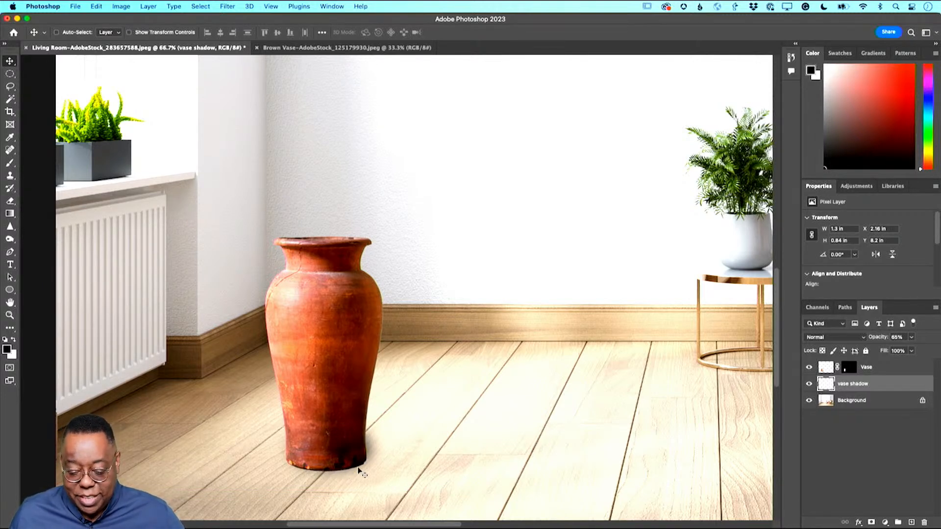
{"action": "left_click_drag", "start_coordinate": [372, 448], "coordinate": [377, 452]}
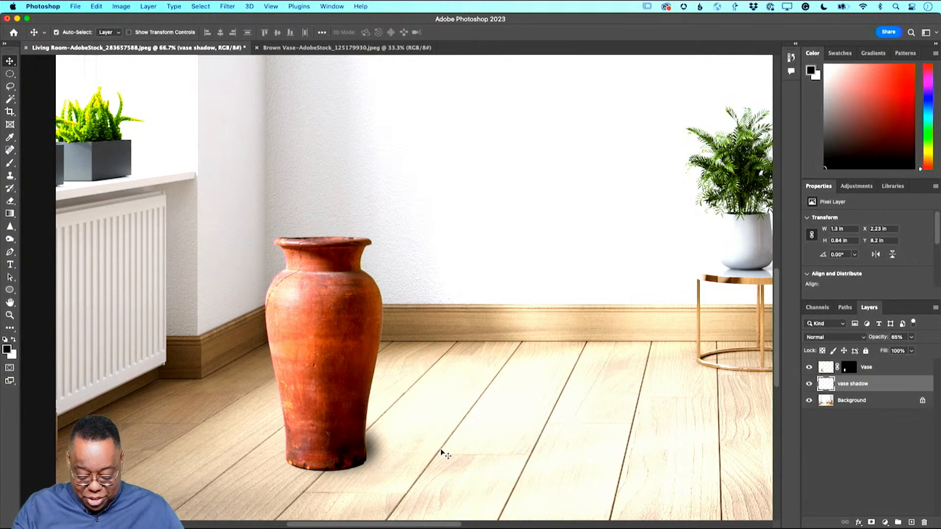
Select the Vase layer, and hide and show it to check the vase in the whole room
{"action": "key", "text": "super+minus"}
{"action": "key", "text": "super+minus"}
{"action": "key", "text": "super+minus"}
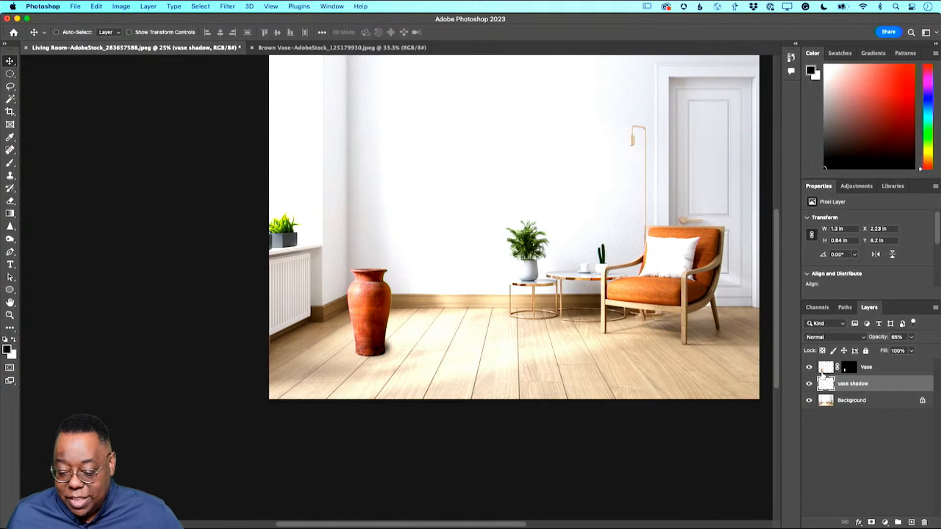
{"action": "left_click", "coordinate": [825, 370]}
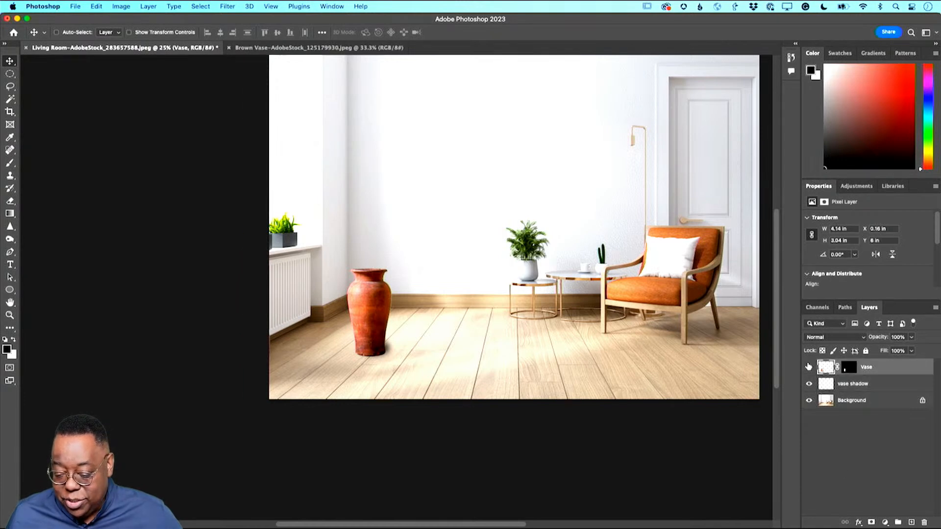
{"action": "left_click", "coordinate": [810, 369]}
{"action": "left_click", "coordinate": [810, 368]}
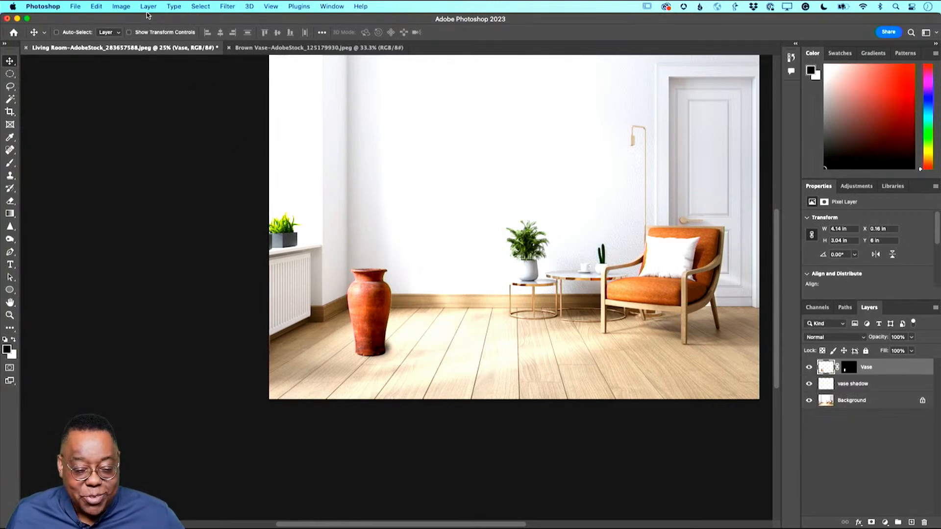
Duplicate the Vase layer together with its mask
{"action": "left_click", "coordinate": [149, 7]}
{"action": "mouse_move", "coordinate": [157, 20]}
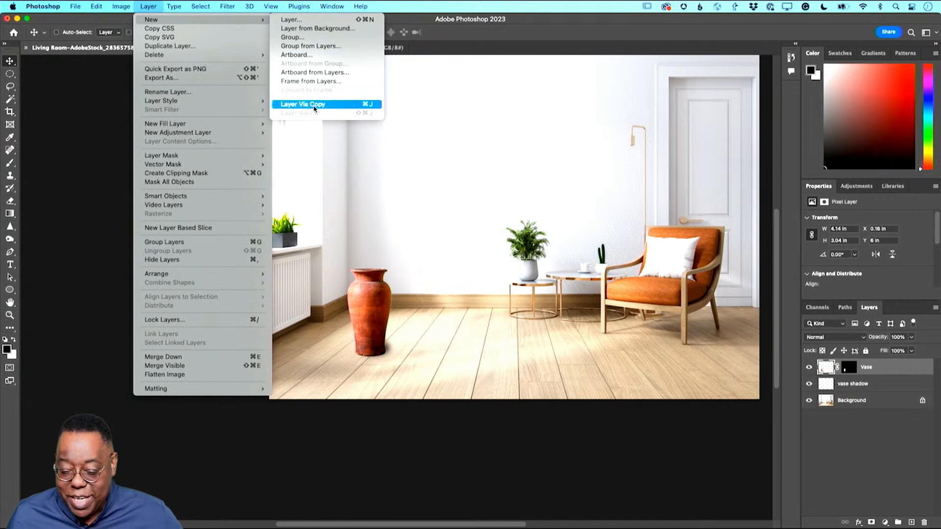
{"action": "left_click", "coordinate": [314, 104]}
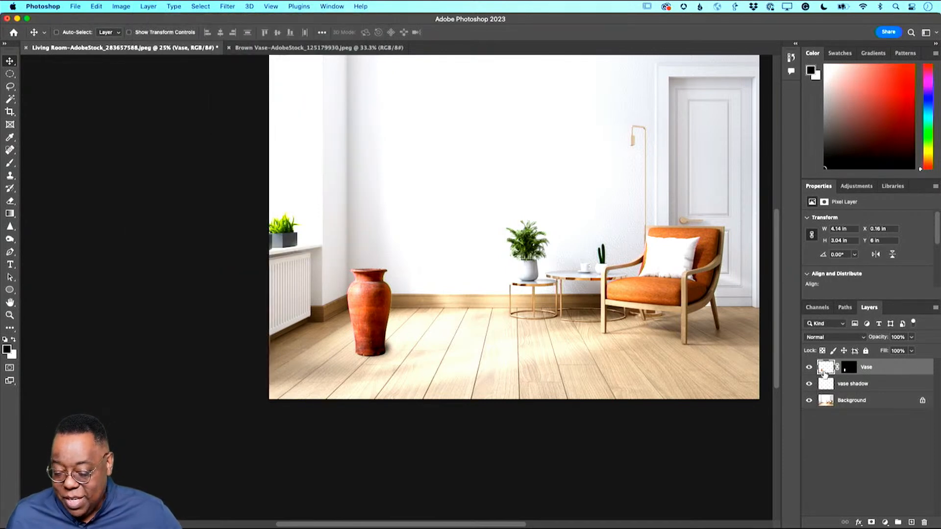
{"action": "left_click_drag", "start_coordinate": [826, 368], "coordinate": [911, 521]}
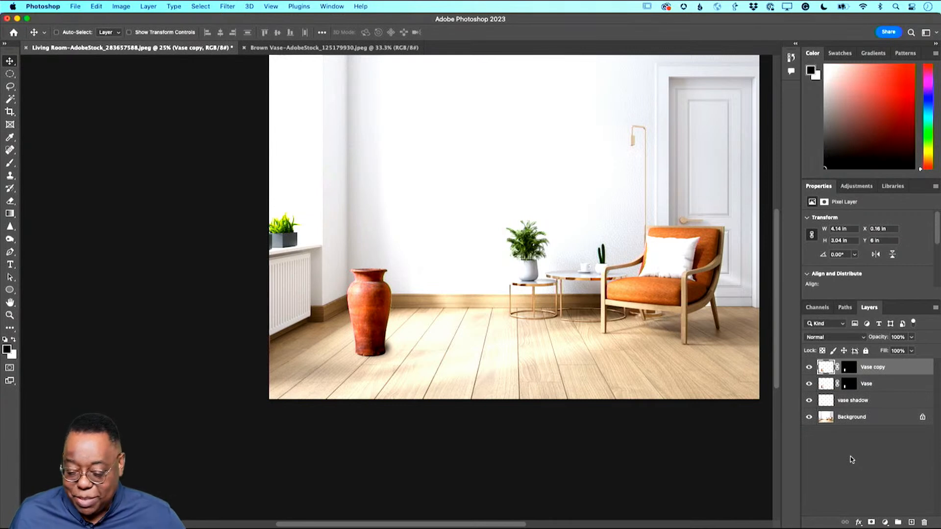
Hide the Vase copy and Vase layers in turn to examine the stacked vases, and show both again
{"action": "scroll", "coordinate": [620, 360], "scroll_direction": "right", "scroll_amount": 3}
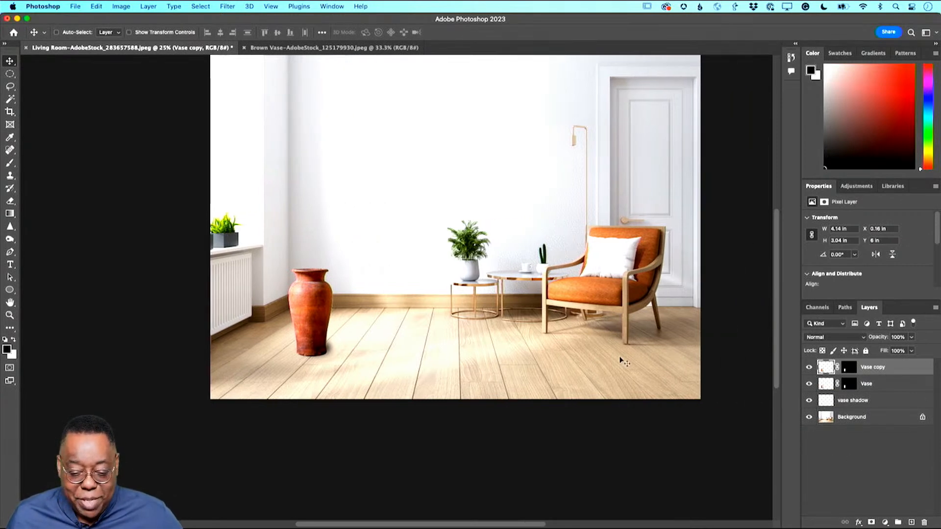
{"action": "scroll", "coordinate": [621, 360], "scroll_direction": "up", "scroll_amount": 2}
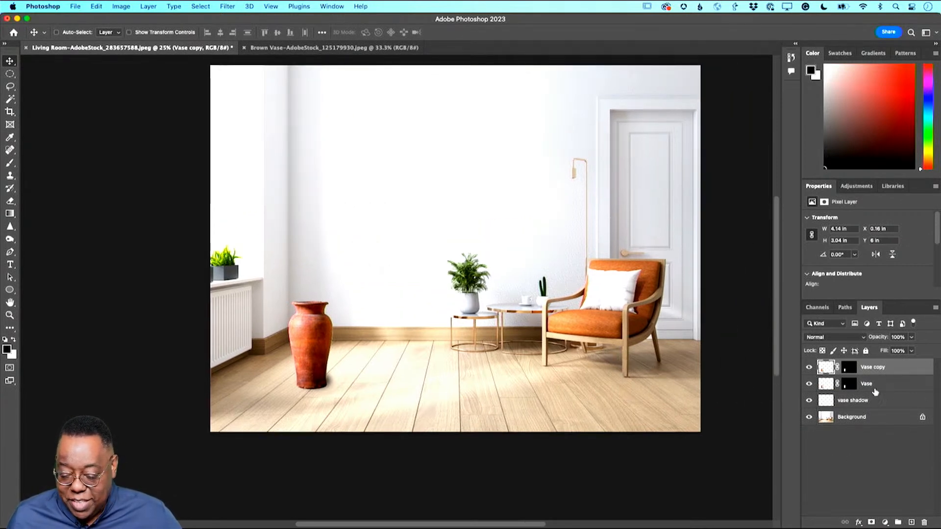
{"action": "left_click", "coordinate": [808, 368]}
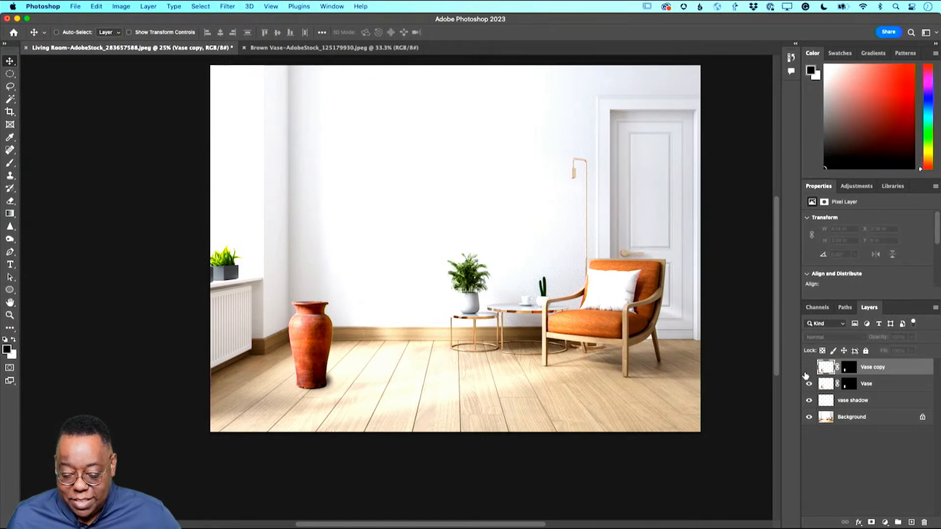
{"action": "left_click", "coordinate": [809, 384]}
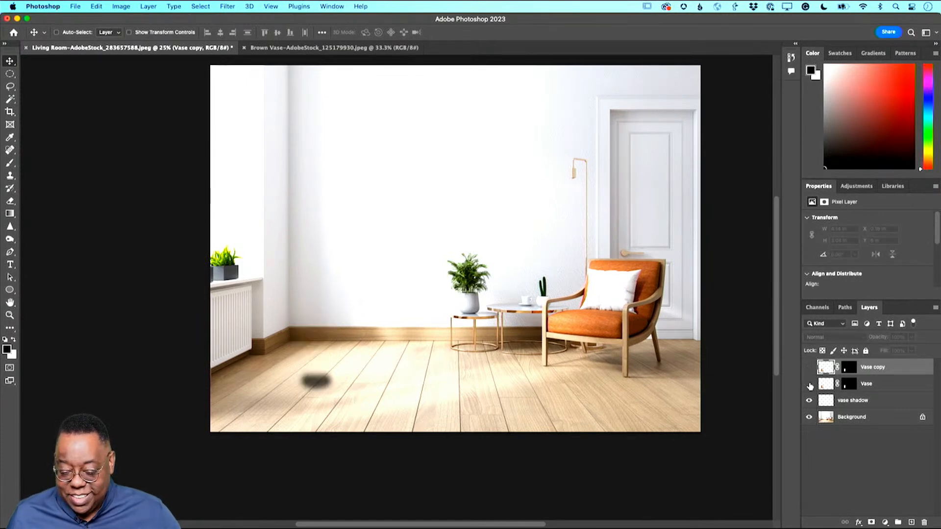
{"action": "left_click", "coordinate": [810, 384]}
{"action": "left_click", "coordinate": [809, 368]}
Move the Vase copy layer beneath the original Vase layer, keeping its name
{"action": "double_click", "coordinate": [868, 367]}
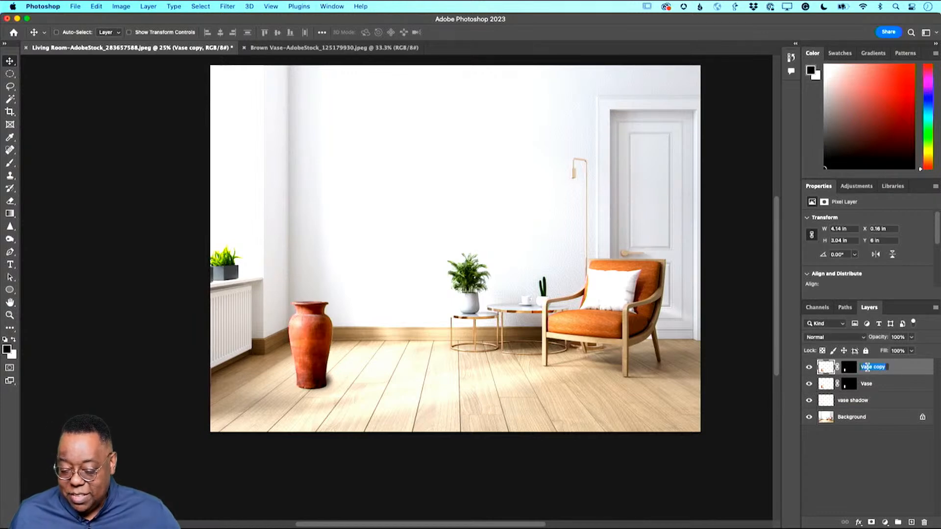
{"action": "key", "text": "Return"}
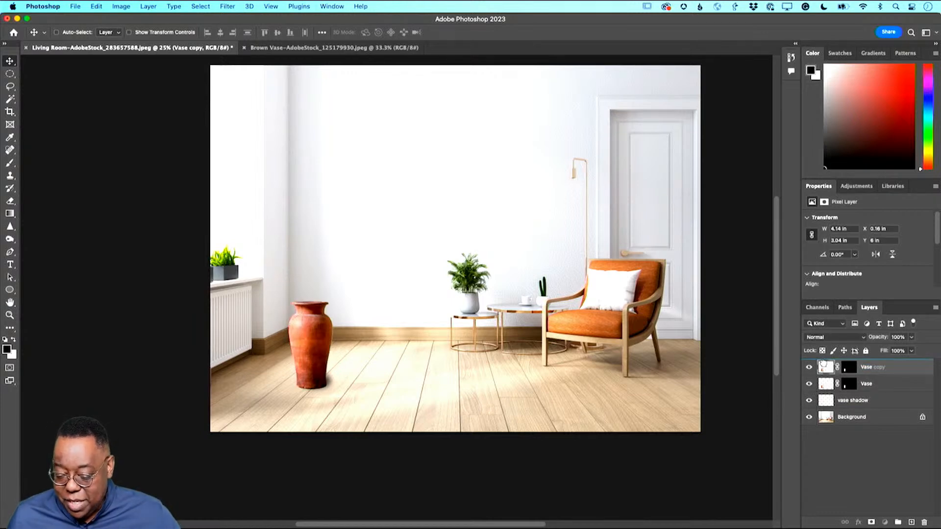
{"action": "left_click_drag", "start_coordinate": [824, 357], "coordinate": [825, 385]}
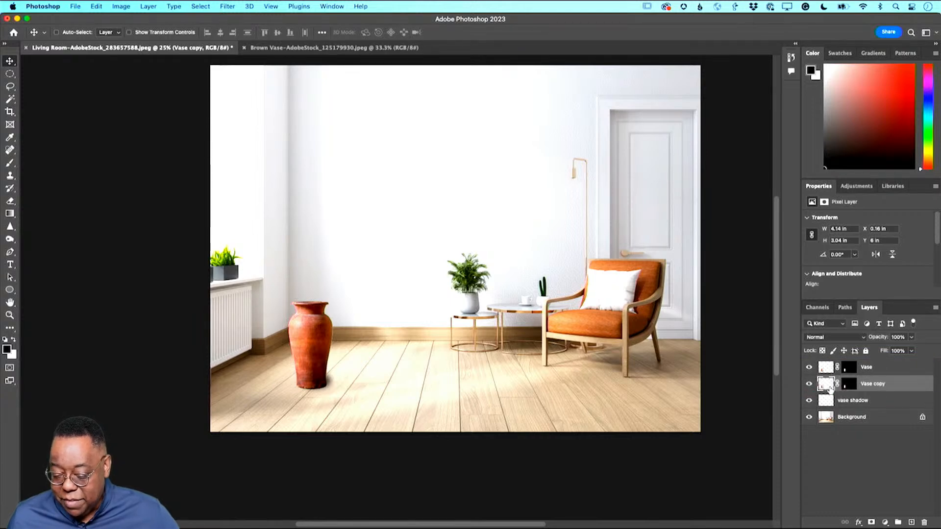
Rename the Vase copy layer as "Vase shadow lying down"
{"action": "double_click", "coordinate": [876, 384]}
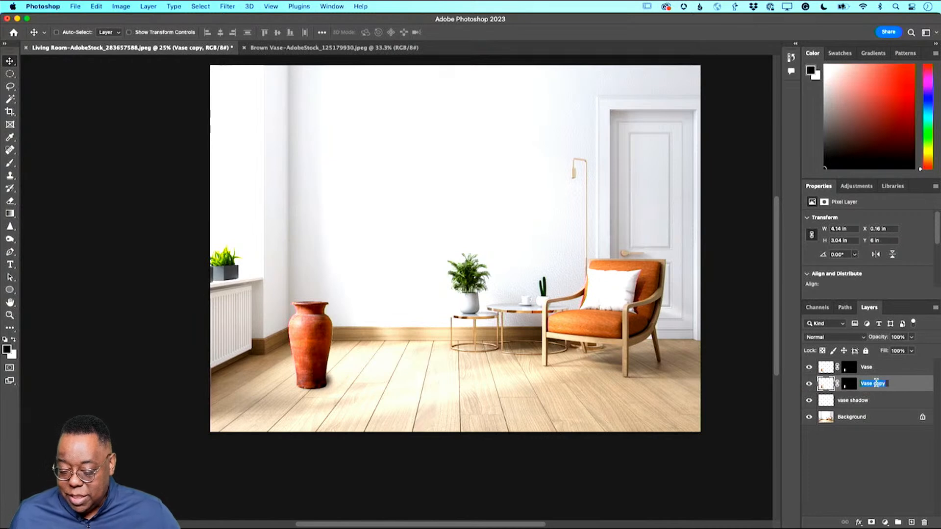
{"action": "left_click_drag", "start_coordinate": [874, 383], "coordinate": [895, 382]}
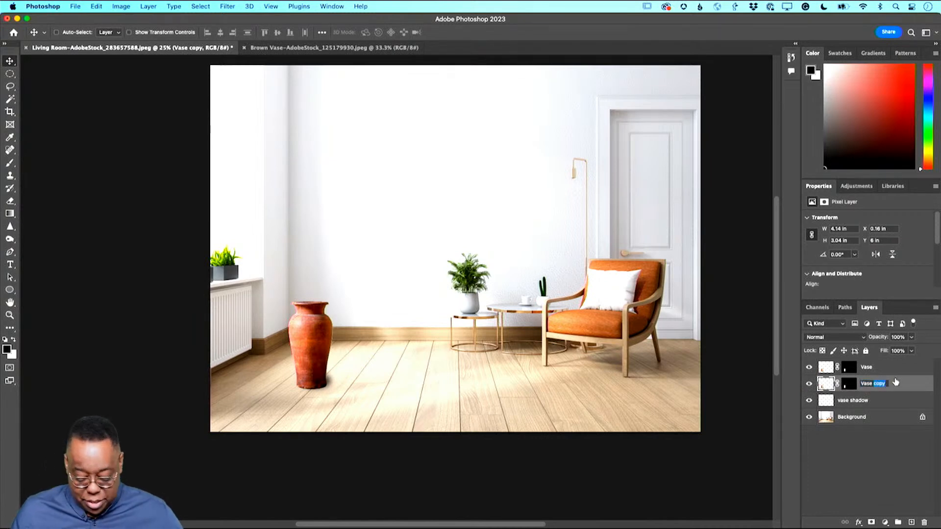
{"action": "type", "text": "s"}
{"action": "type", "text": "ha"}
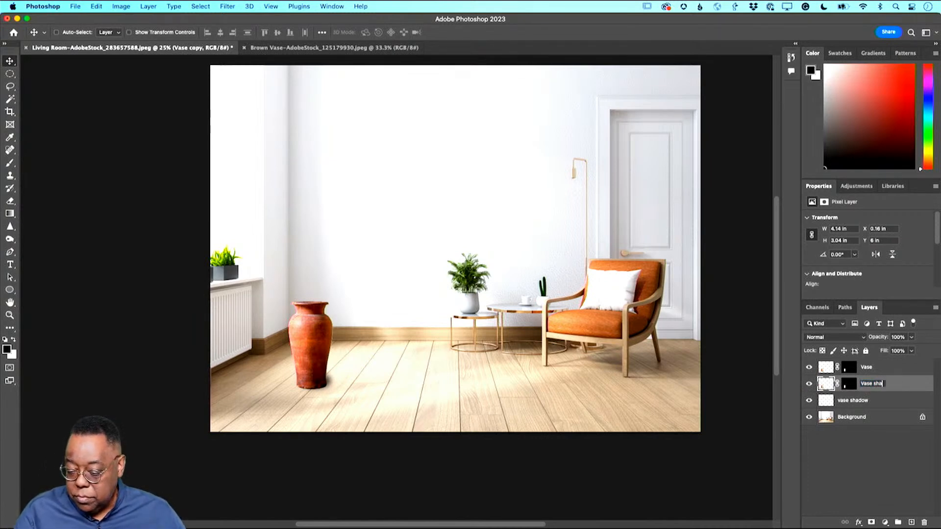
{"action": "type", "text": "dow"}
{"action": "key", "text": "Return"}
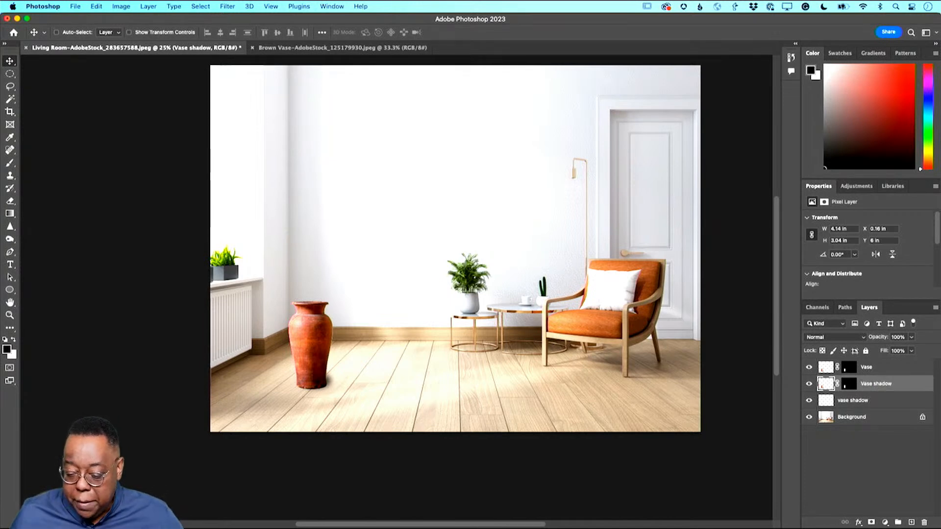
{"action": "double_click", "coordinate": [888, 385]}
{"action": "left_click", "coordinate": [895, 384]}
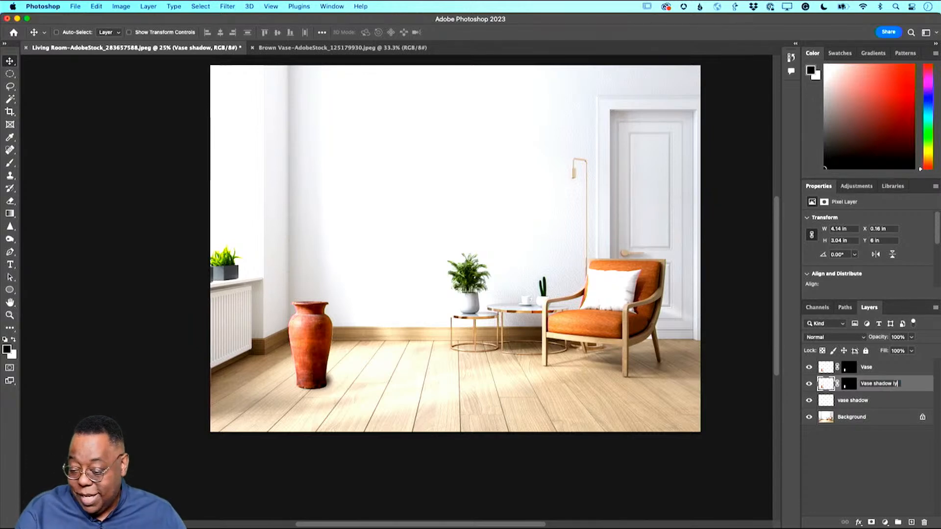
{"action": "type", "text": "lying down"}
{"action": "key", "text": "Return"}
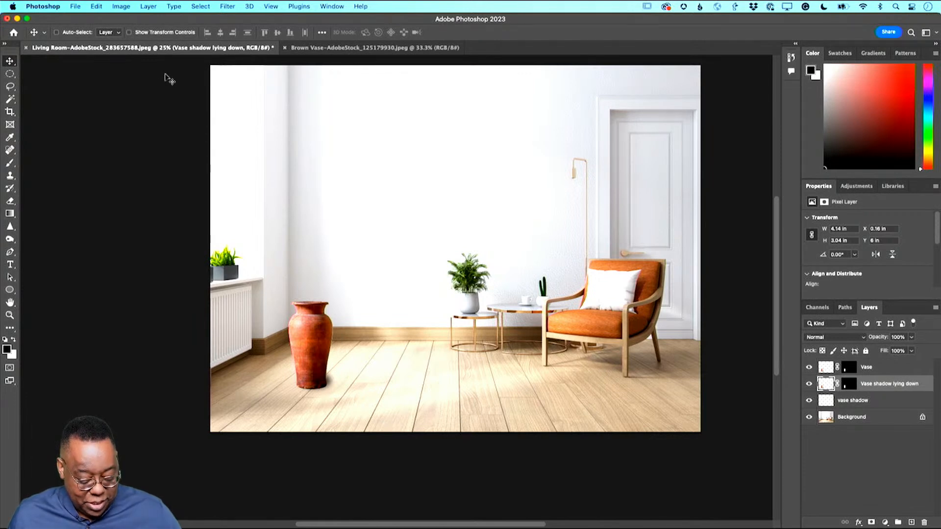
Distort the Vase shadow lying down layer so the duplicated vase lies across the floor from the standing vase's base toward the plant table
{"action": "key", "text": "super"}
{"action": "key", "text": "super+t"}
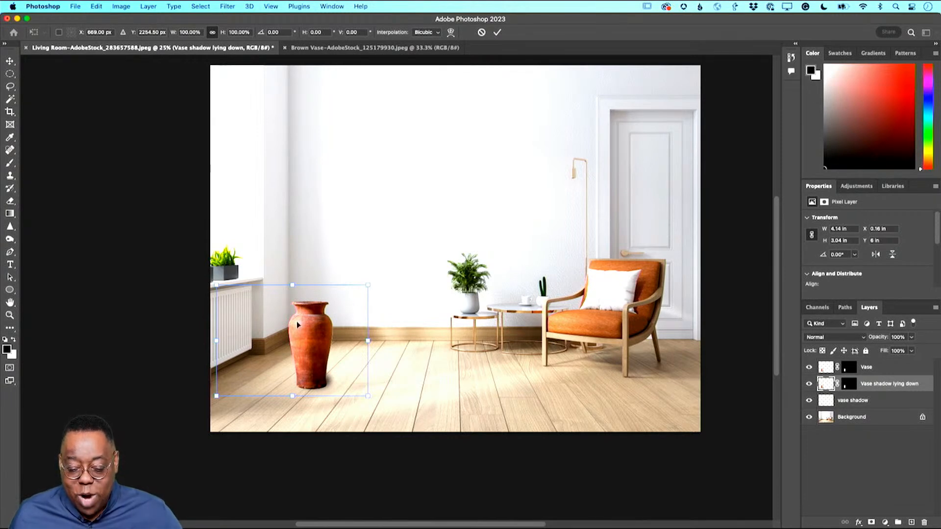
{"action": "right_click", "coordinate": [340, 315]}
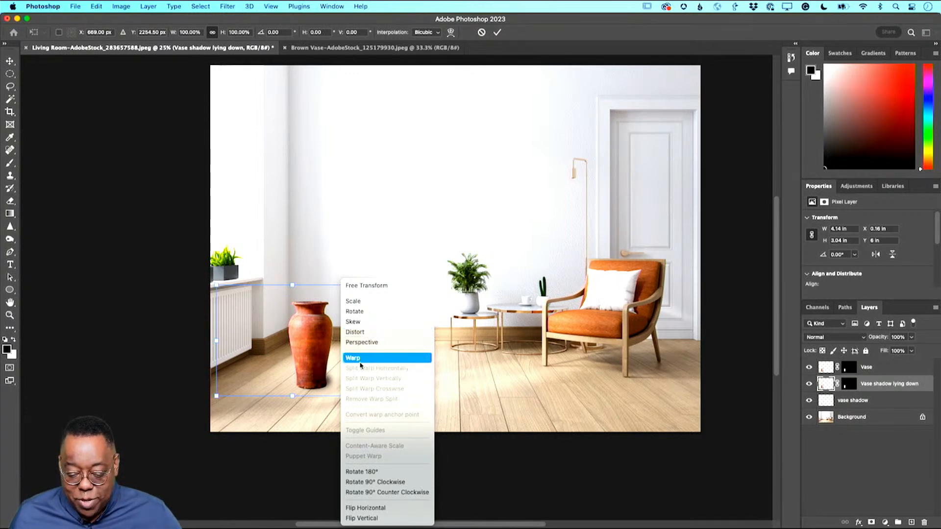
{"action": "left_click", "coordinate": [369, 333]}
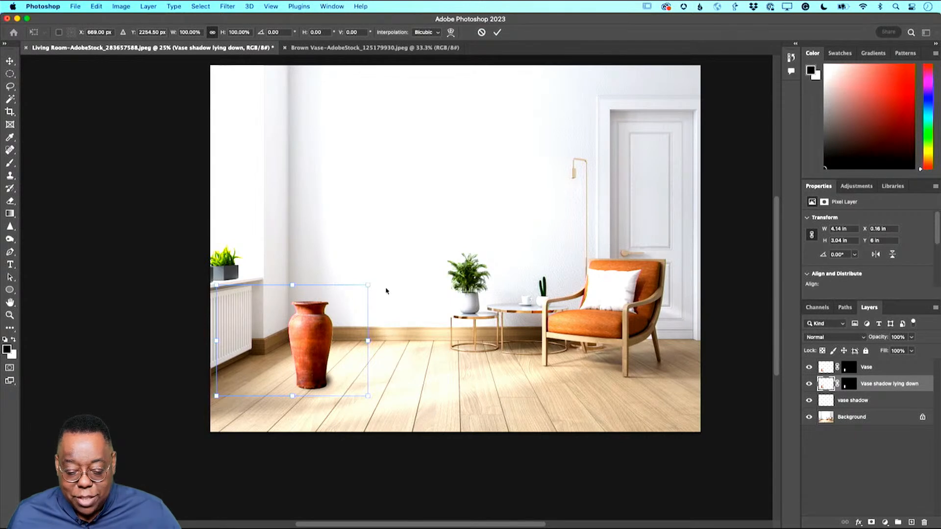
{"action": "left_click_drag", "start_coordinate": [216, 285], "coordinate": [512, 370]}
{"action": "left_click_drag", "start_coordinate": [320, 280], "coordinate": [465, 265]}
{"action": "left_click_drag", "start_coordinate": [217, 396], "coordinate": [185, 360]}
{"action": "left_click_drag", "start_coordinate": [370, 399], "coordinate": [347, 395]}
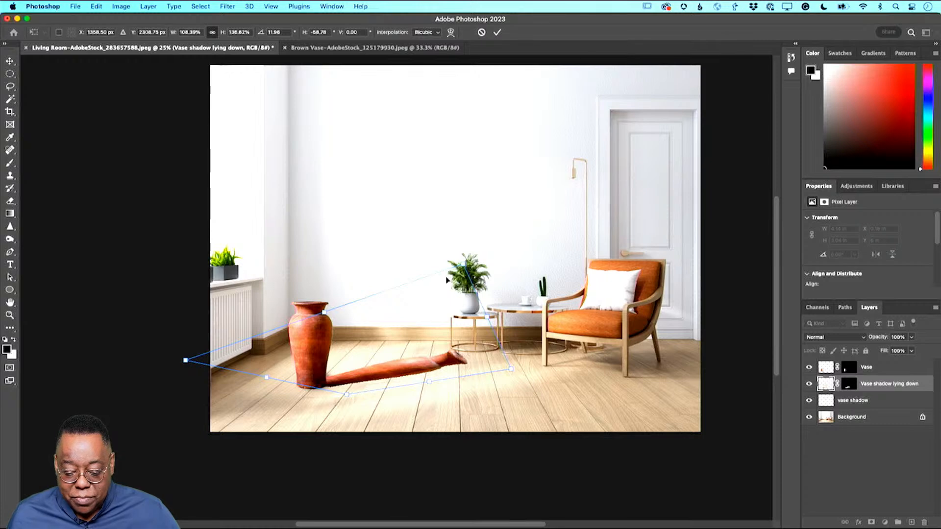
Refine the distortion by flattening the far end of the lying vase against the floor, and apply the transformation
{"action": "left_click_drag", "start_coordinate": [464, 265], "coordinate": [471, 299]}
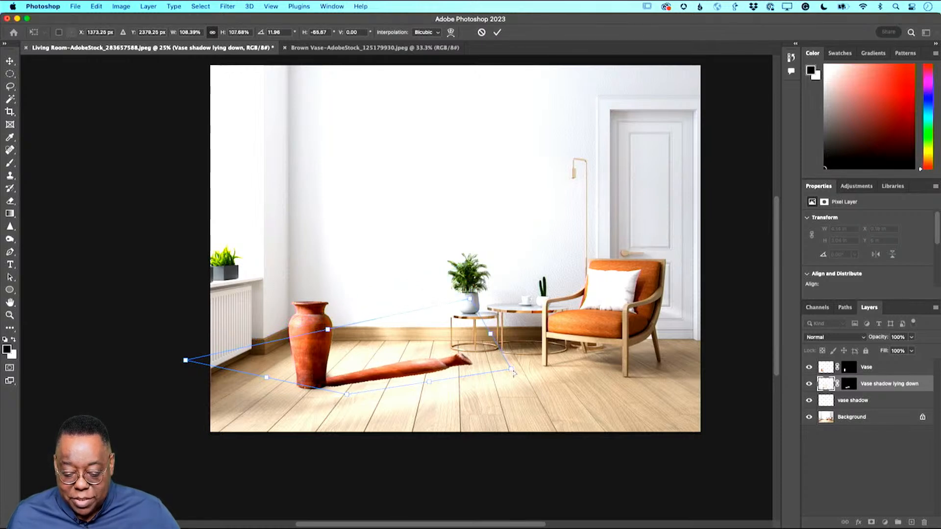
{"action": "left_click_drag", "start_coordinate": [513, 370], "coordinate": [509, 366]}
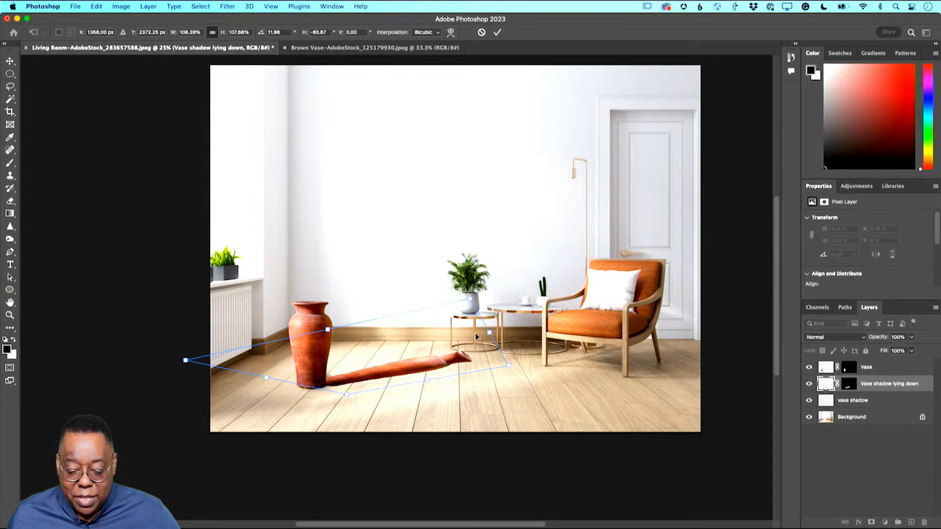
{"action": "left_click_drag", "start_coordinate": [470, 299], "coordinate": [480, 320]}
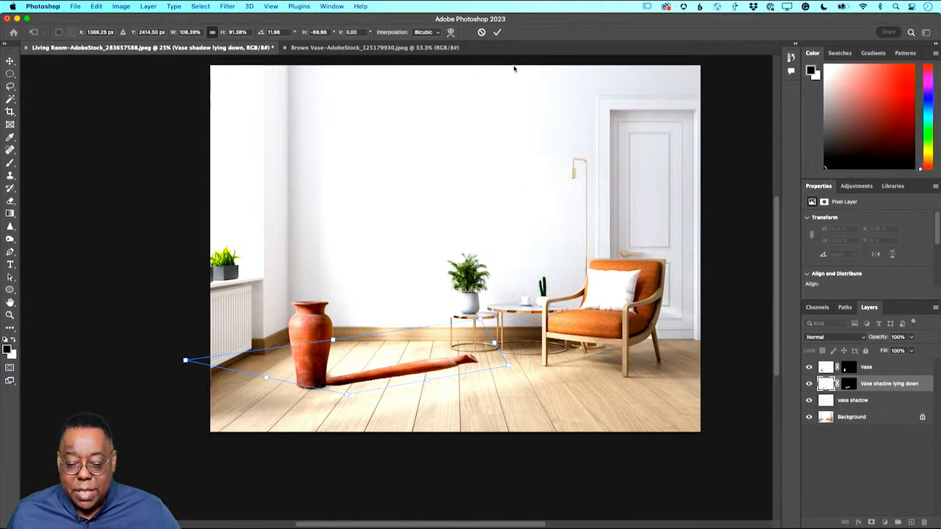
{"action": "left_click", "coordinate": [497, 33]}
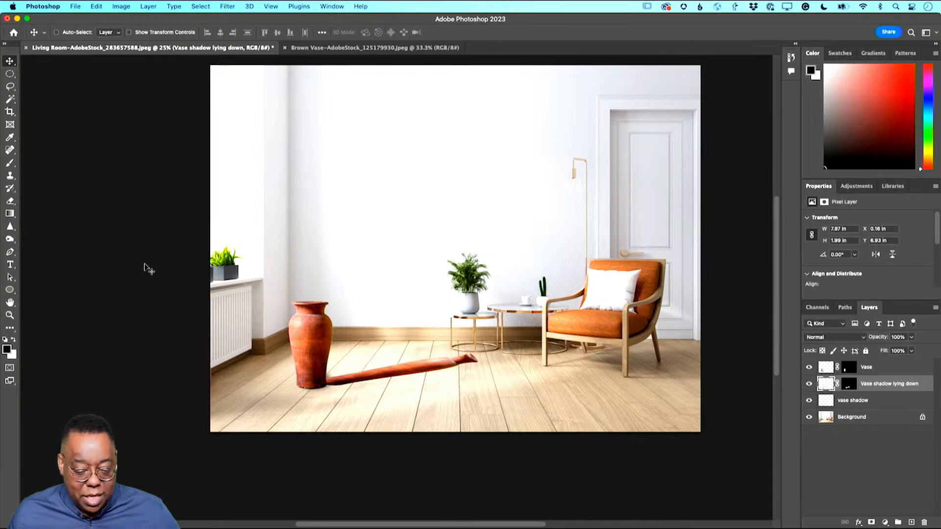
Try painting the lying vase black with the Brush through its layer mask, and undo the paint
{"action": "left_click", "coordinate": [10, 162]}
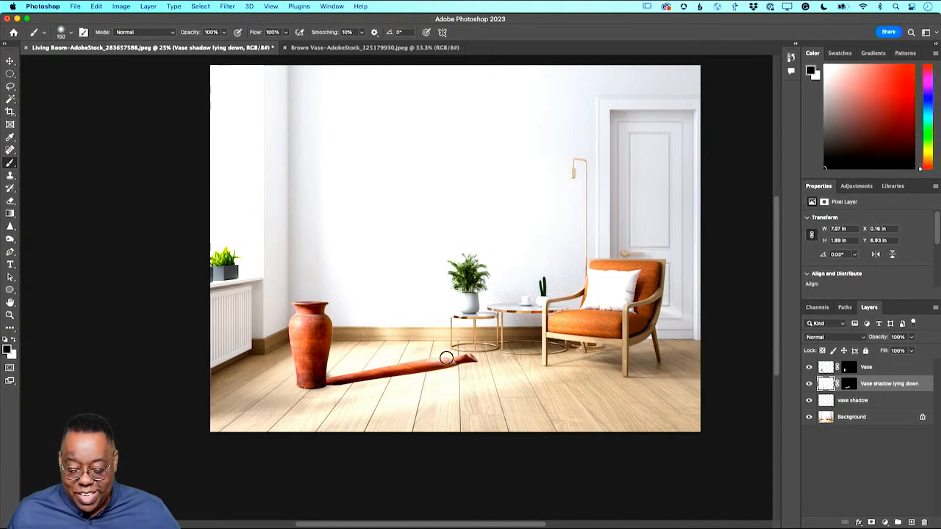
{"action": "mouse_move", "coordinate": [454, 359]}
{"action": "left_mouse_down"}
{"action": "mouse_move", "coordinate": [327, 382]}
{"action": "mouse_move", "coordinate": [423, 371]}
{"action": "mouse_move", "coordinate": [474, 360]}
{"action": "left_mouse_up"}
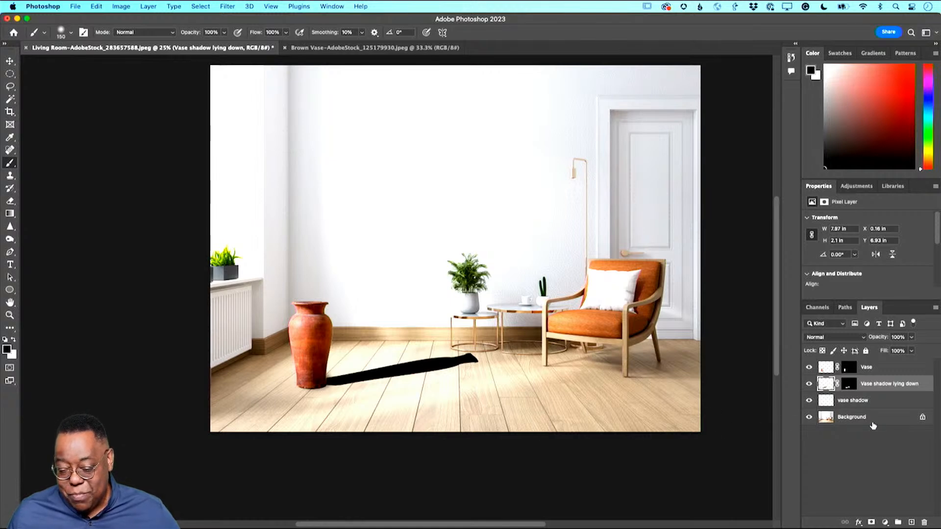
{"action": "key", "text": "super+z"}
Apply the layer mask of the Vase shadow lying down layer, and undo a trial black brush stroke over the lying vase
{"action": "right_click", "coordinate": [851, 389]}
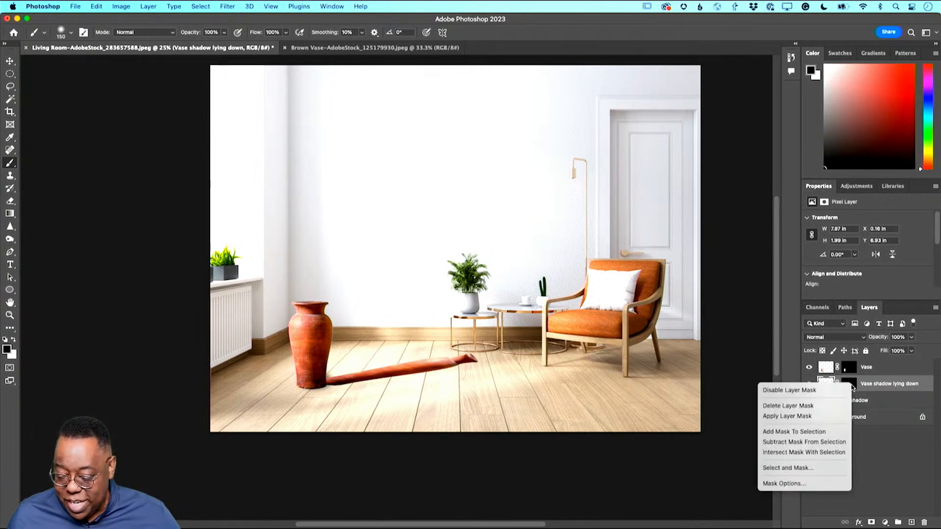
{"action": "left_click", "coordinate": [842, 415]}
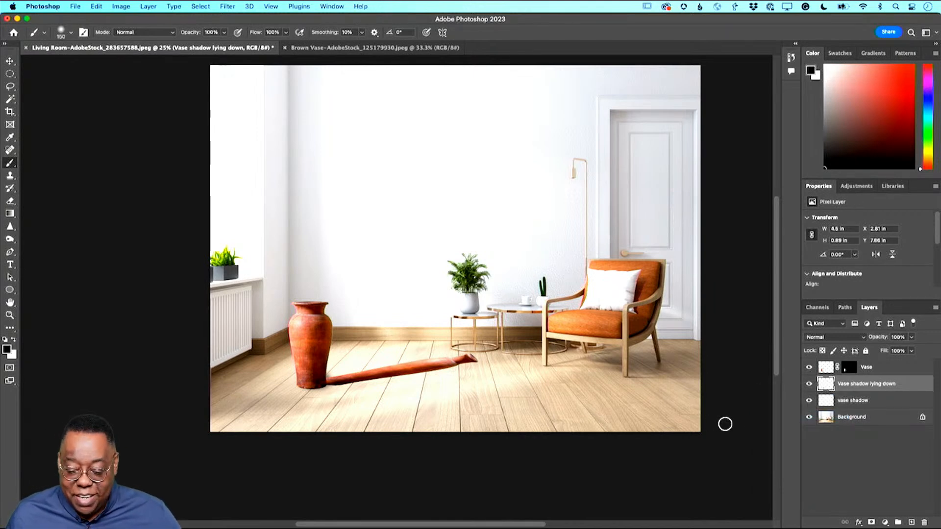
{"action": "mouse_move", "coordinate": [367, 378]}
{"action": "left_mouse_down"}
{"action": "mouse_move", "coordinate": [436, 374]}
{"action": "mouse_move", "coordinate": [471, 349]}
{"action": "mouse_move", "coordinate": [421, 342]}
{"action": "mouse_move", "coordinate": [403, 385]}
{"action": "mouse_move", "coordinate": [380, 385]}
{"action": "left_mouse_up"}
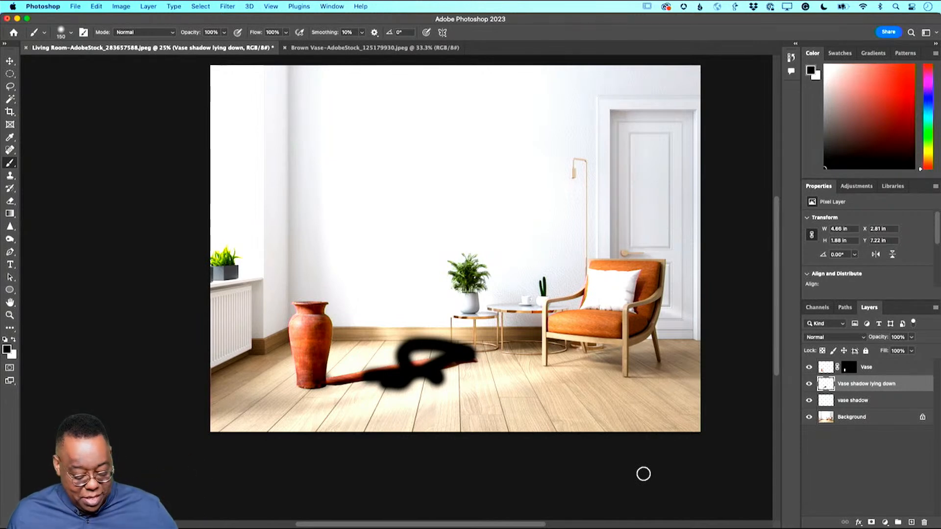
{"action": "key", "text": "super+z"}
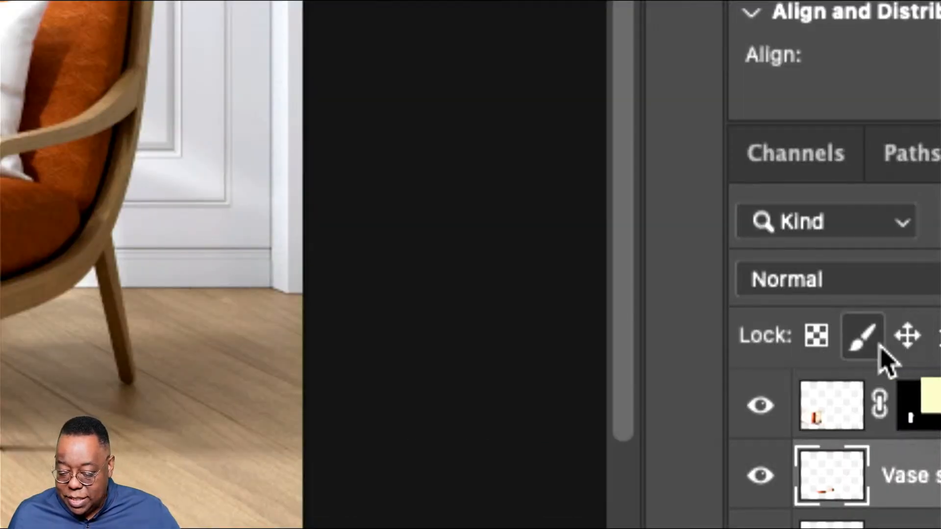
Paint the lying vase solid black with the layer's transparent pixels locked, and release the lock
{"action": "left_click", "coordinate": [822, 346]}
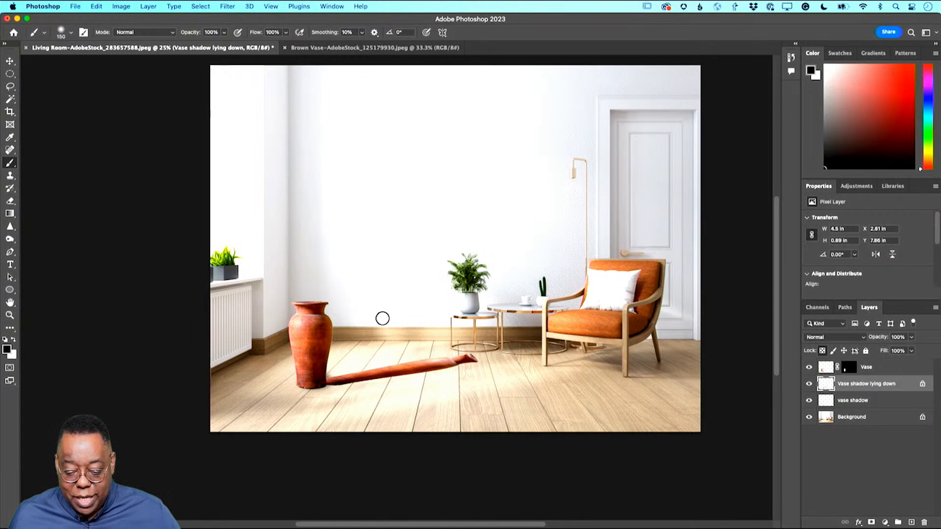
{"action": "mouse_move", "coordinate": [397, 345]}
{"action": "left_mouse_down"}
{"action": "mouse_move", "coordinate": [344, 372]}
{"action": "mouse_move", "coordinate": [525, 364]}
{"action": "mouse_move", "coordinate": [360, 365]}
{"action": "mouse_move", "coordinate": [429, 352]}
{"action": "mouse_move", "coordinate": [486, 359]}
{"action": "mouse_move", "coordinate": [339, 375]}
{"action": "left_mouse_up"}
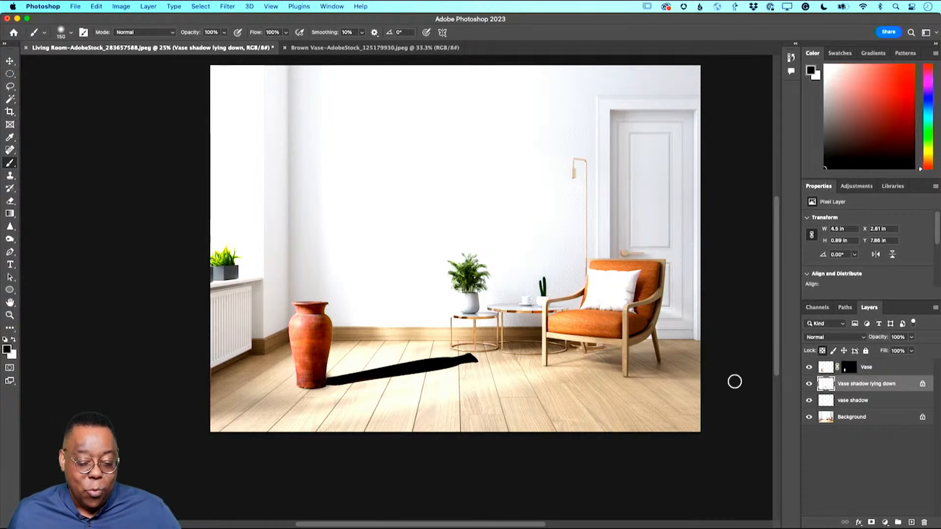
{"action": "key", "text": "slash"}
{"action": "left_click", "coordinate": [810, 384]}
{"action": "left_click", "coordinate": [809, 384]}
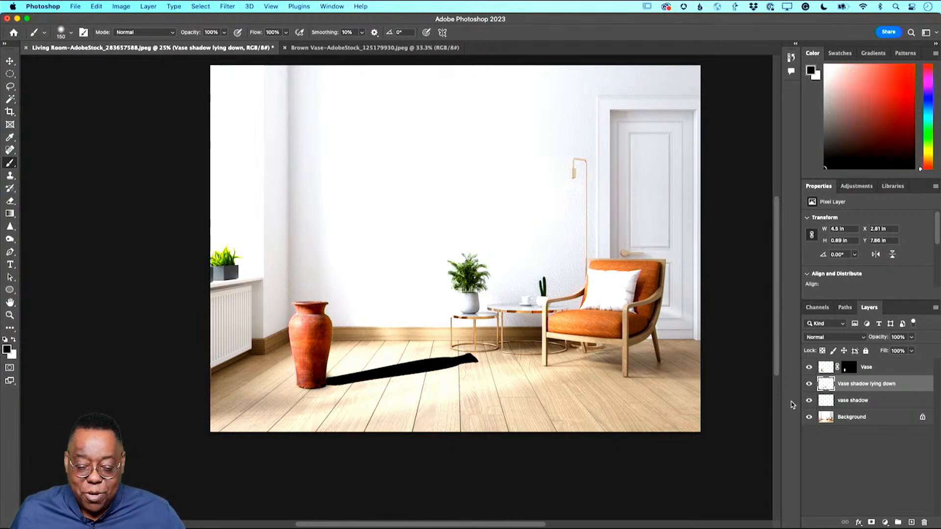
Apply a Gaussian Blur with a radius of 45.8 pixels to the Vase shadow lying down layer
{"action": "left_click", "coordinate": [228, 6]}
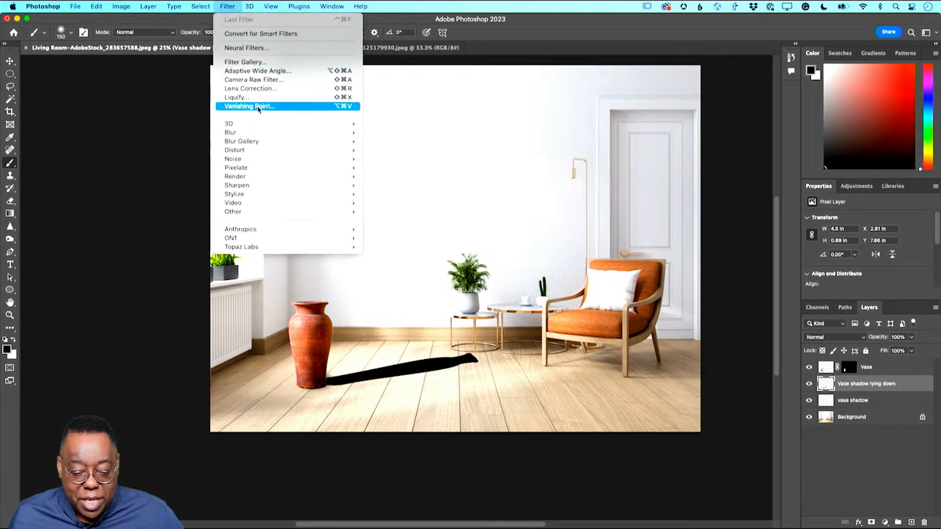
{"action": "mouse_move", "coordinate": [261, 134]}
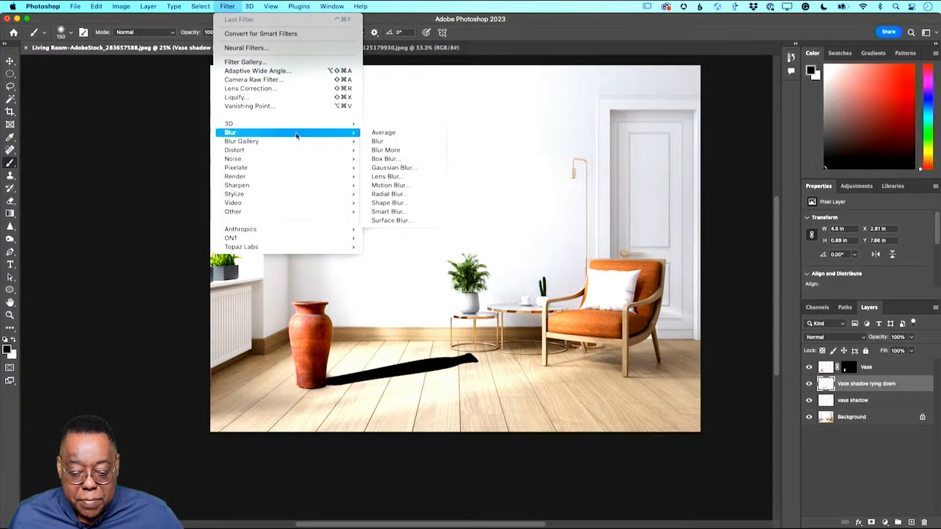
{"action": "left_click", "coordinate": [404, 169]}
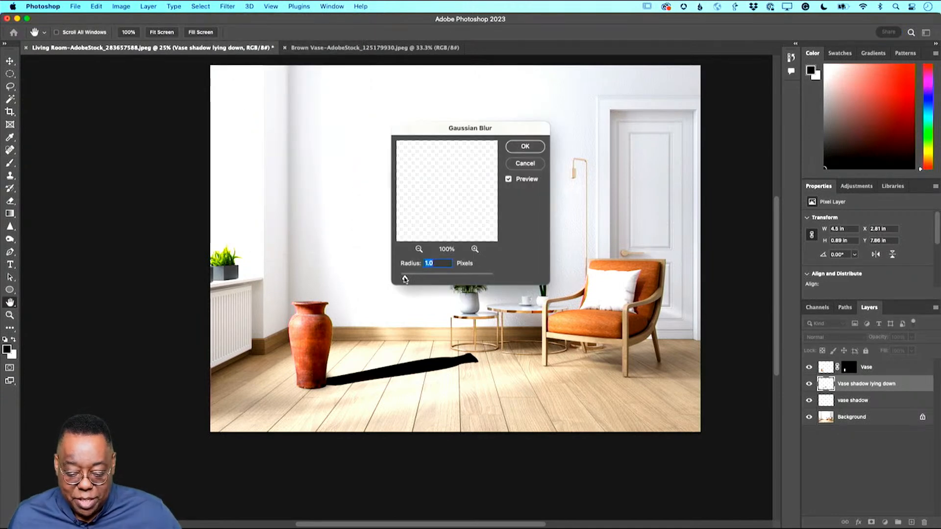
{"action": "left_click_drag", "start_coordinate": [405, 279], "coordinate": [451, 281]}
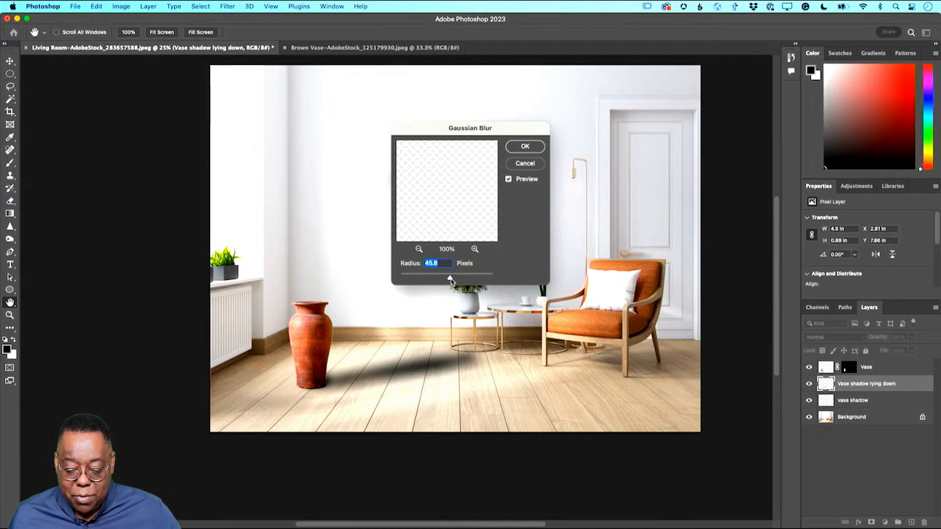
{"action": "left_click_drag", "start_coordinate": [451, 281], "coordinate": [470, 279]}
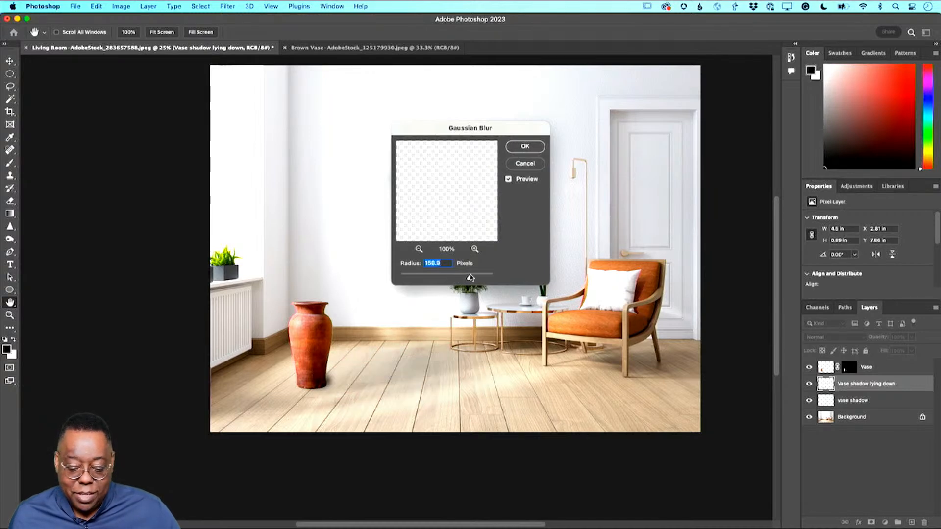
{"action": "left_click_drag", "start_coordinate": [470, 279], "coordinate": [450, 279]}
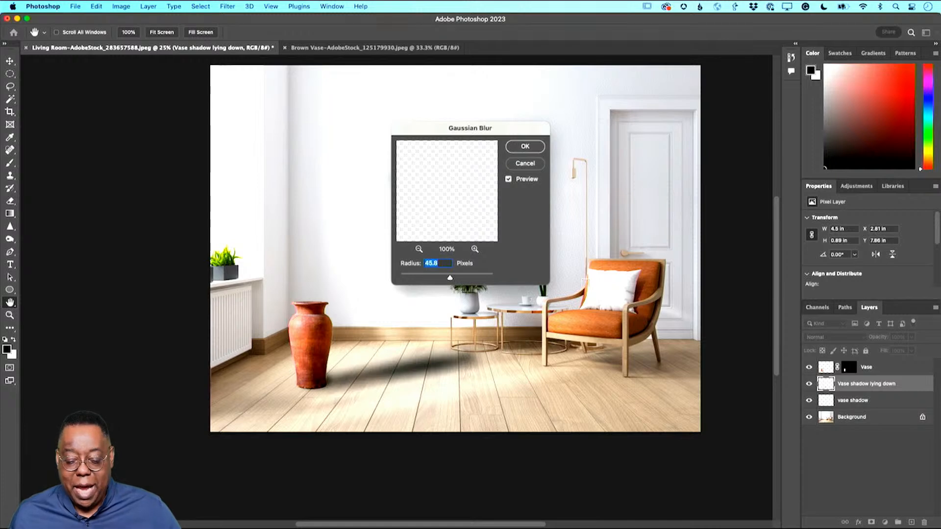
{"action": "left_click", "coordinate": [525, 146]}
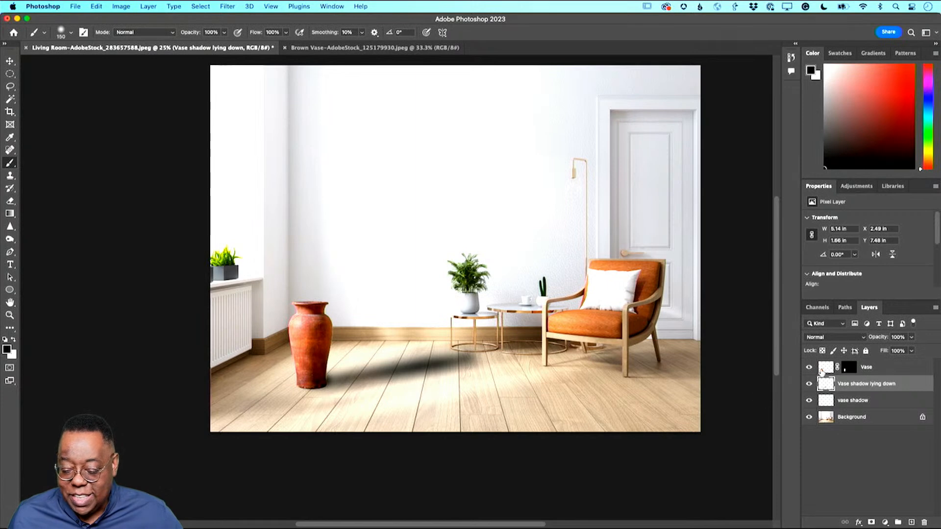
Set the opacity of the vase shadow layer to 44% and of the Vase shadow lying down layer to 24%
{"action": "left_click_drag", "start_coordinate": [881, 340], "coordinate": [848, 346]}
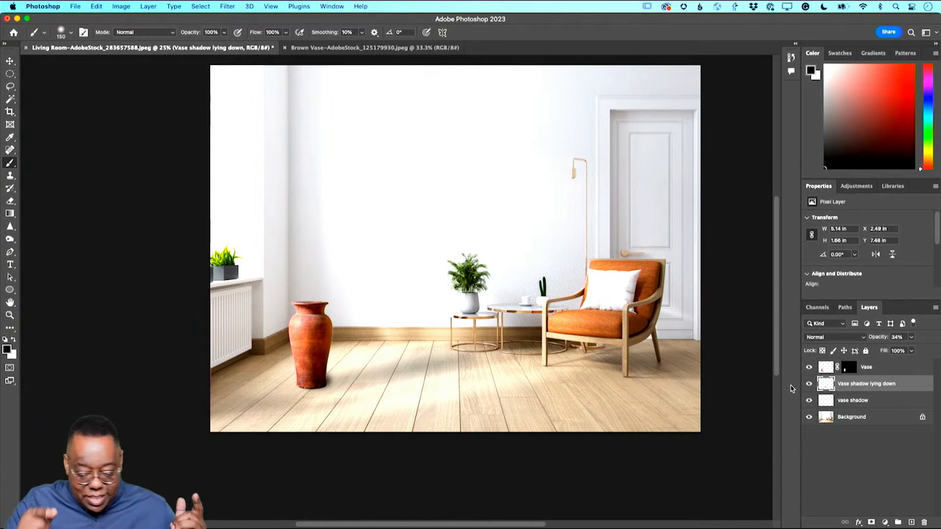
{"action": "left_click", "coordinate": [853, 401]}
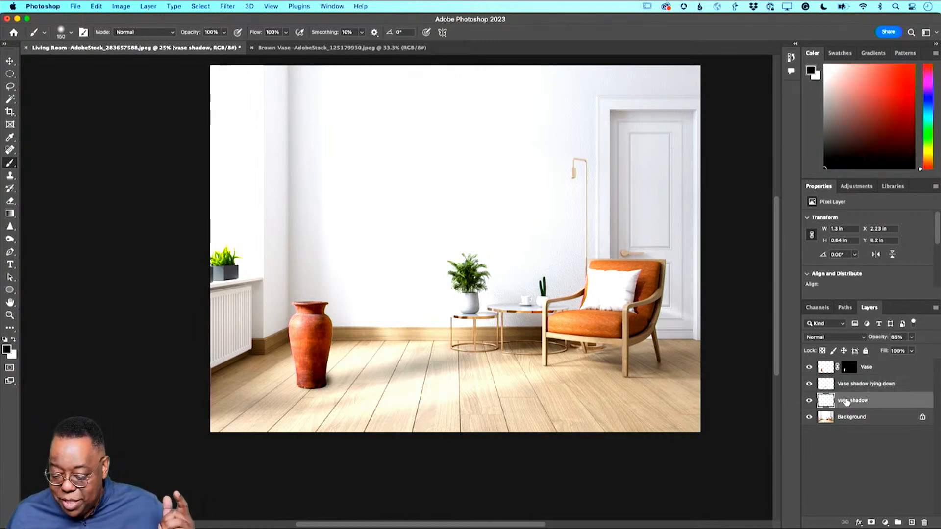
{"action": "left_click_drag", "start_coordinate": [881, 342], "coordinate": [873, 346]}
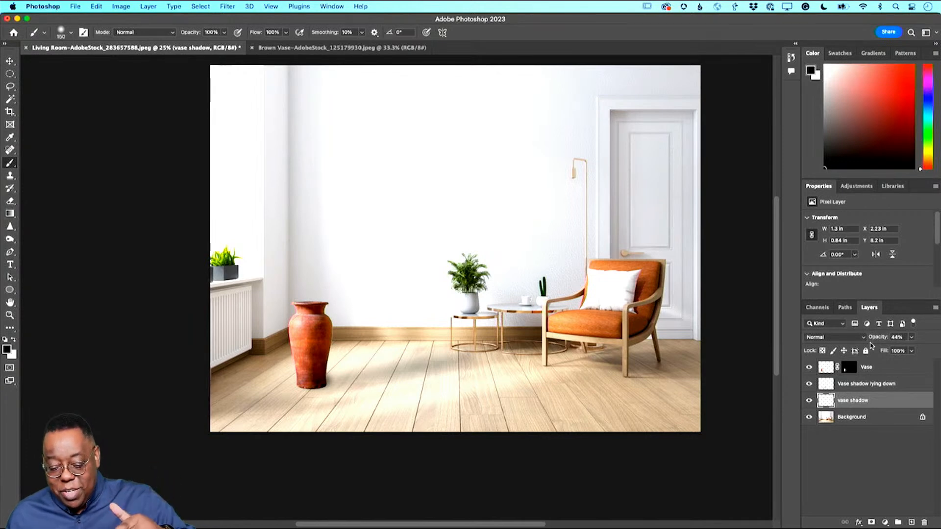
{"action": "left_click", "coordinate": [864, 385]}
{"action": "left_click_drag", "start_coordinate": [877, 342], "coordinate": [874, 343]}
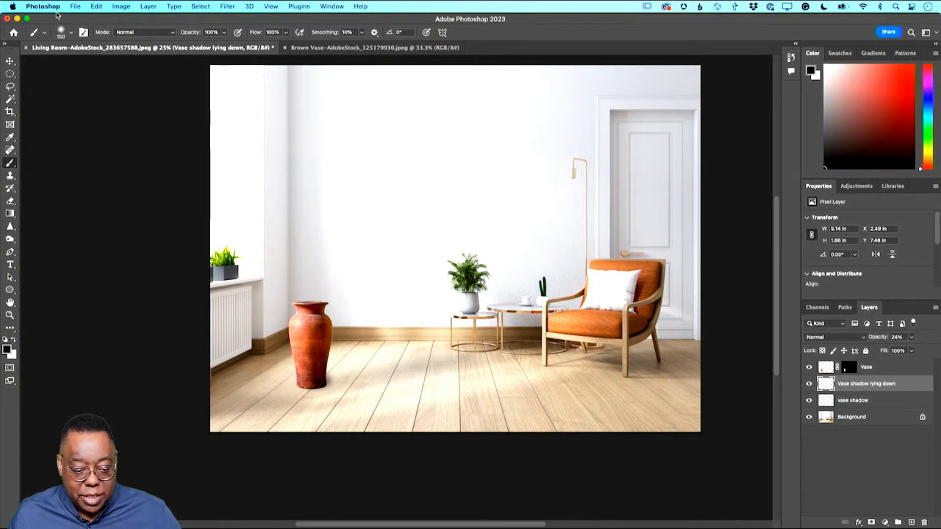
Save the composite in Photoshop format as Living Room-AdobeStock_283657588.psd in the Photoshop Crash Course folder, and close both open documents
{"action": "left_click", "coordinate": [75, 7]}
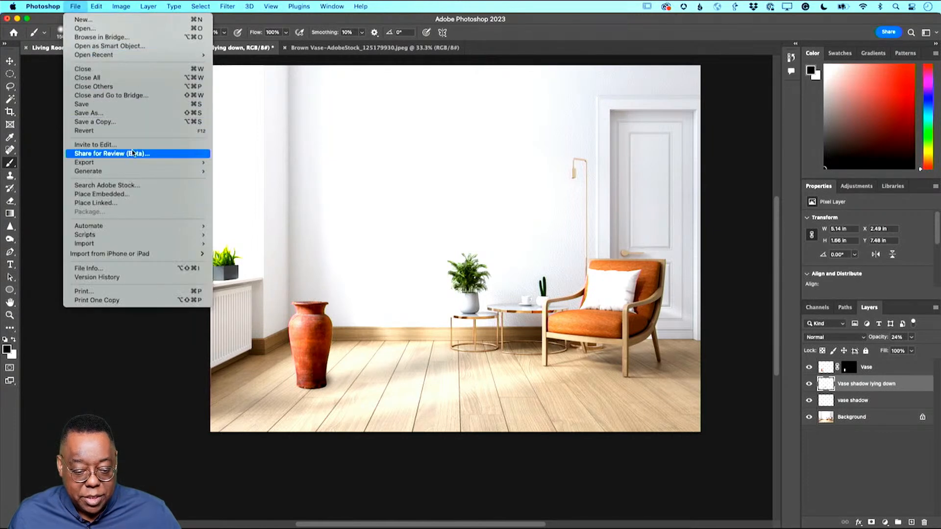
{"action": "left_click", "coordinate": [139, 103]}
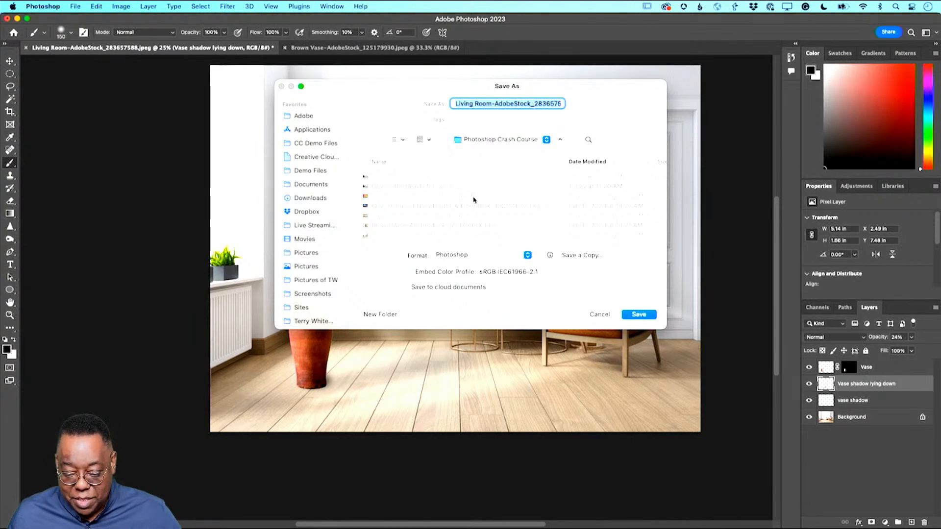
{"action": "left_click", "coordinate": [633, 314]}
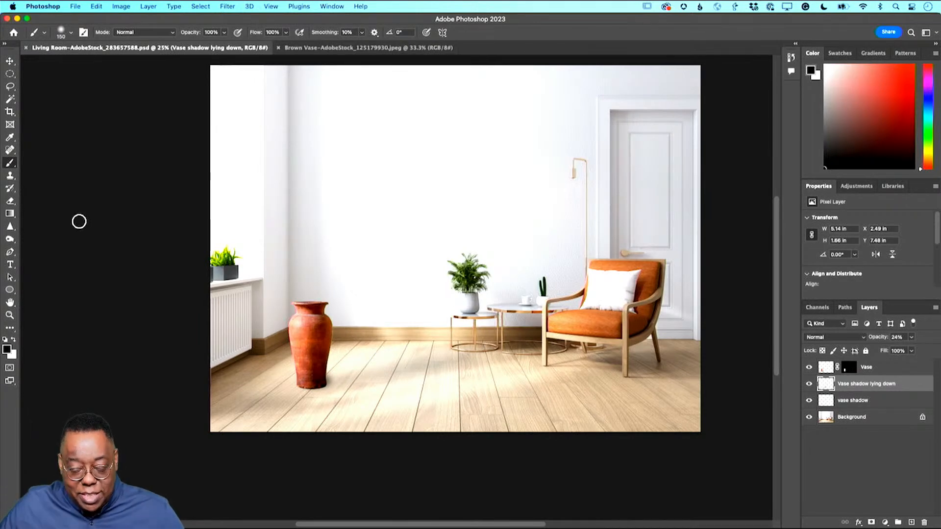
{"action": "key", "text": "super+w"}
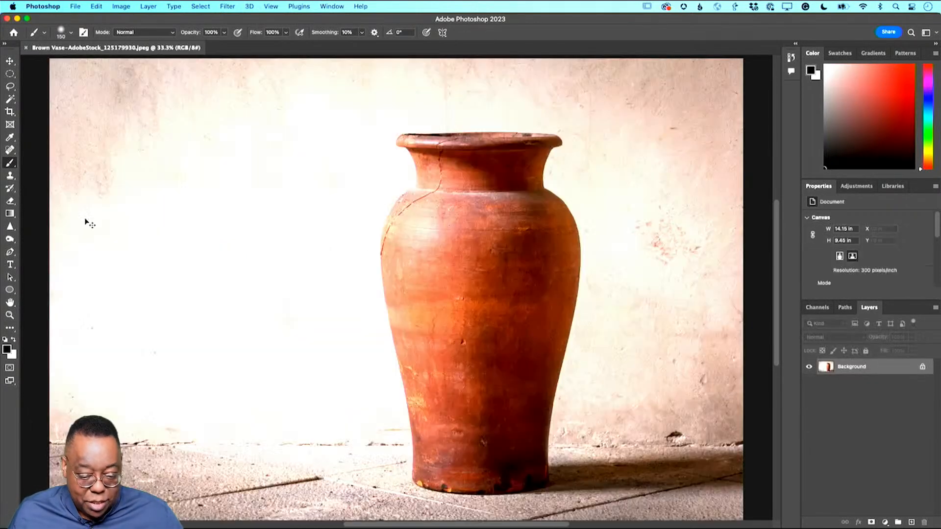
{"action": "key", "text": "super+w"}
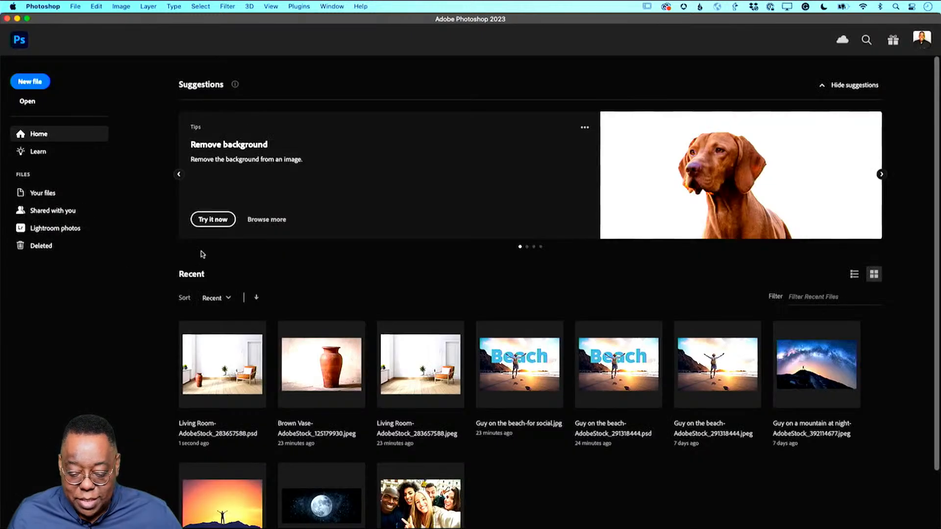
Preview and open Leopard-AdobeStock_323764670.jpeg from the Photoshop Crash Course folder
{"action": "left_click", "coordinate": [77, 7]}
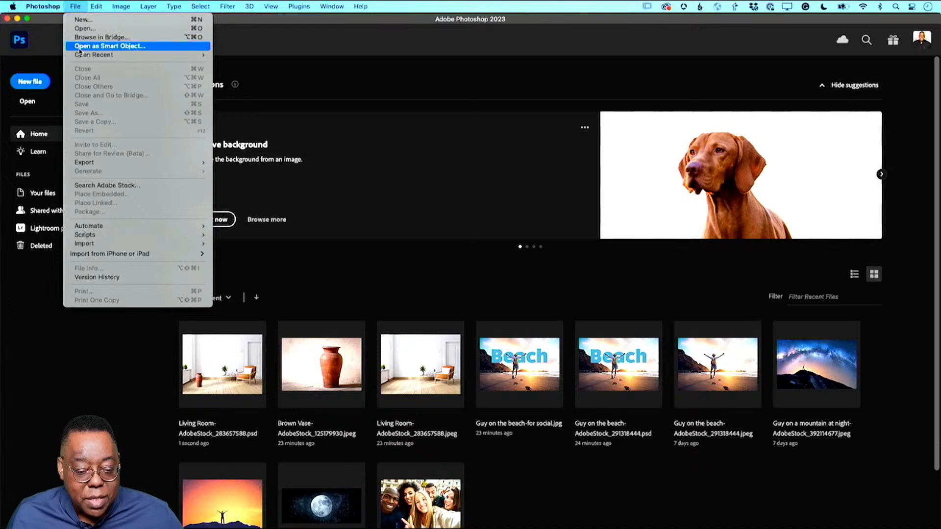
{"action": "left_click", "coordinate": [82, 29]}
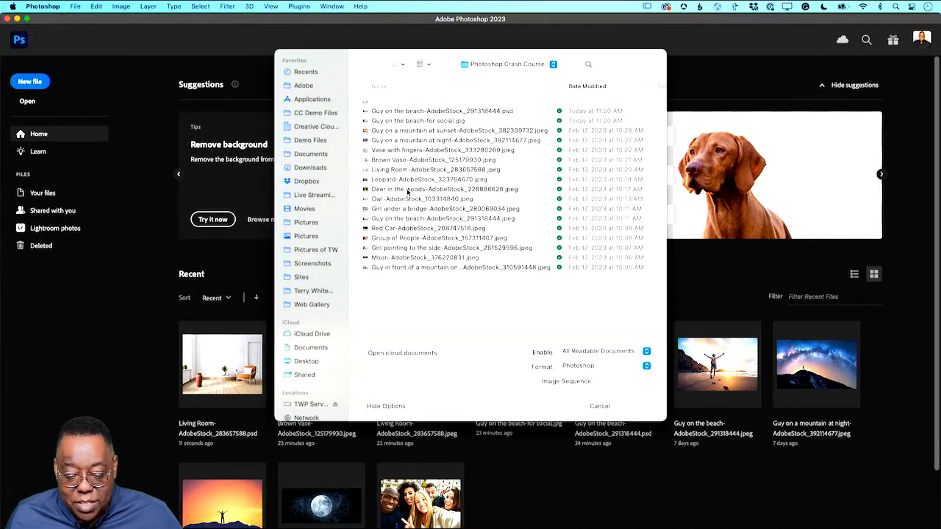
{"action": "left_click", "coordinate": [405, 182]}
{"action": "key", "text": "space"}
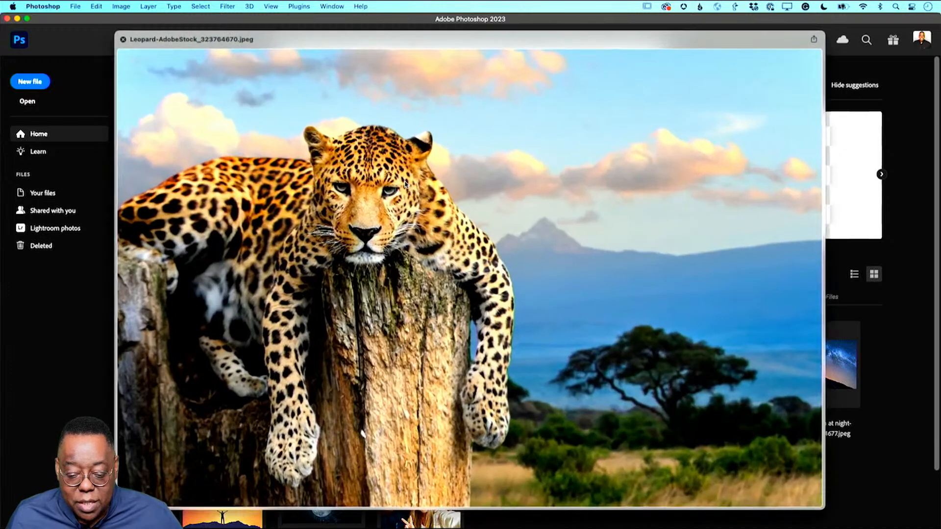
{"action": "key", "text": "space"}
{"action": "double_click", "coordinate": [405, 182]}
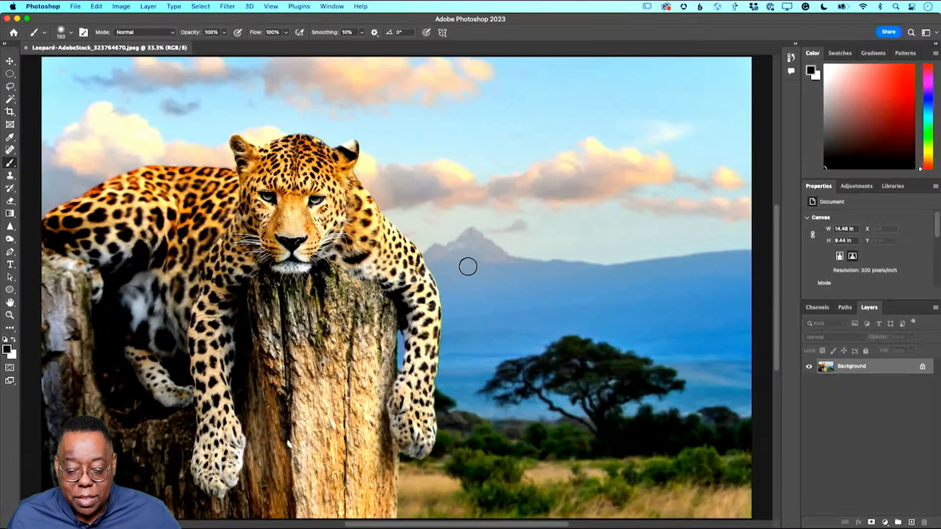
Open Owl-AdobeStock_103314840.jpeg from the same folder as a second document
{"action": "left_click", "coordinate": [75, 6]}
{"action": "left_click", "coordinate": [84, 27]}
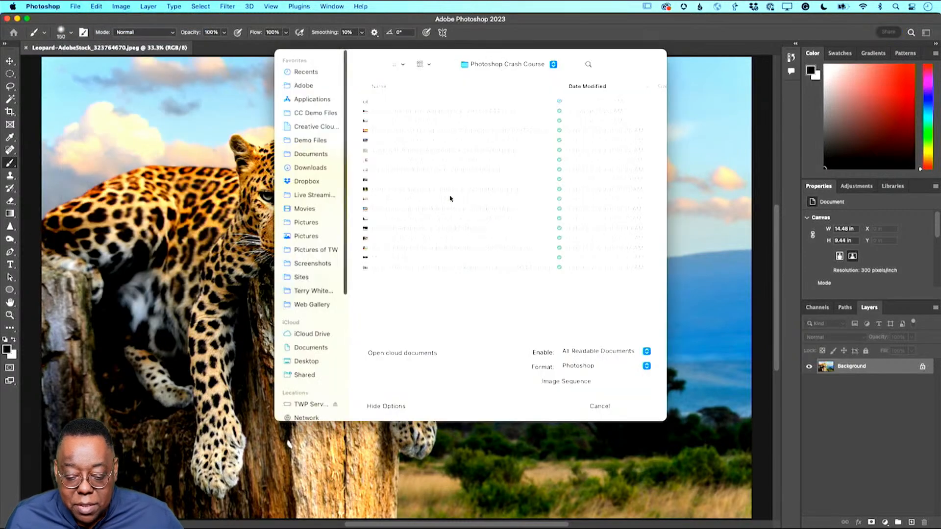
{"action": "double_click", "coordinate": [410, 200]}
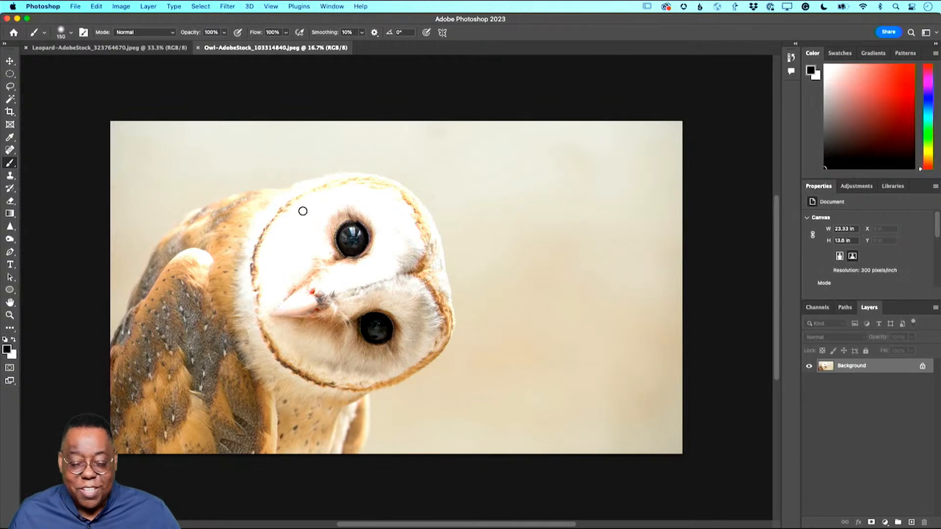
Copy the owl image into the leopard document as a new layer
{"action": "left_click", "coordinate": [10, 61]}
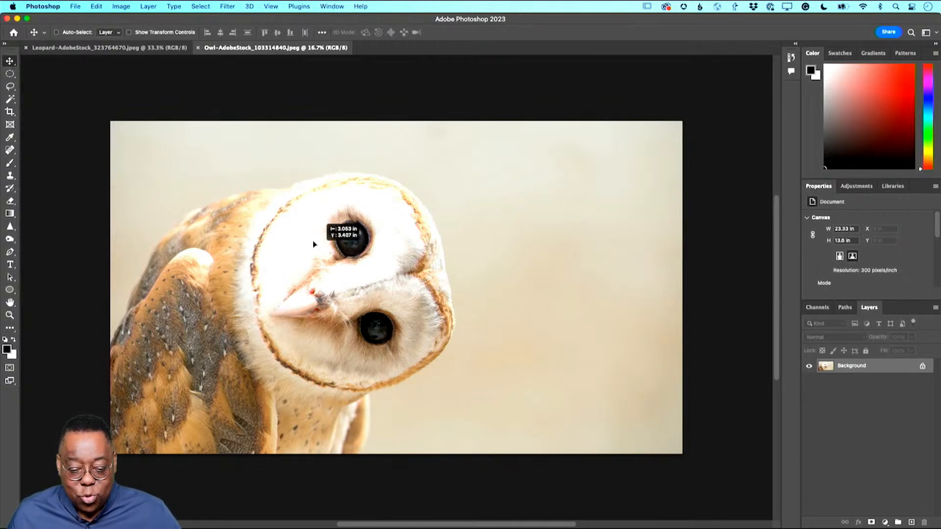
{"action": "left_click", "coordinate": [138, 48]}
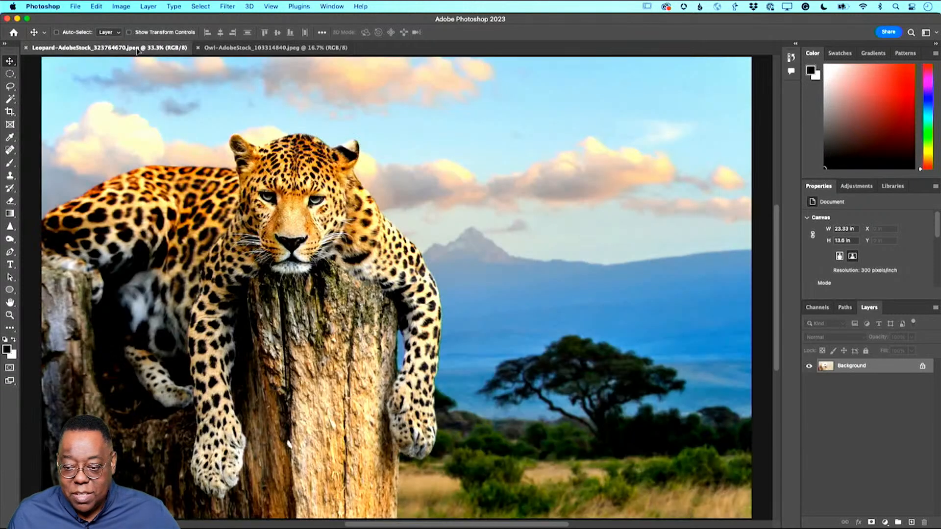
{"action": "key", "text": "super+v"}
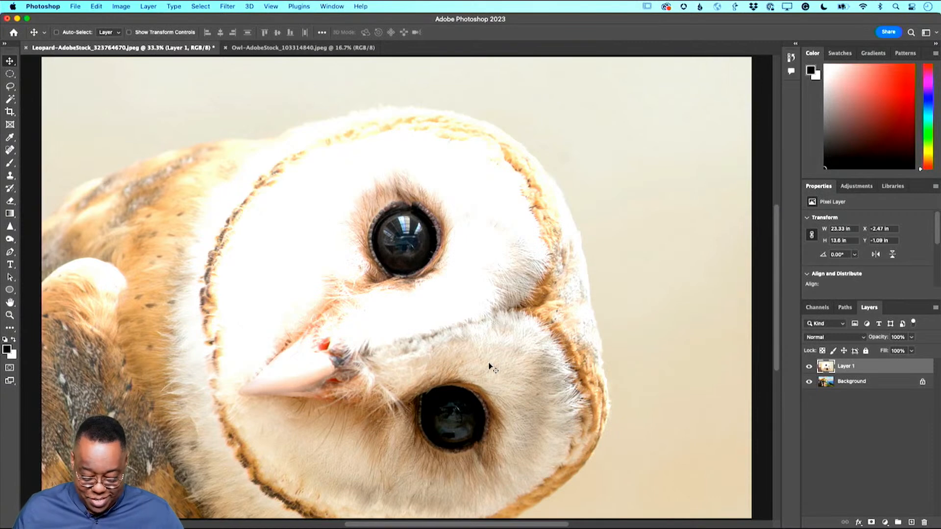
Scale the owl layer proportionally to about 44% and move it into the lower-right corner of the leopard image
{"action": "key", "text": "super+0"}
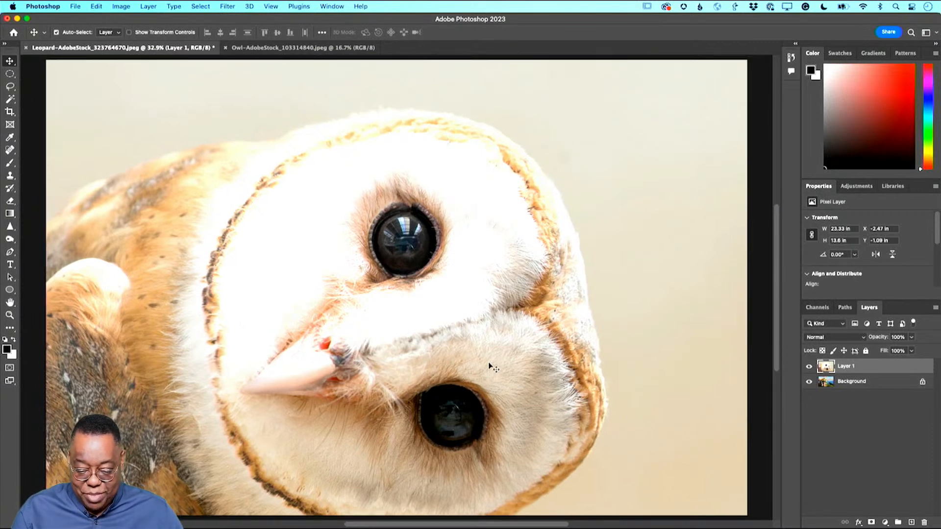
{"action": "key", "text": "super+minus"}
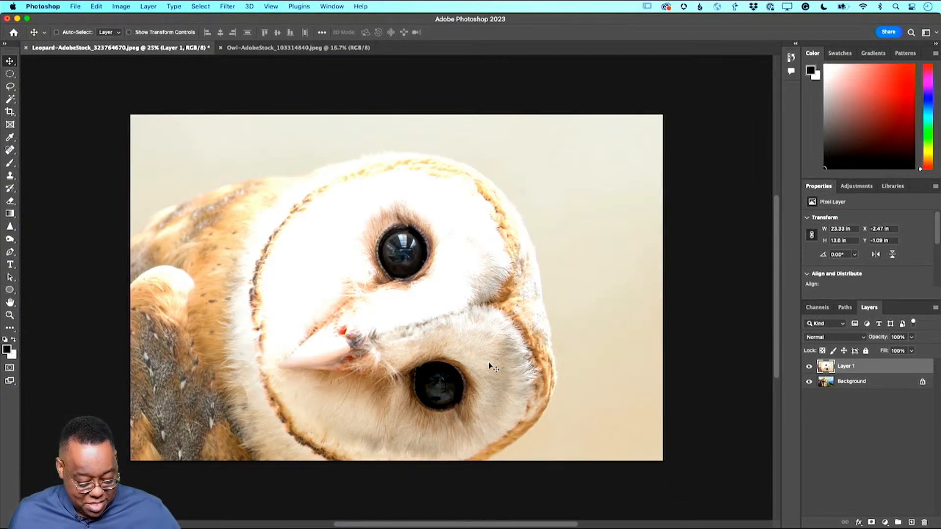
{"action": "key", "text": "super+t"}
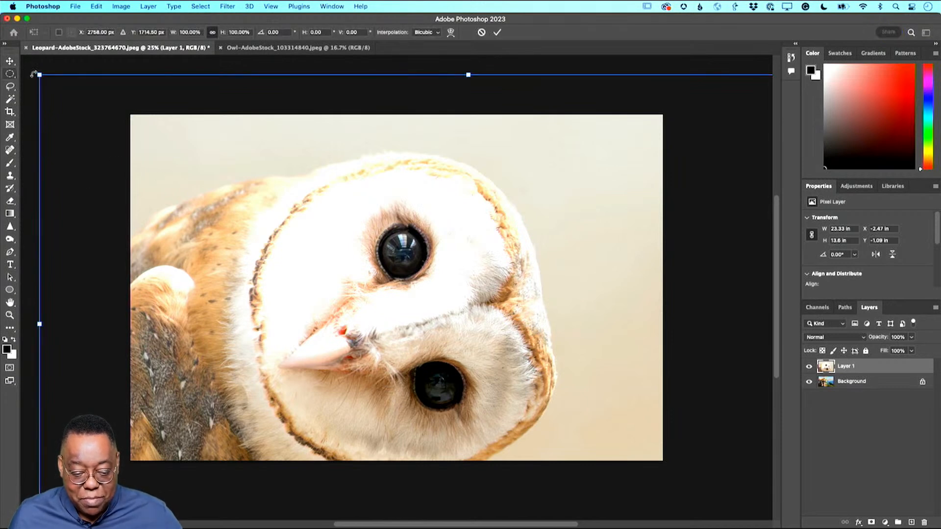
{"action": "left_click_drag", "start_coordinate": [39, 75], "coordinate": [301, 235]}
{"action": "left_click_drag", "start_coordinate": [467, 301], "coordinate": [293, 198]}
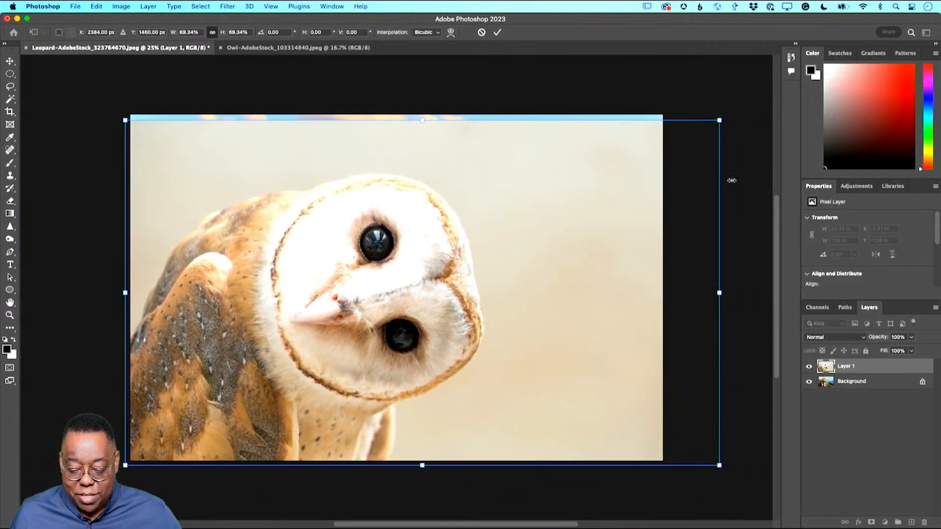
{"action": "left_click_drag", "start_coordinate": [718, 120], "coordinate": [527, 288]}
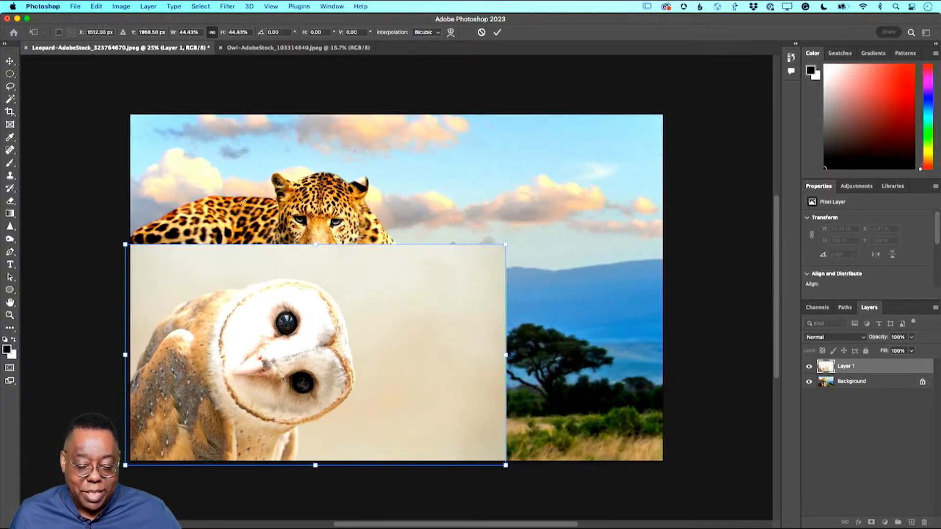
{"action": "left_click_drag", "start_coordinate": [240, 362], "coordinate": [392, 350]}
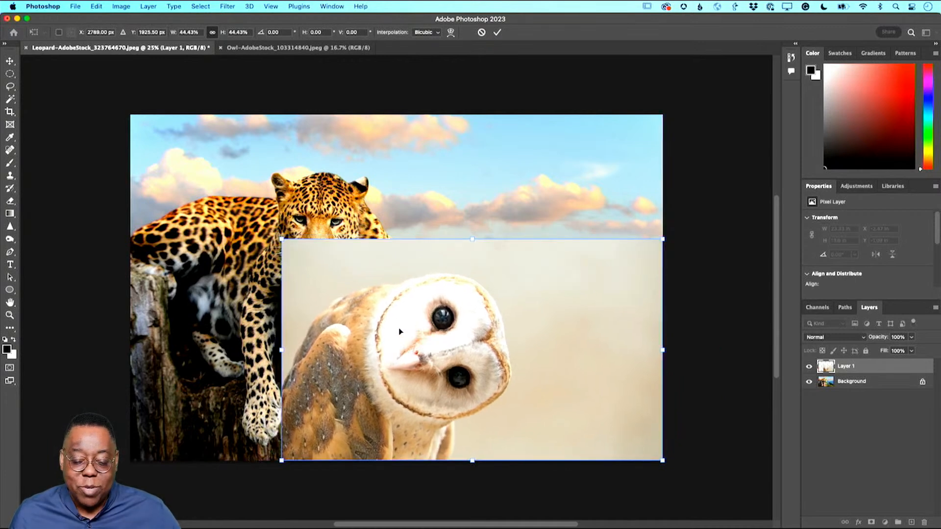
Flip the owl layer horizontally, scale it down to about 27% in the lower-right corner, and apply the transform
{"action": "right_click", "coordinate": [519, 312]}
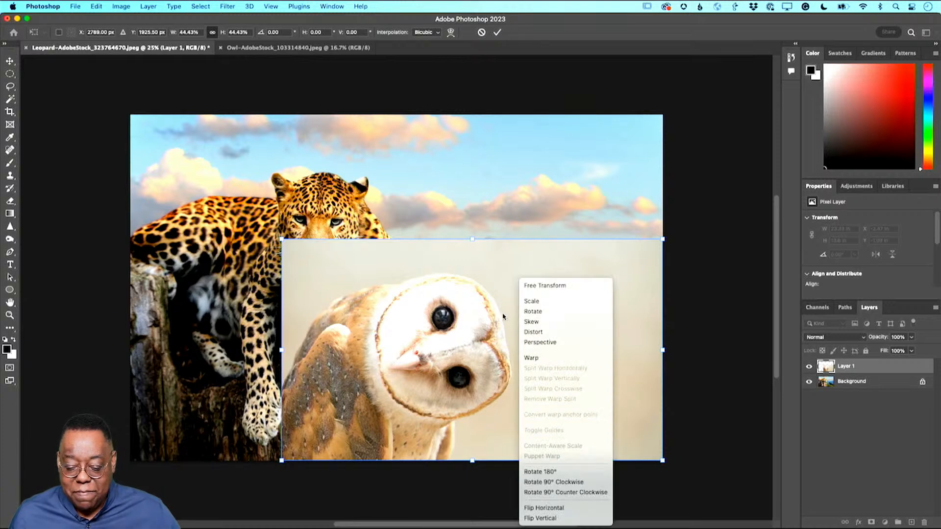
{"action": "left_click", "coordinate": [551, 508]}
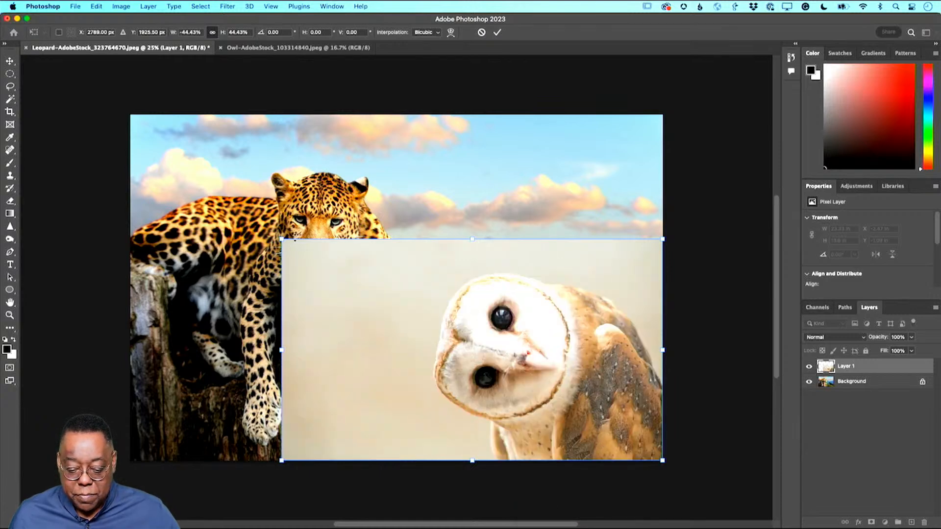
{"action": "left_click_drag", "start_coordinate": [281, 239], "coordinate": [418, 348]}
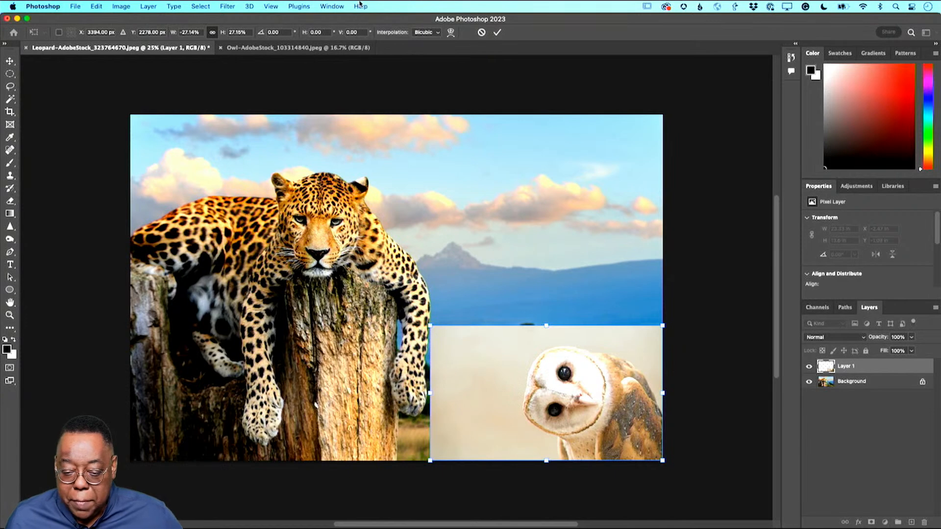
{"action": "left_click", "coordinate": [497, 32]}
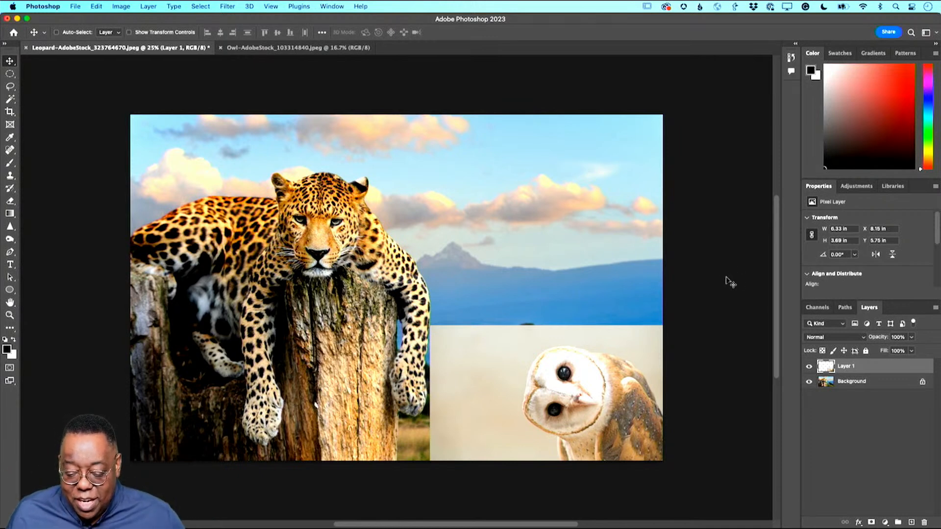
Rename the pasted owl image's layer to Owl
{"action": "key", "text": "z"}
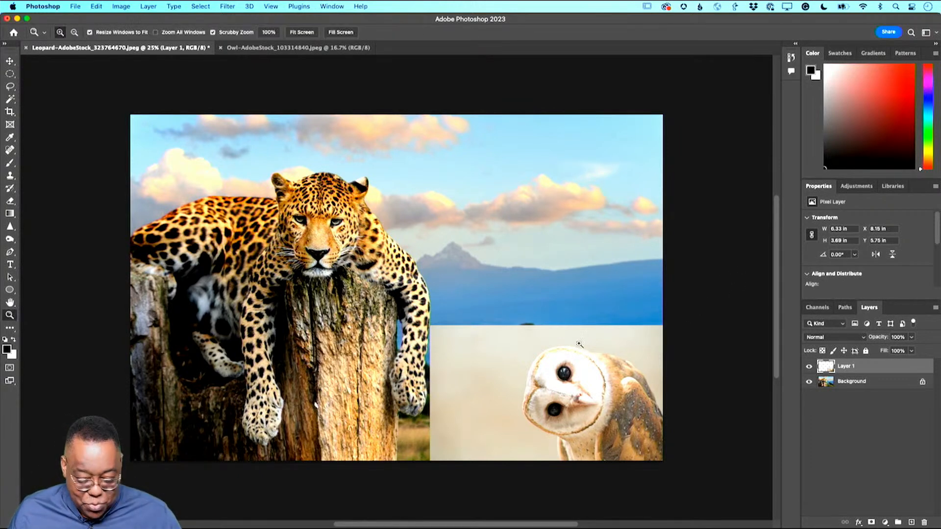
{"action": "left_click_drag", "start_coordinate": [554, 349], "coordinate": [505, 200]}
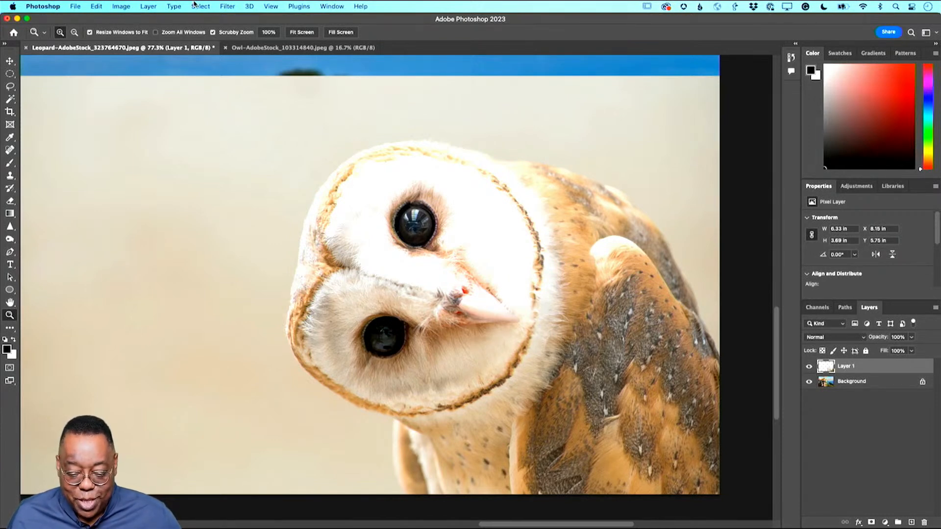
{"action": "left_click", "coordinate": [195, 6]}
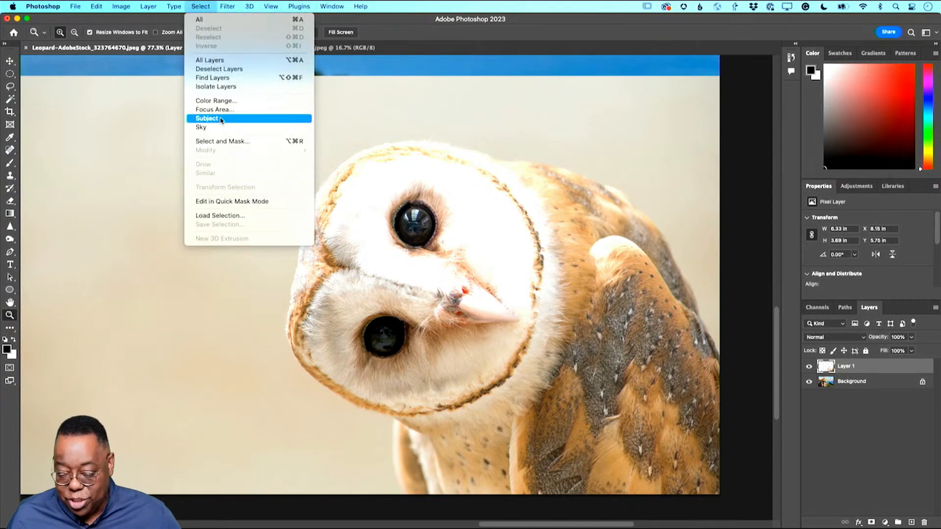
{"action": "left_click", "coordinate": [222, 5]}
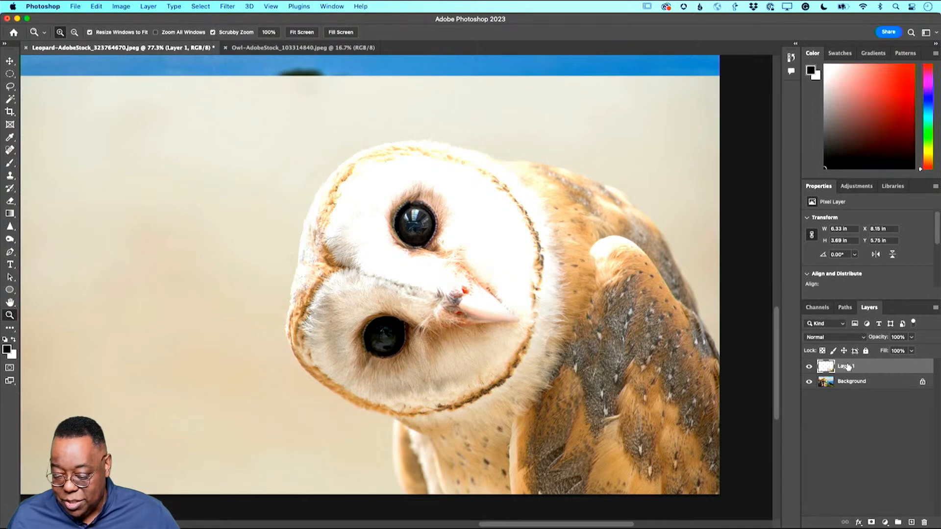
{"action": "double_click", "coordinate": [847, 367]}
{"action": "type", "text": "Owl"}
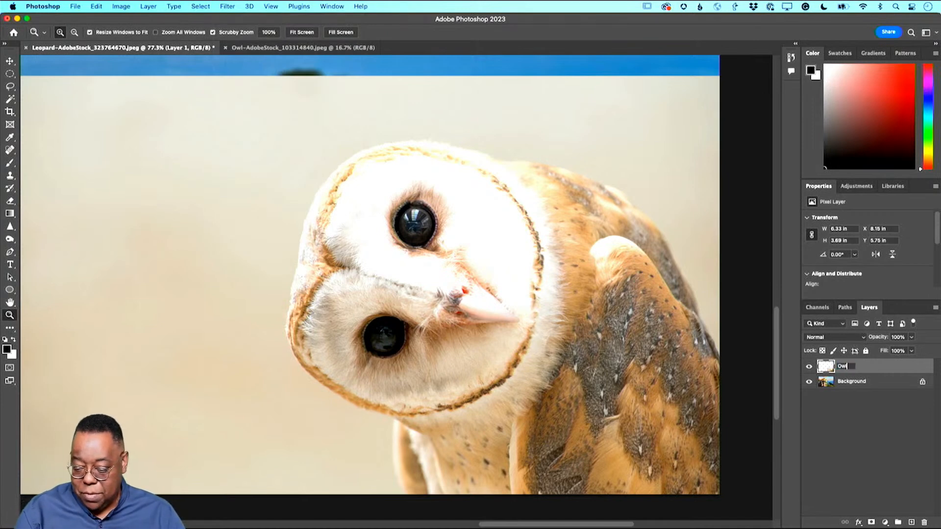
{"action": "key", "text": "Return"}
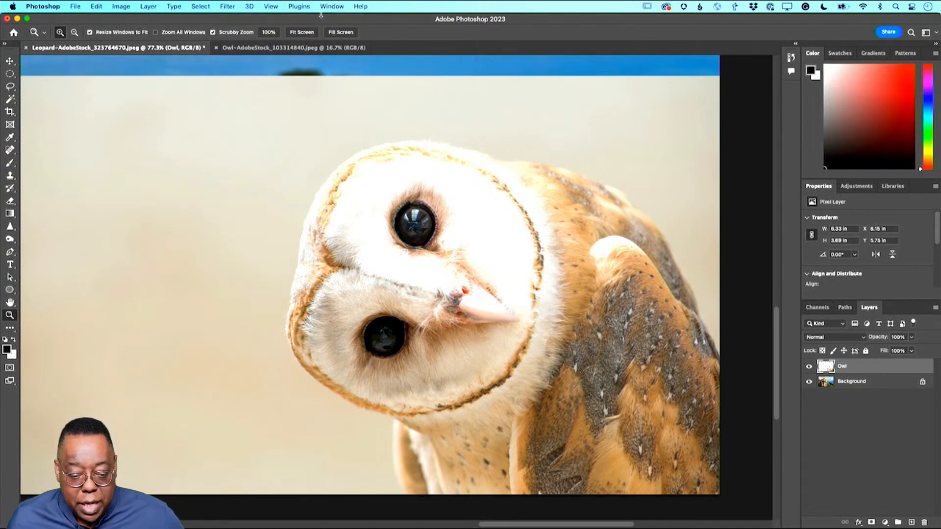
Select the owl with Select Subject and open the selection in the Select and Mask workspace
{"action": "left_click", "coordinate": [201, 6]}
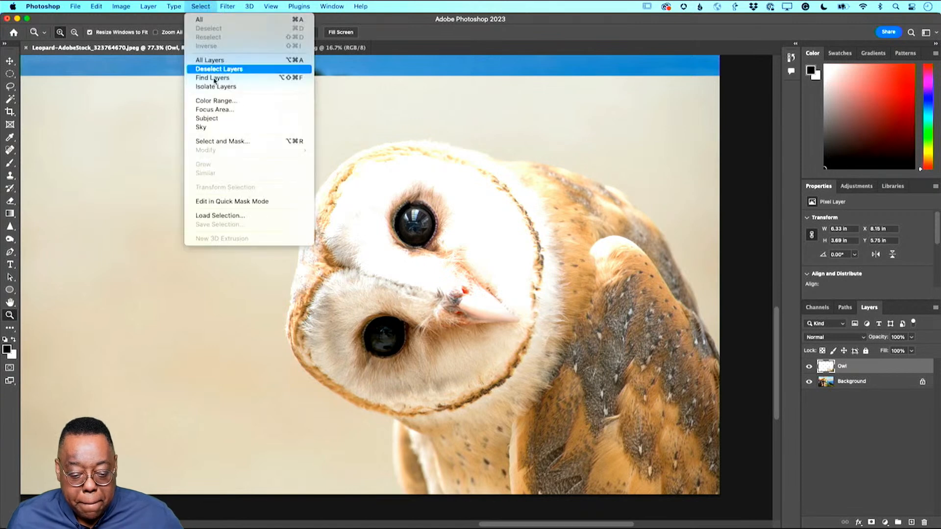
{"action": "left_click", "coordinate": [229, 119]}
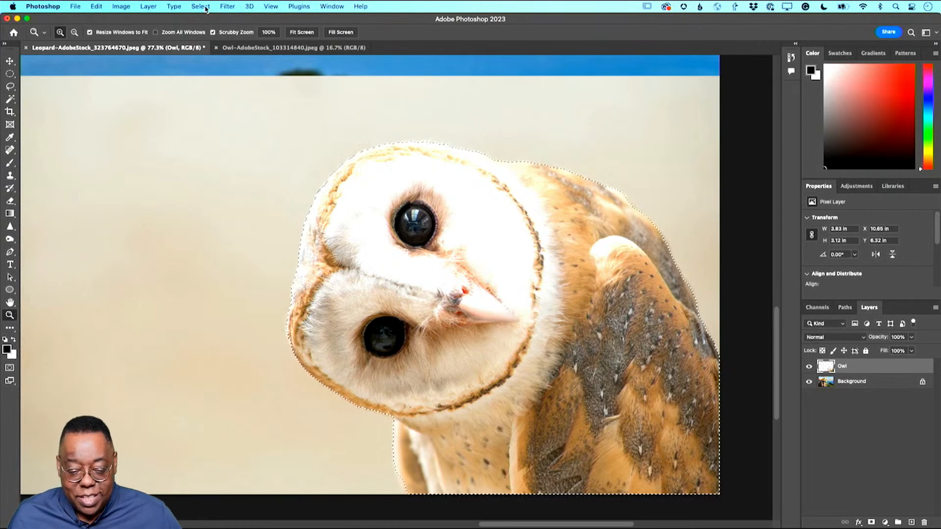
{"action": "left_click", "coordinate": [205, 6]}
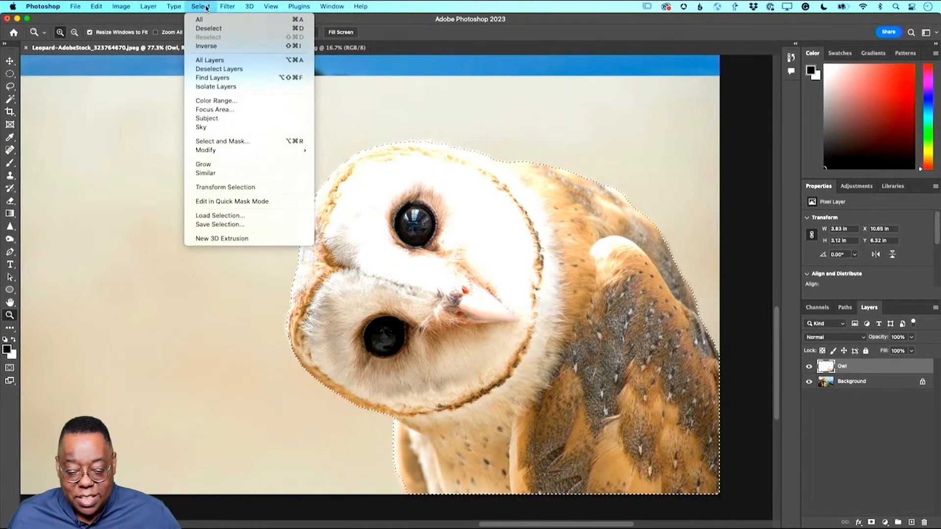
{"action": "left_click", "coordinate": [238, 144]}
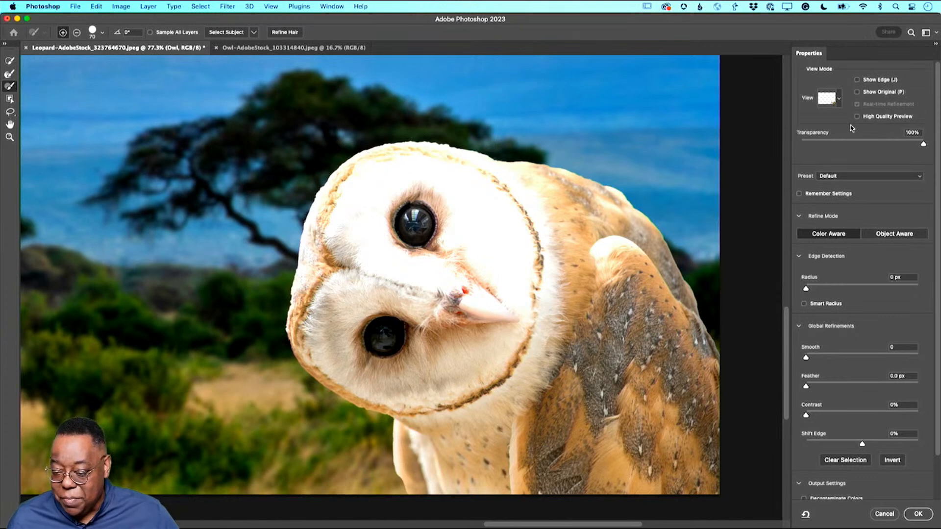
Compare the selection preview in Black & White and On White, and set the view mode to On Layers
{"action": "left_click", "coordinate": [840, 101]}
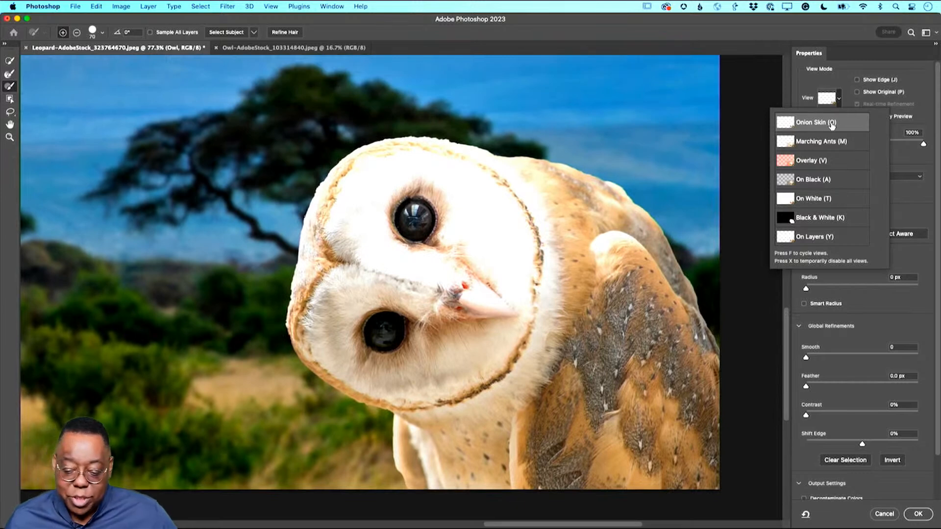
{"action": "left_click", "coordinate": [824, 84]}
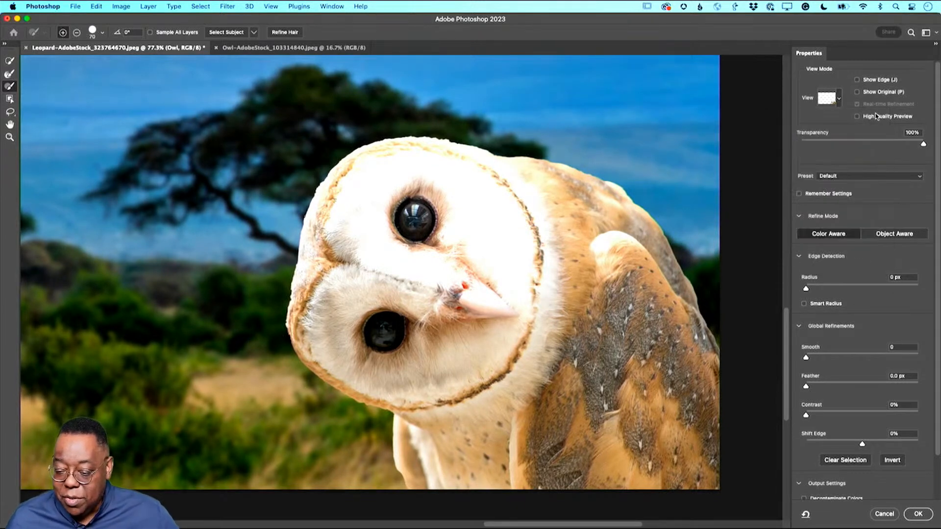
{"action": "mouse_move", "coordinate": [921, 143]}
{"action": "left_mouse_down"}
{"action": "mouse_move", "coordinate": [794, 147]}
{"action": "mouse_move", "coordinate": [928, 146]}
{"action": "left_mouse_up"}
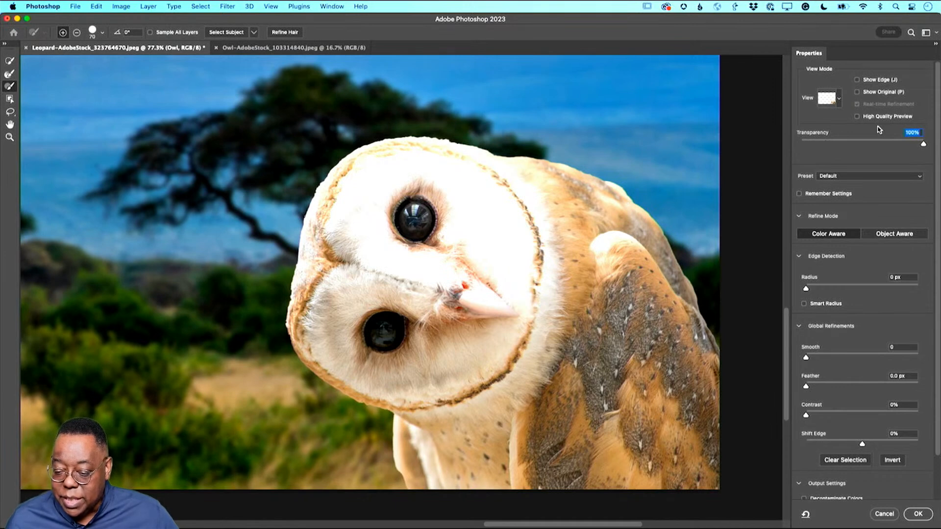
{"action": "left_click", "coordinate": [840, 100]}
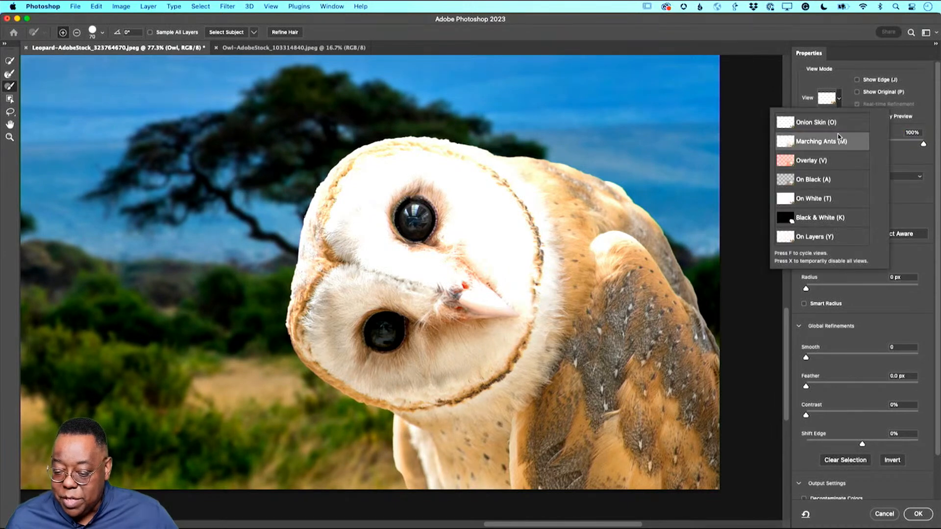
{"action": "left_click", "coordinate": [837, 216]}
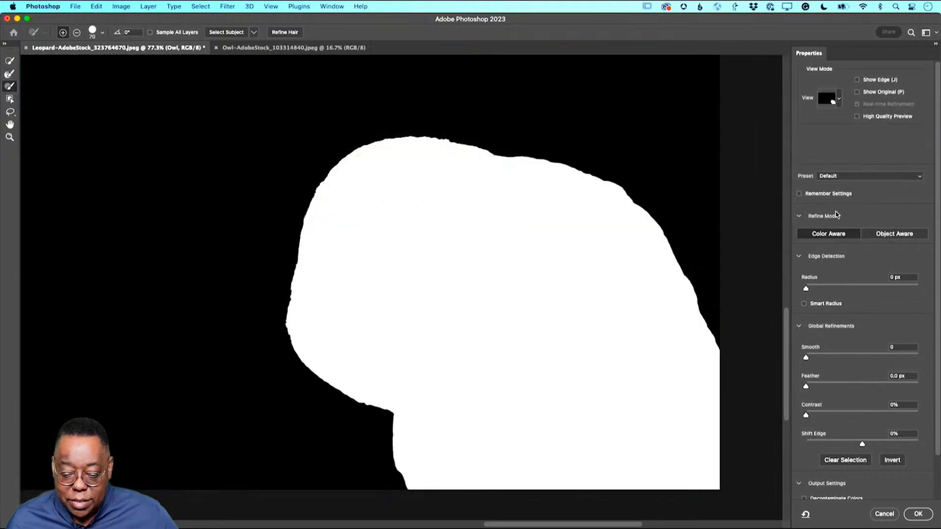
{"action": "left_click", "coordinate": [839, 101]}
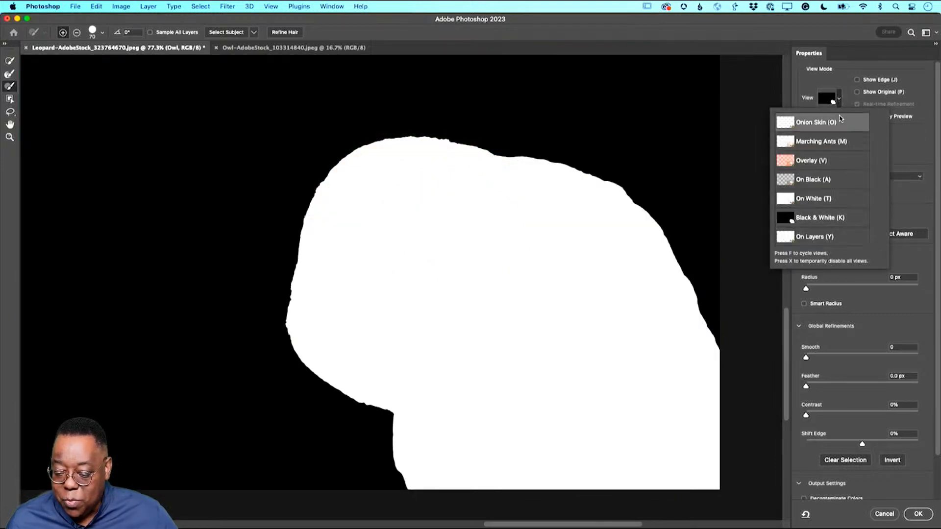
{"action": "left_click", "coordinate": [840, 204]}
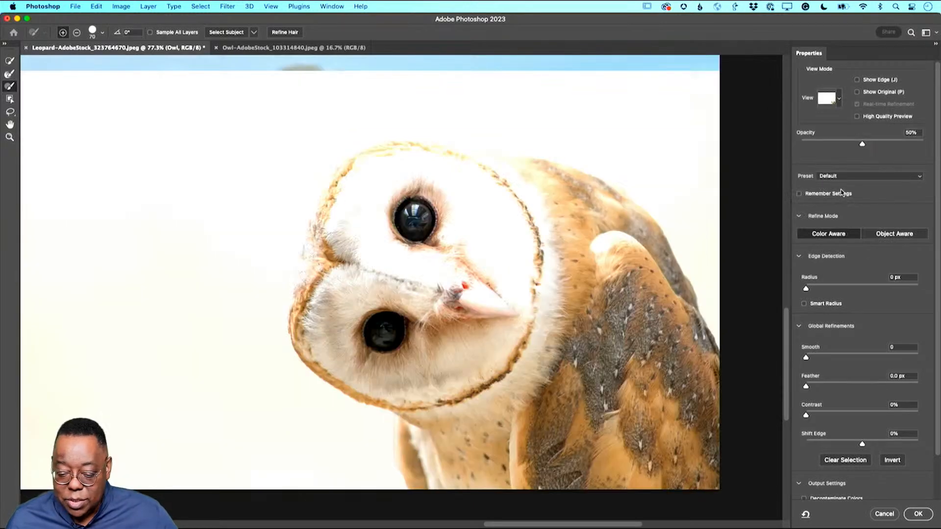
{"action": "left_click", "coordinate": [841, 100]}
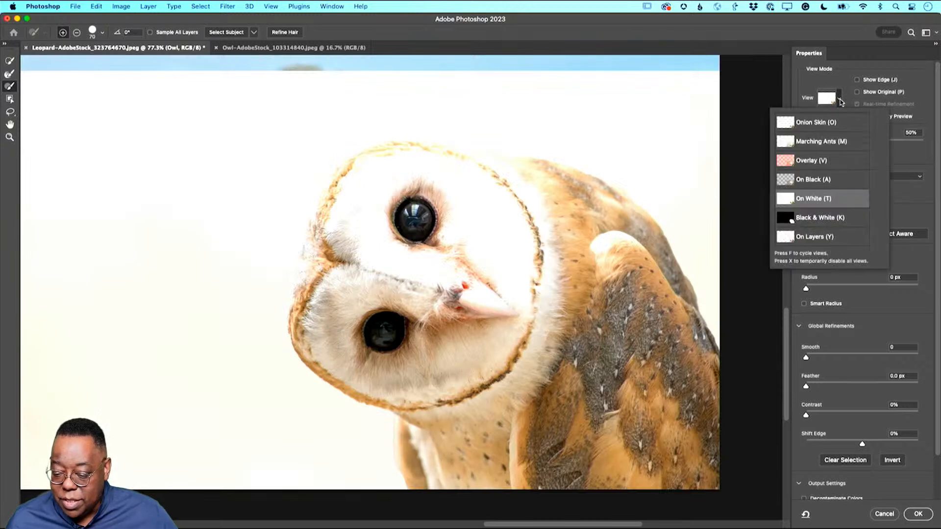
{"action": "left_click", "coordinate": [837, 238]}
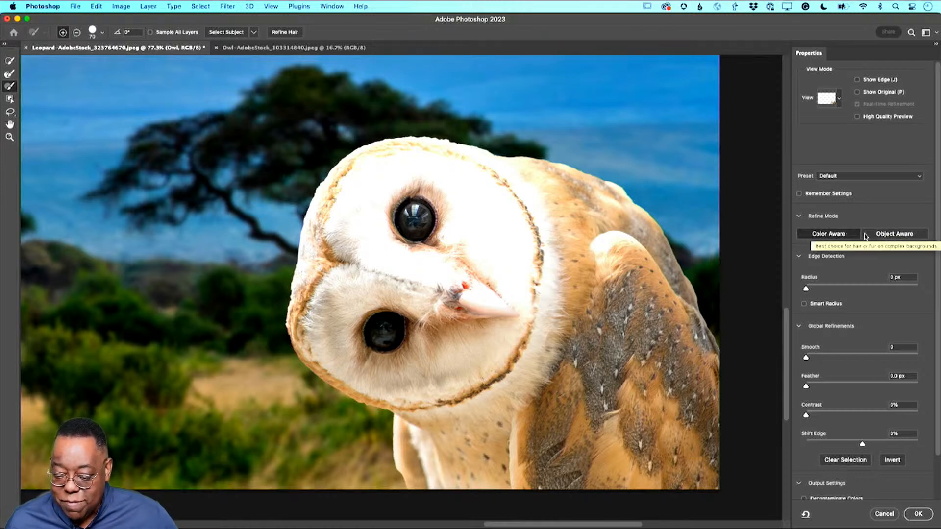
Set the refine mode to Object Aware and try Refine Hair on the owl selection
{"action": "left_click", "coordinate": [829, 236]}
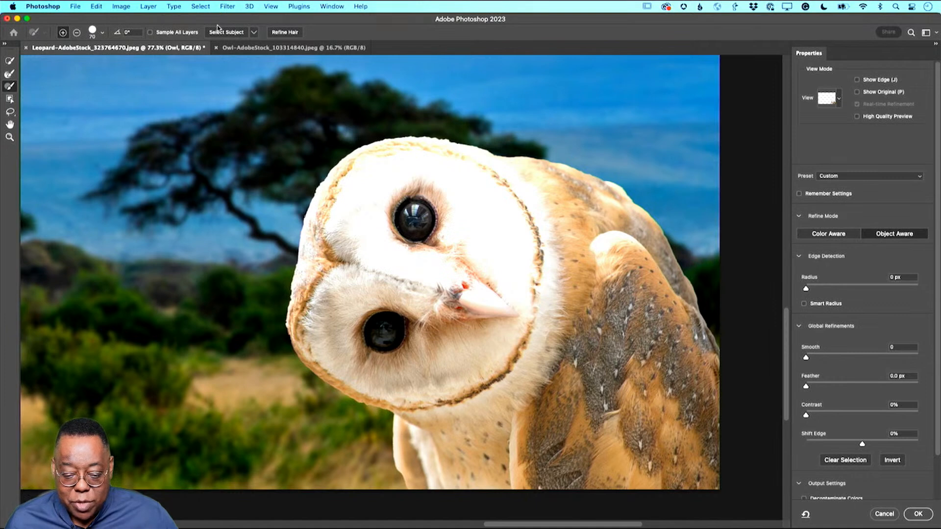
{"action": "left_click", "coordinate": [290, 35]}
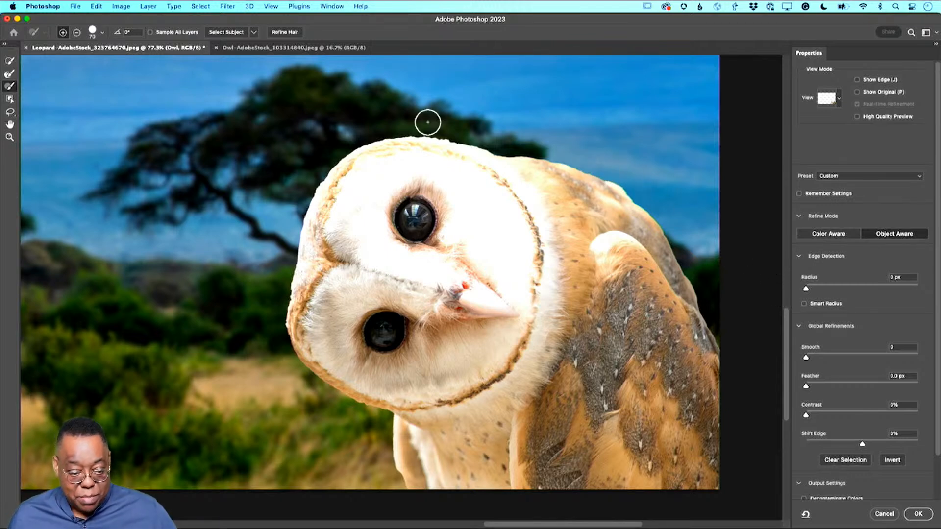
Set the Refine Edge Brush size to 30 and try it along the edge of the owl's upper back
{"action": "left_click", "coordinate": [9, 73]}
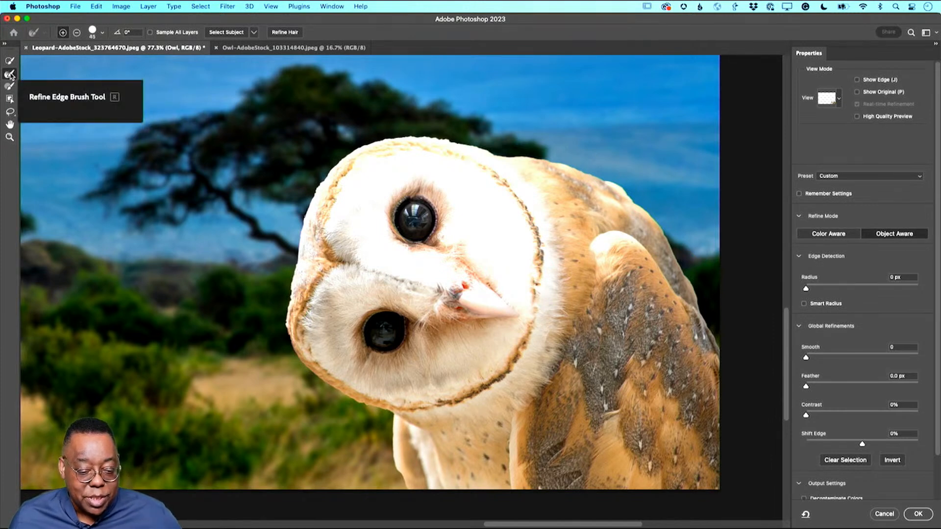
{"action": "key", "text": "bracketleft"}
{"action": "key", "text": "bracketleft"}
{"action": "key", "text": "bracketleft"}
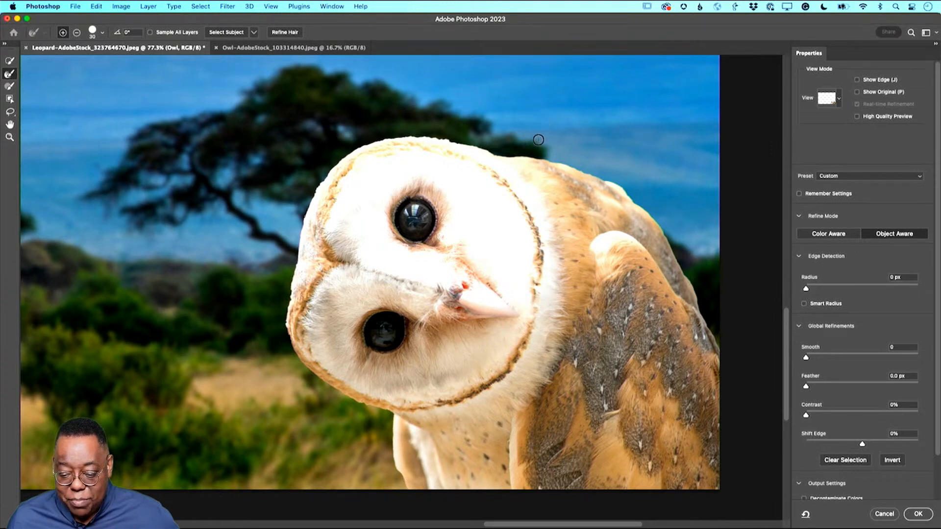
{"action": "left_click_drag", "start_coordinate": [534, 147], "coordinate": [633, 196]}
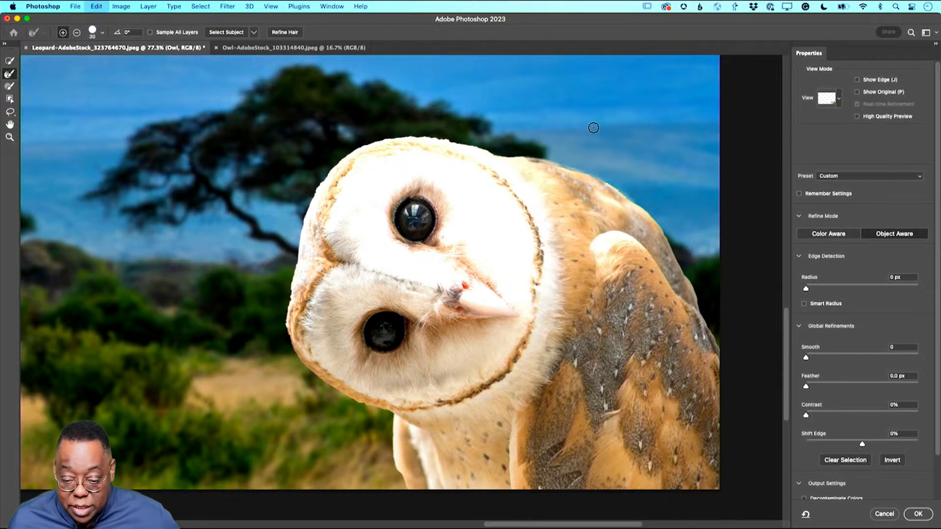
{"action": "left_click_drag", "start_coordinate": [544, 148], "coordinate": [579, 163]}
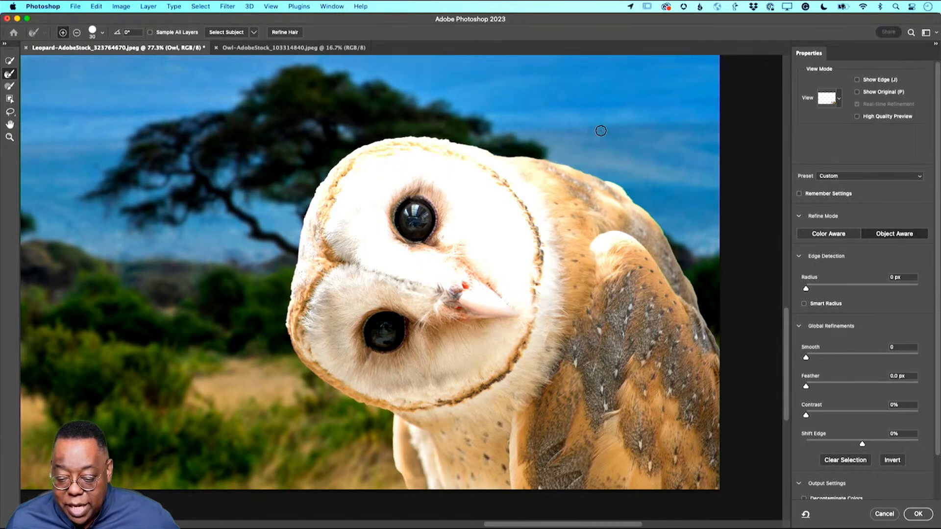
Refine the feathery edge along the crown of the owl's head and down its outer curve with the Refine Edge Brush
{"action": "left_click_drag", "start_coordinate": [450, 135], "coordinate": [411, 131]}
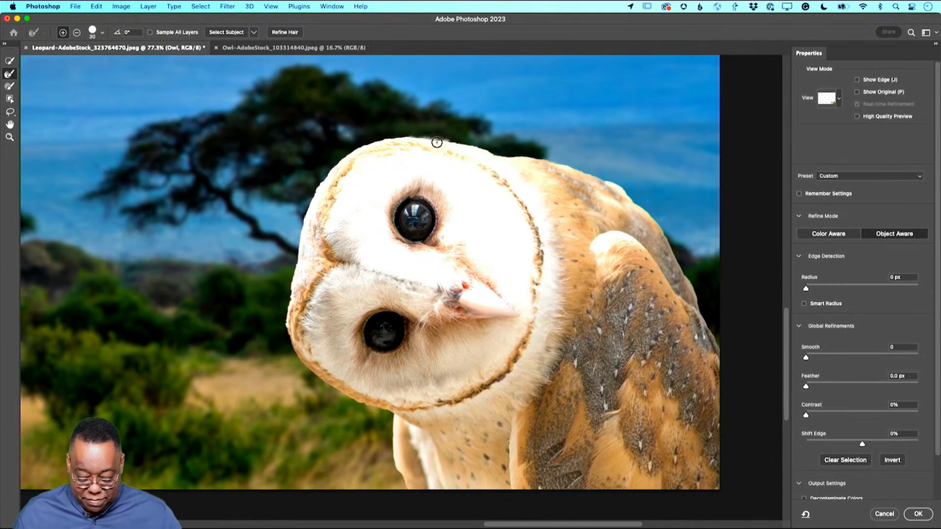
{"action": "key", "text": "super+equal"}
{"action": "key", "text": "super+equal"}
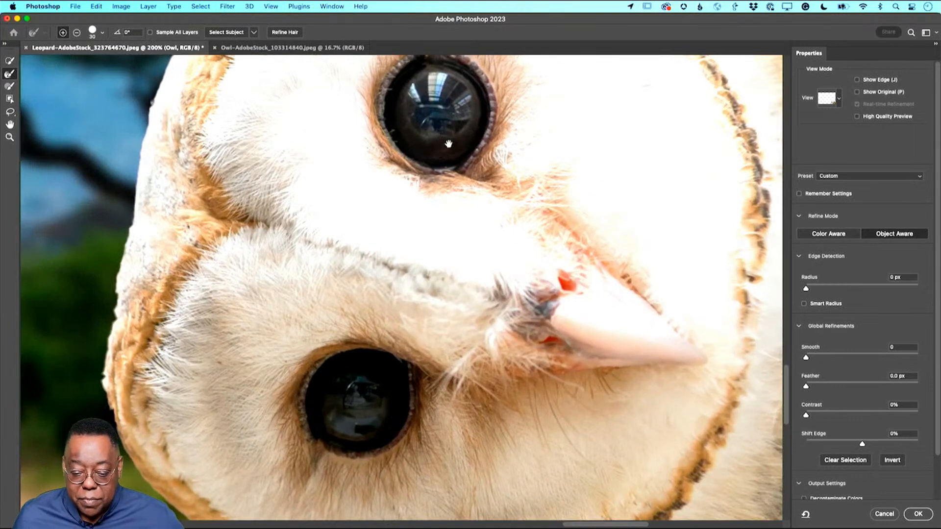
{"action": "left_click_drag", "start_coordinate": [447, 178], "coordinate": [437, 351]}
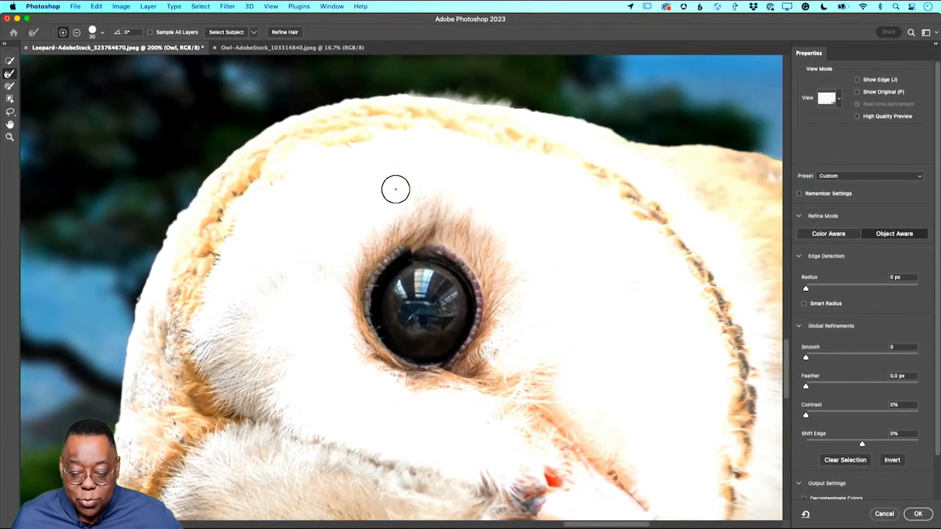
{"action": "mouse_move", "coordinate": [403, 83]}
{"action": "left_mouse_down"}
{"action": "mouse_move", "coordinate": [313, 93]}
{"action": "mouse_move", "coordinate": [253, 121]}
{"action": "mouse_move", "coordinate": [202, 163]}
{"action": "mouse_move", "coordinate": [139, 258]}
{"action": "left_mouse_up"}
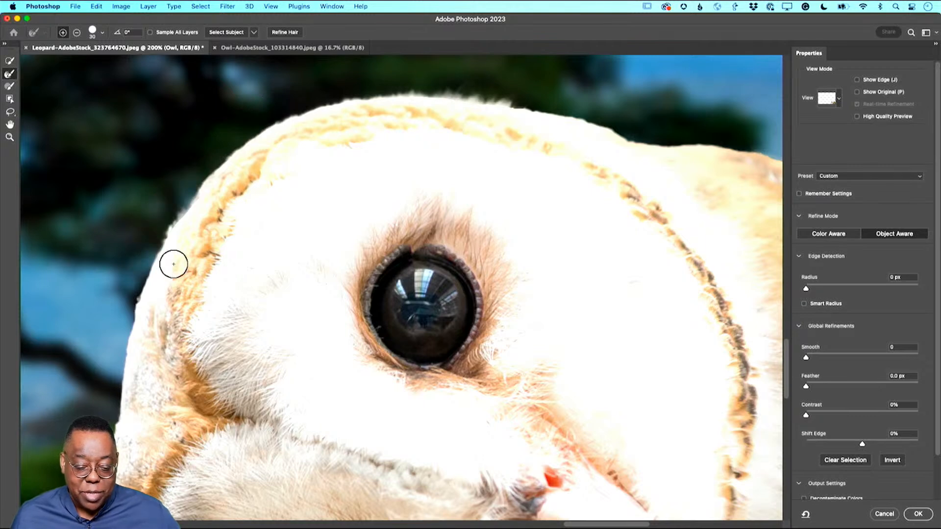
Reduce the Refine Edge Brush size to 20 and refine the outer edge of the owl's face beside both eyes
{"action": "left_click_drag", "start_coordinate": [173, 292], "coordinate": [325, 183]}
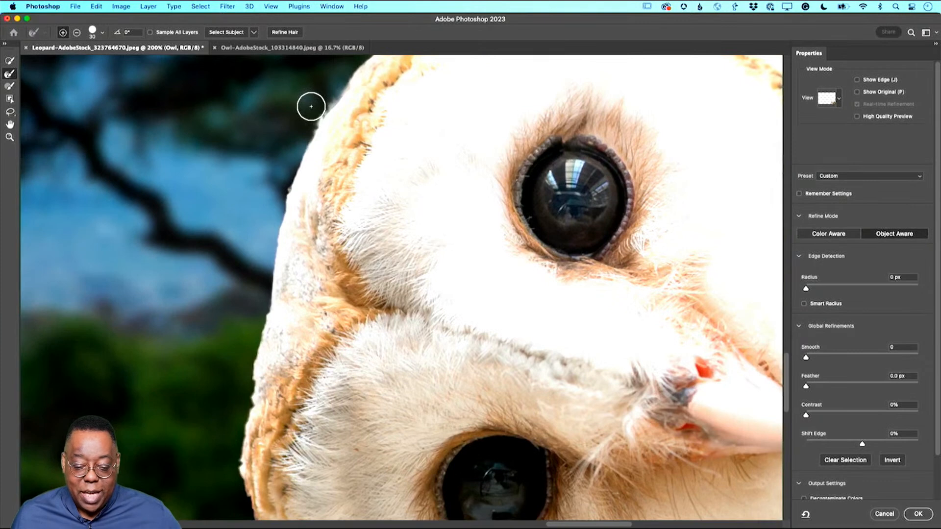
{"action": "key", "text": "bracketleft"}
{"action": "left_click_drag", "start_coordinate": [313, 110], "coordinate": [274, 230]}
{"action": "mouse_move", "coordinate": [260, 296]}
{"action": "left_mouse_down"}
{"action": "mouse_move", "coordinate": [257, 326]}
{"action": "mouse_move", "coordinate": [279, 212]}
{"action": "left_mouse_up"}
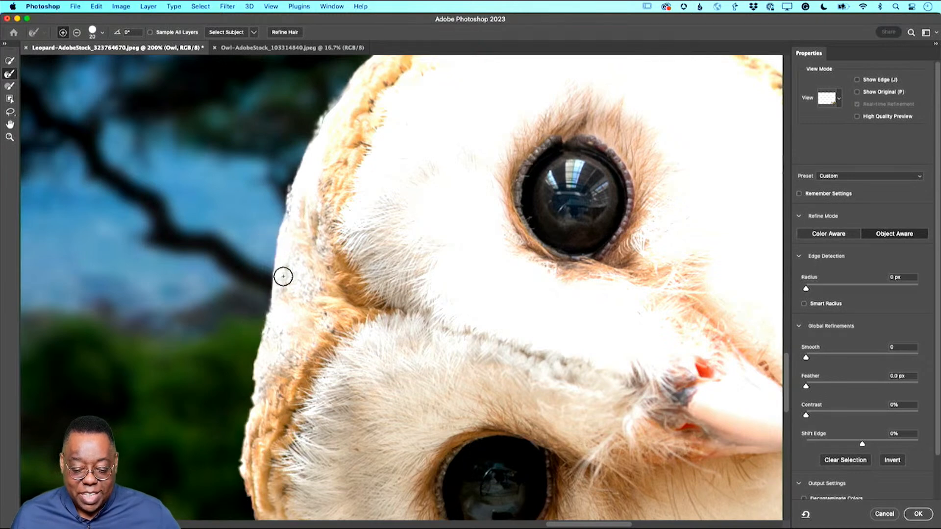
{"action": "mouse_move", "coordinate": [242, 403]}
{"action": "left_mouse_down"}
{"action": "mouse_move", "coordinate": [245, 363]}
{"action": "mouse_move", "coordinate": [242, 400]}
{"action": "mouse_move", "coordinate": [299, 319]}
{"action": "mouse_move", "coordinate": [301, 286]}
{"action": "mouse_move", "coordinate": [273, 288]}
{"action": "mouse_move", "coordinate": [263, 320]}
{"action": "mouse_move", "coordinate": [276, 389]}
{"action": "left_mouse_up"}
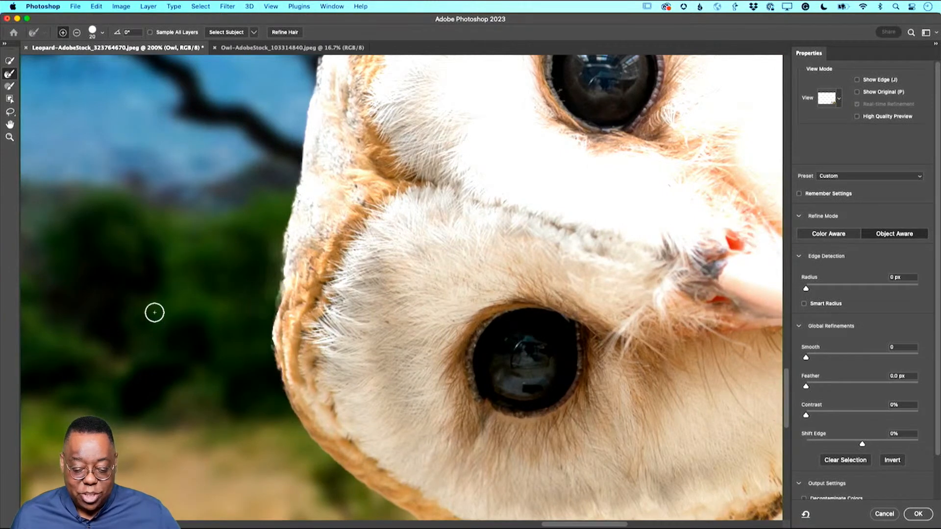
Refine the hard edge on top of the owl's head, from the crown to where it meets the back
{"action": "left_click_drag", "start_coordinate": [338, 268], "coordinate": [6, 395]}
{"action": "left_click_drag", "start_coordinate": [135, 367], "coordinate": [99, 504]}
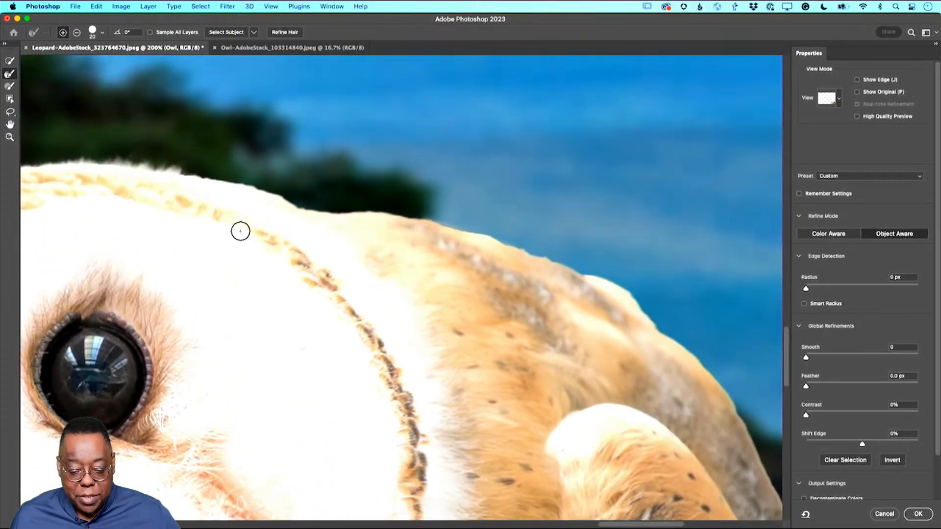
{"action": "left_click_drag", "start_coordinate": [182, 167], "coordinate": [291, 205]}
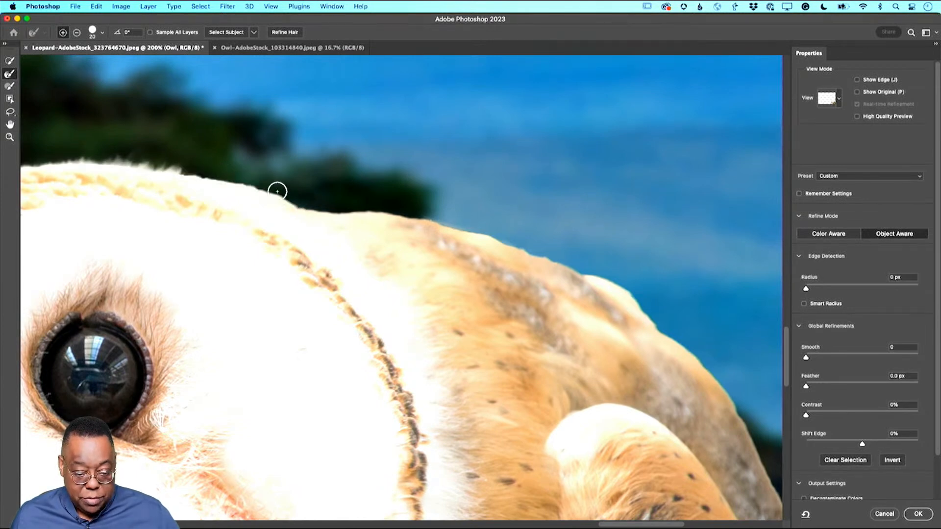
{"action": "left_click_drag", "start_coordinate": [194, 170], "coordinate": [301, 195]}
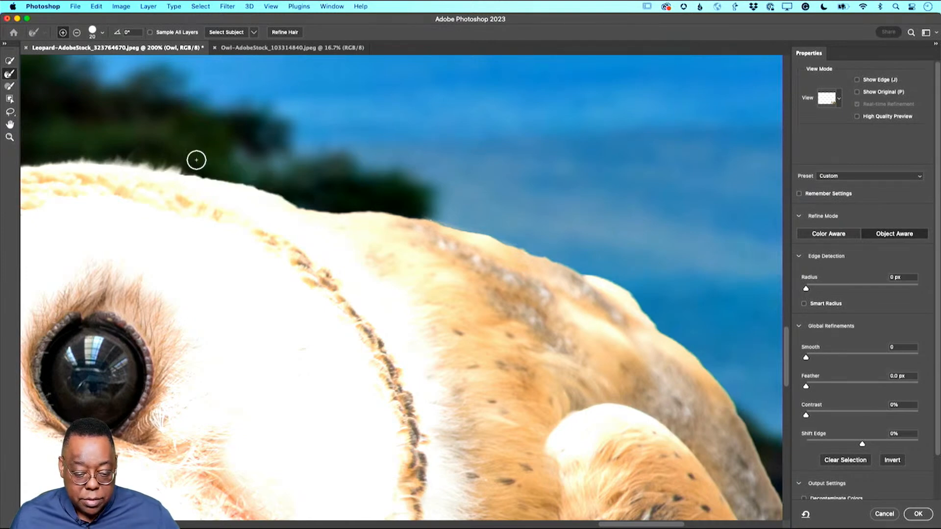
{"action": "left_click_drag", "start_coordinate": [187, 162], "coordinate": [286, 189]}
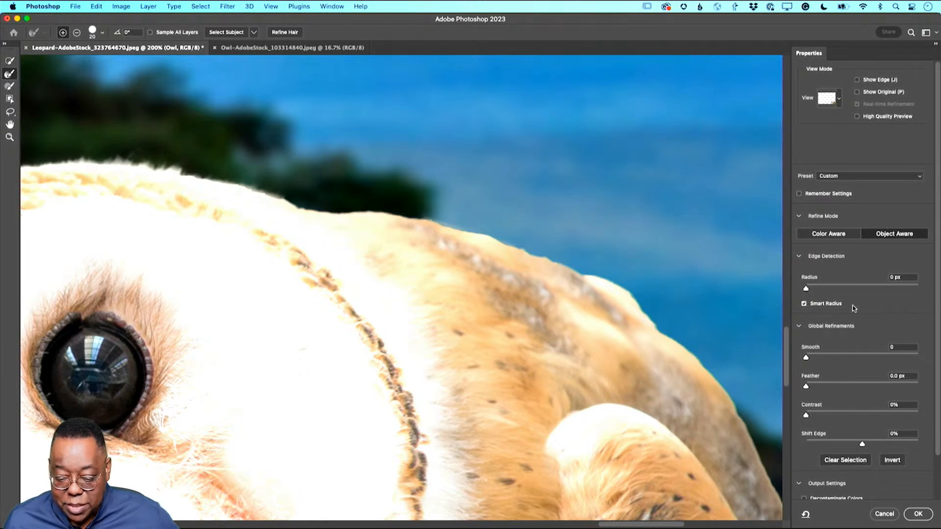
Enable Smart Radius with an edge detection radius of 6 px and turn on Decontaminate Colors at 100%
{"action": "left_click_drag", "start_coordinate": [807, 289], "coordinate": [827, 290]}
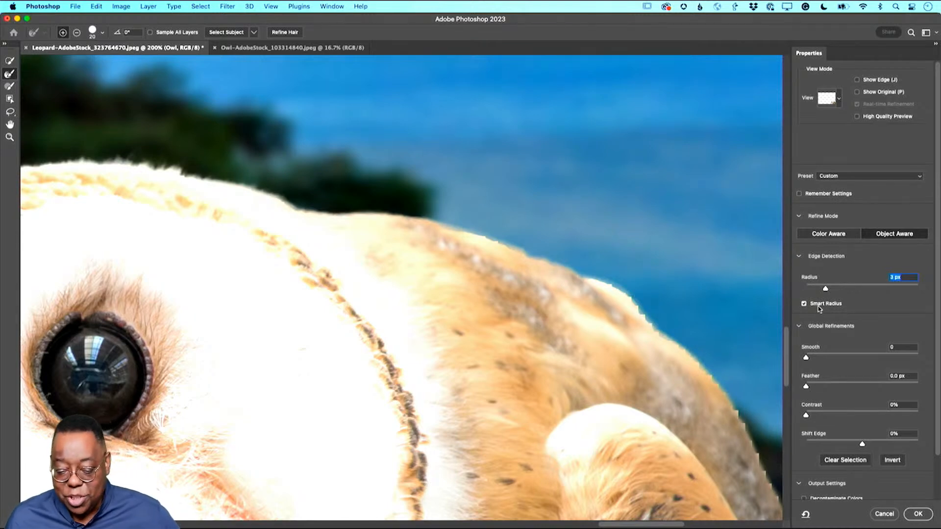
{"action": "mouse_move", "coordinate": [825, 290]}
{"action": "left_mouse_down"}
{"action": "mouse_move", "coordinate": [872, 290]}
{"action": "mouse_move", "coordinate": [832, 294]}
{"action": "left_mouse_up"}
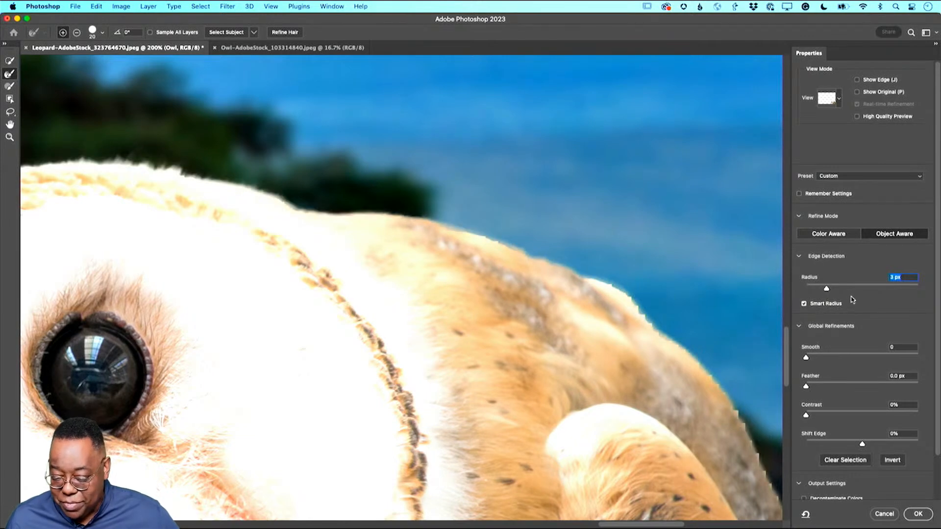
{"action": "left_click_drag", "start_coordinate": [827, 290], "coordinate": [843, 293]}
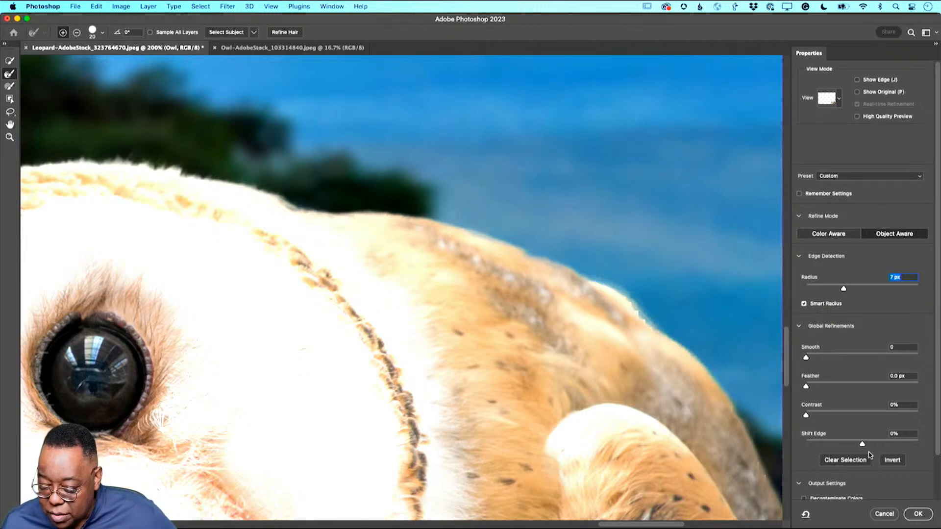
{"action": "scroll", "coordinate": [878, 452], "scroll_direction": "down", "scroll_amount": 2}
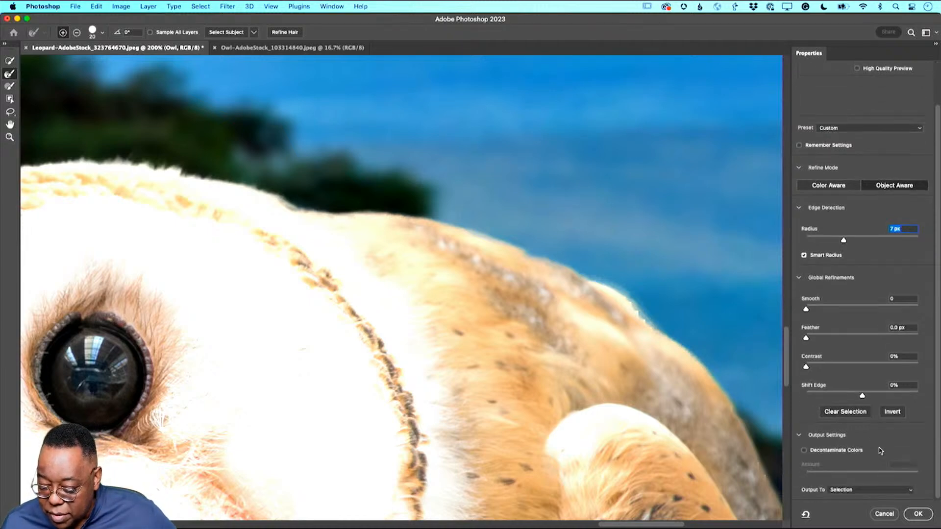
{"action": "left_click", "coordinate": [835, 450]}
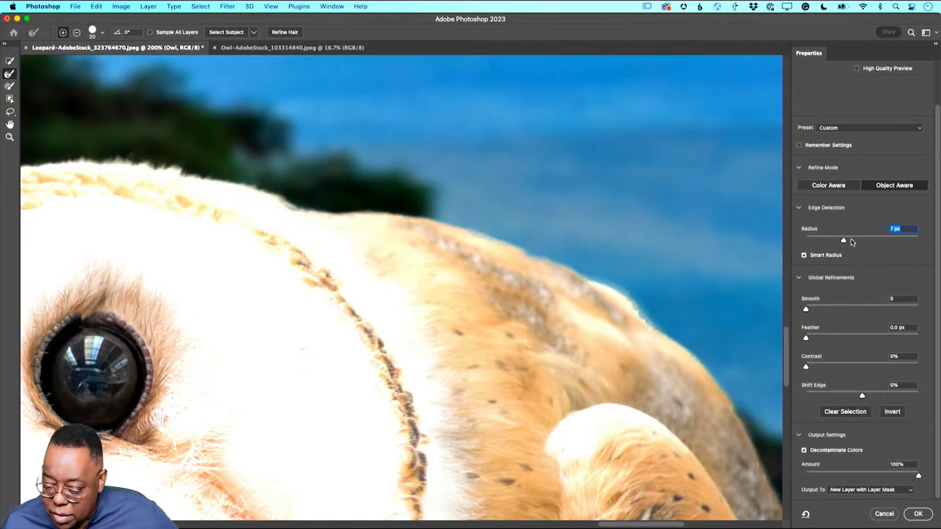
{"action": "mouse_move", "coordinate": [843, 243]}
{"action": "left_mouse_down"}
{"action": "mouse_move", "coordinate": [804, 246]}
{"action": "mouse_move", "coordinate": [840, 243]}
{"action": "left_mouse_up"}
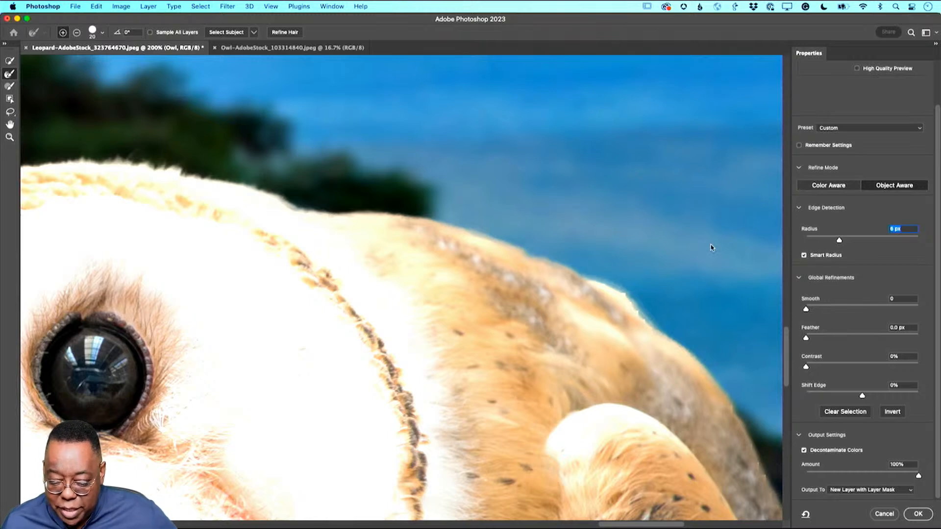
Brush the owl's upper back edge and feather the selection 2.9 px, outputting it to a new layer with a layer mask
{"action": "mouse_move", "coordinate": [506, 231]}
{"action": "left_mouse_down"}
{"action": "mouse_move", "coordinate": [548, 249]}
{"action": "mouse_move", "coordinate": [435, 212]}
{"action": "left_mouse_up"}
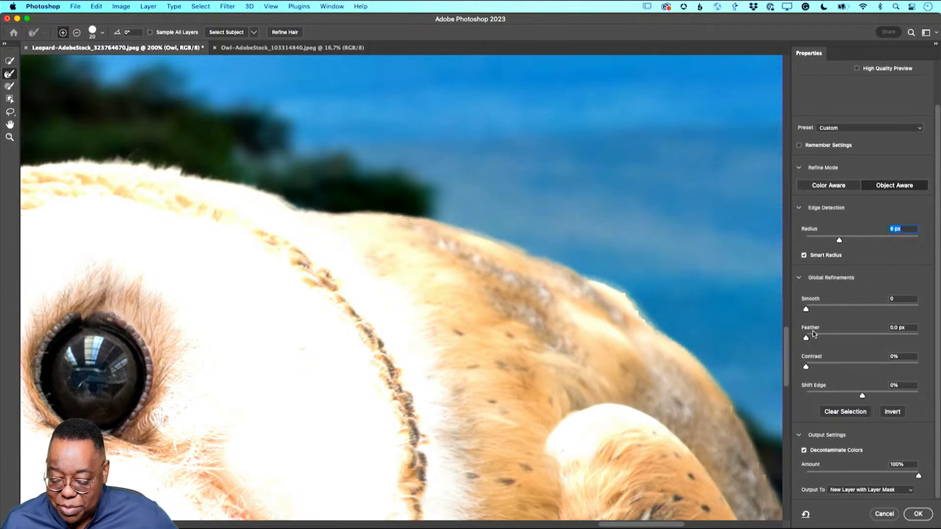
{"action": "left_click_drag", "start_coordinate": [808, 340], "coordinate": [824, 339]}
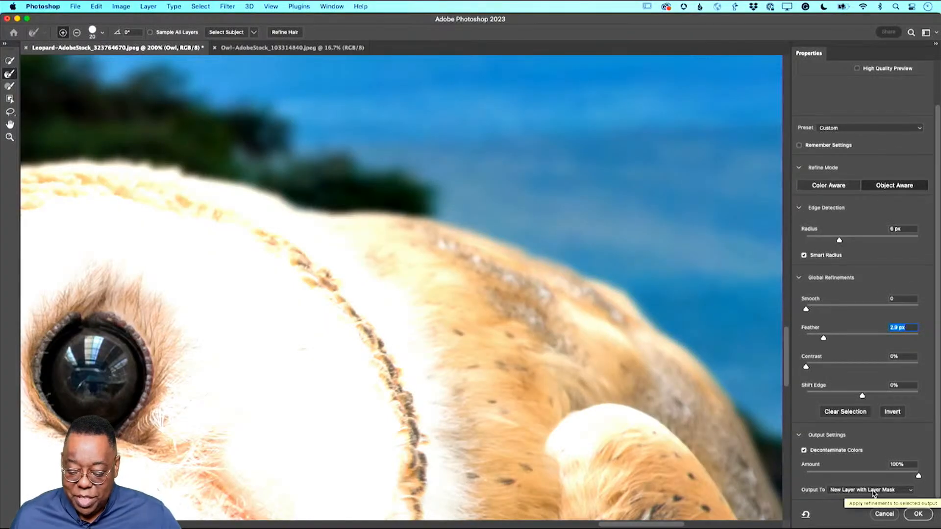
{"action": "left_click", "coordinate": [913, 514]}
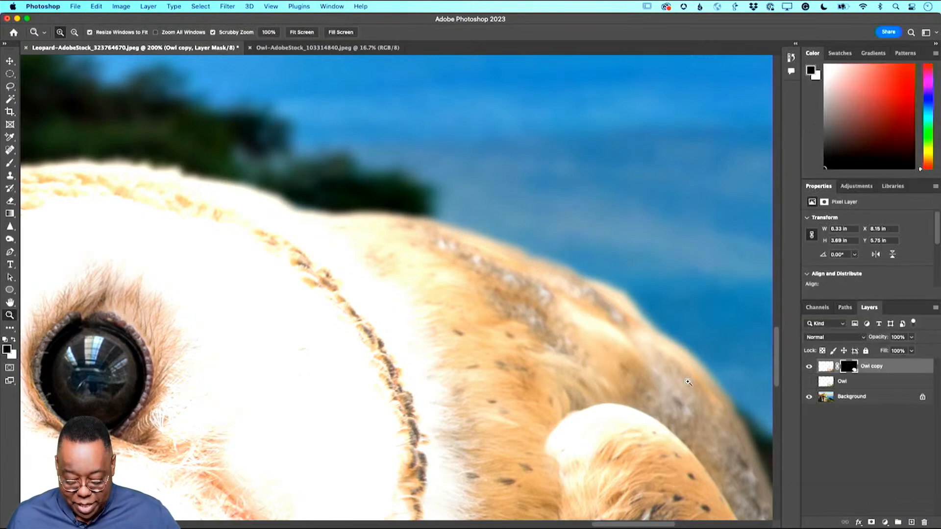
Target the Owl copy layer's image instead of its mask and activate Free Transform on it
{"action": "key", "text": "super+0"}
{"action": "key", "text": "super+minus"}
{"action": "key", "text": "super+minus"}
{"action": "key", "text": "super+minus"}
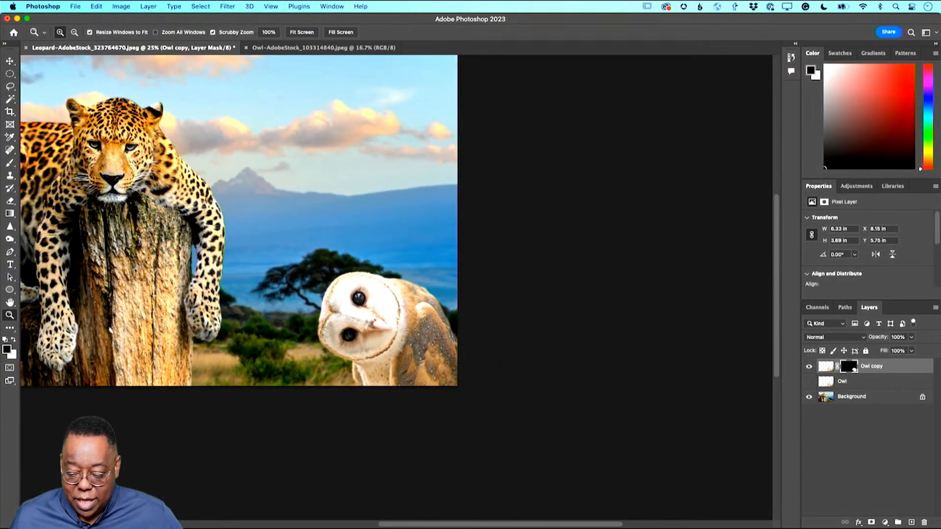
{"action": "left_click", "coordinate": [830, 370]}
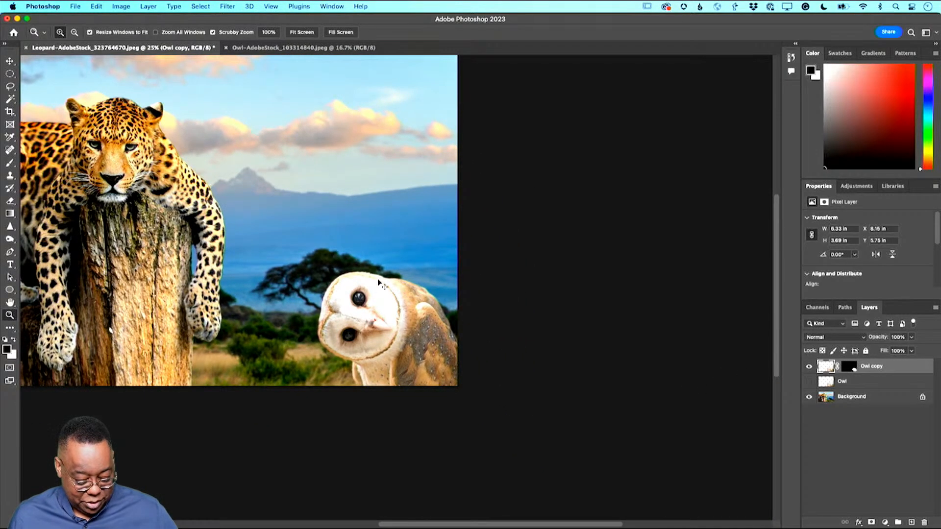
{"action": "key", "text": "super+t"}
Try scaling the owl down to about 71% and up to about 222%, anchored in the photo's lower-right corner
{"action": "left_click_drag", "start_coordinate": [224, 250], "coordinate": [292, 290]}
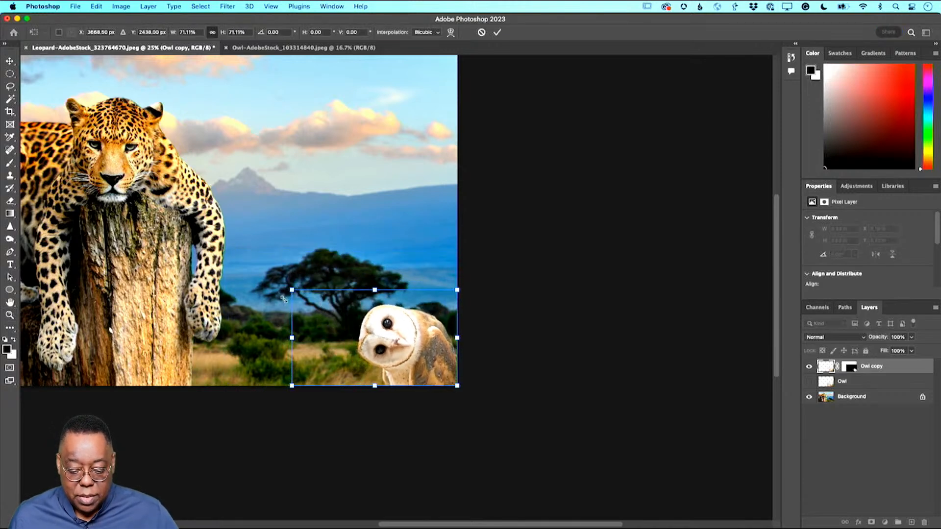
{"action": "mouse_move", "coordinate": [402, 357]}
{"action": "left_mouse_down"}
{"action": "mouse_move", "coordinate": [341, 320]}
{"action": "mouse_move", "coordinate": [409, 360]}
{"action": "left_mouse_up"}
{"action": "left_click_drag", "start_coordinate": [294, 291], "coordinate": [49, 84]}
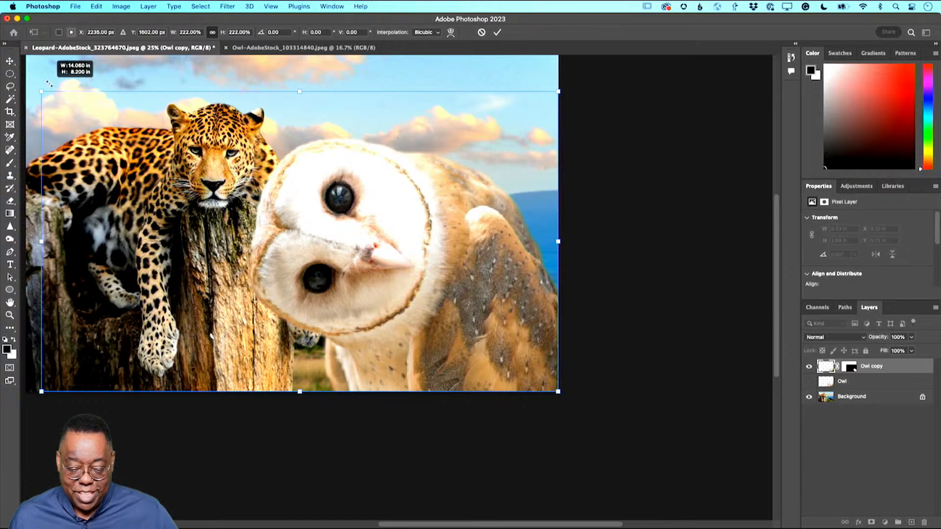
Scale the owl to about 97% in the photo's lower-right corner and apply the transformation
{"action": "left_click_drag", "start_coordinate": [49, 83], "coordinate": [330, 271]}
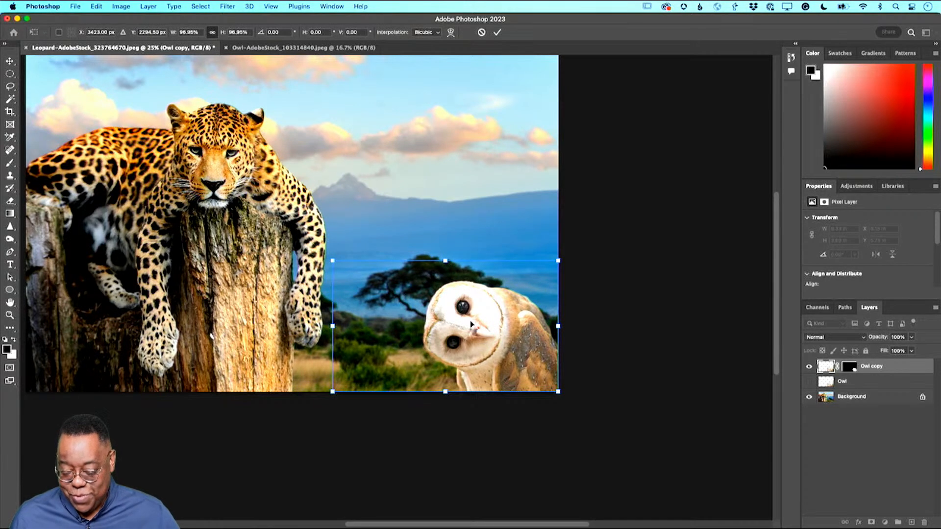
{"action": "mouse_move", "coordinate": [472, 328]}
{"action": "left_mouse_down"}
{"action": "mouse_move", "coordinate": [221, 309]}
{"action": "mouse_move", "coordinate": [211, 331]}
{"action": "mouse_move", "coordinate": [487, 349]}
{"action": "mouse_move", "coordinate": [471, 345]}
{"action": "mouse_move", "coordinate": [471, 328]}
{"action": "left_mouse_up"}
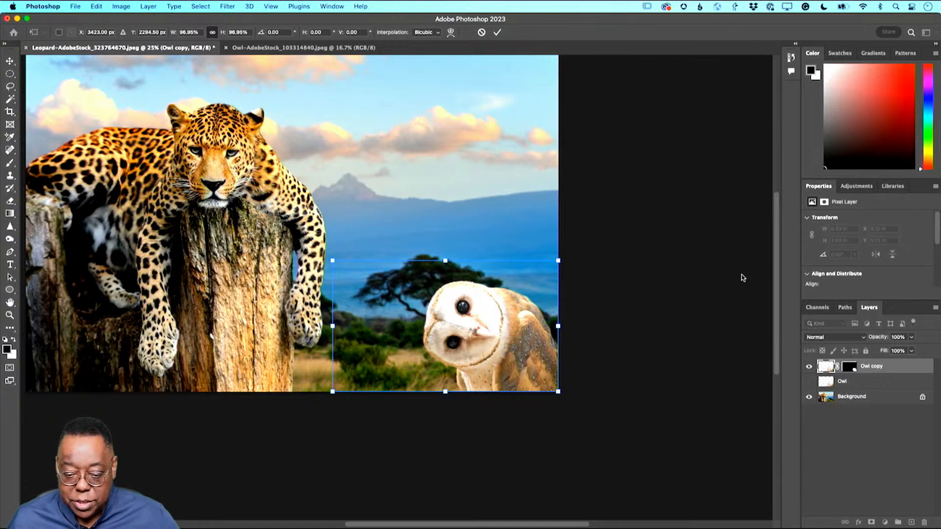
{"action": "scroll", "coordinate": [735, 275], "scroll_direction": "left", "scroll_amount": 5}
{"action": "scroll", "coordinate": [736, 275], "scroll_direction": "up", "scroll_amount": 2}
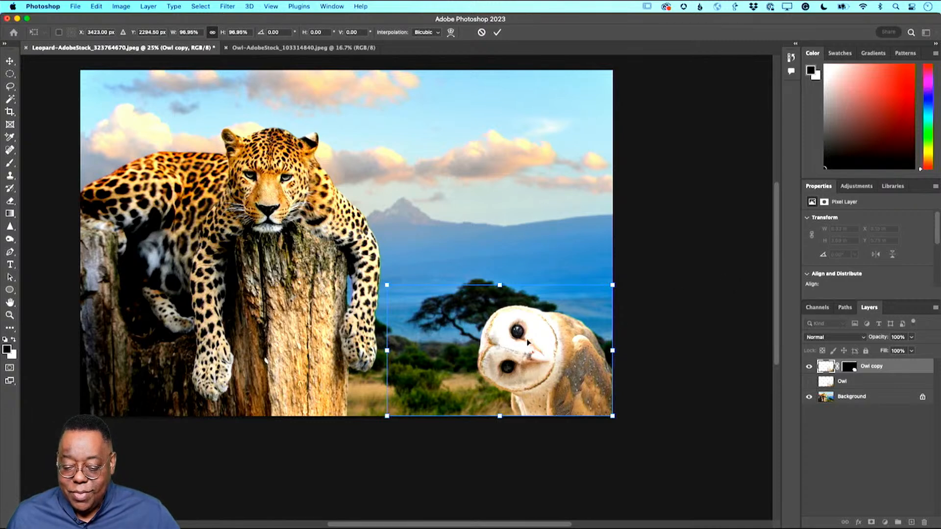
{"action": "key", "text": "Return"}
{"action": "key", "text": "z"}
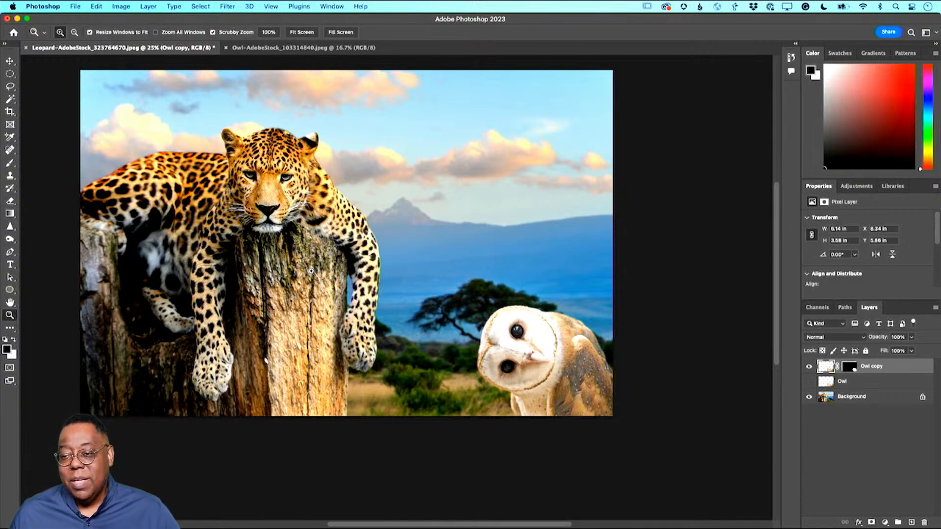
{"action": "left_click", "coordinate": [123, 7]}
{"action": "mouse_move", "coordinate": [128, 36]}
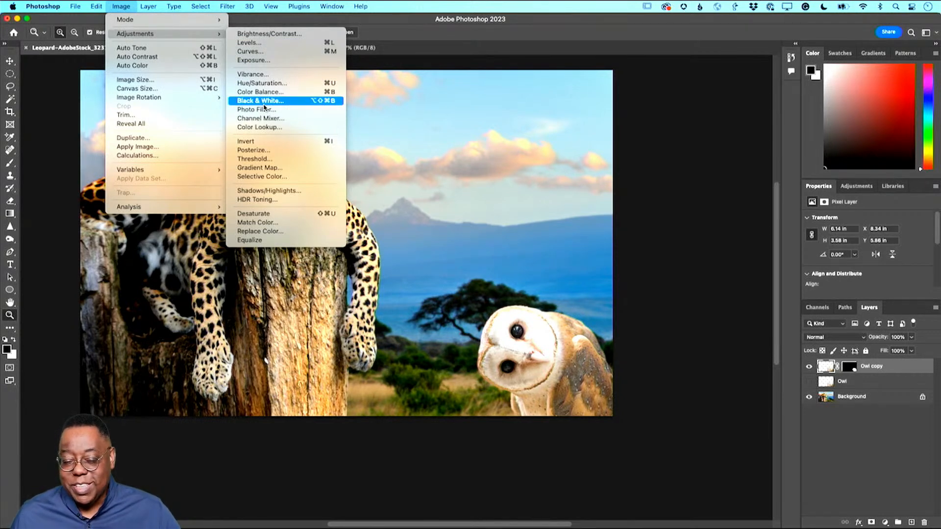
{"action": "left_click", "coordinate": [254, 51]}
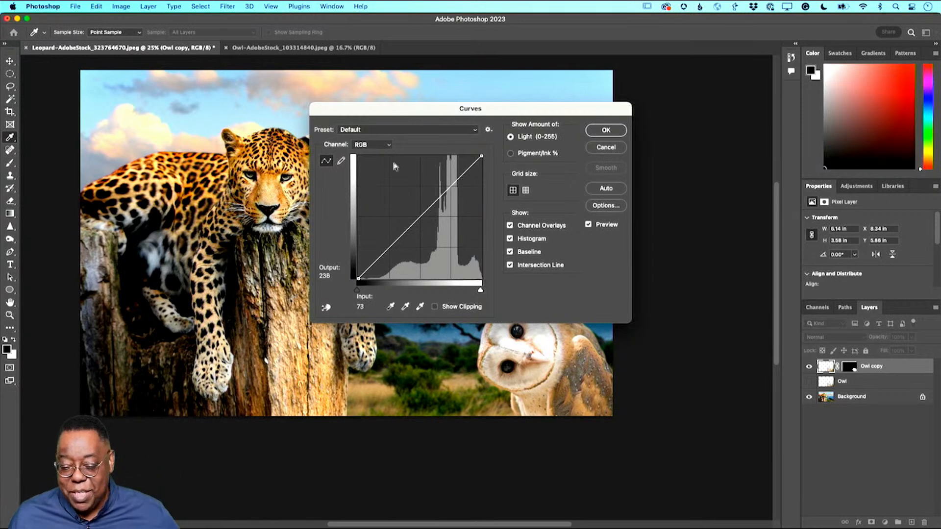
{"action": "left_click", "coordinate": [600, 149]}
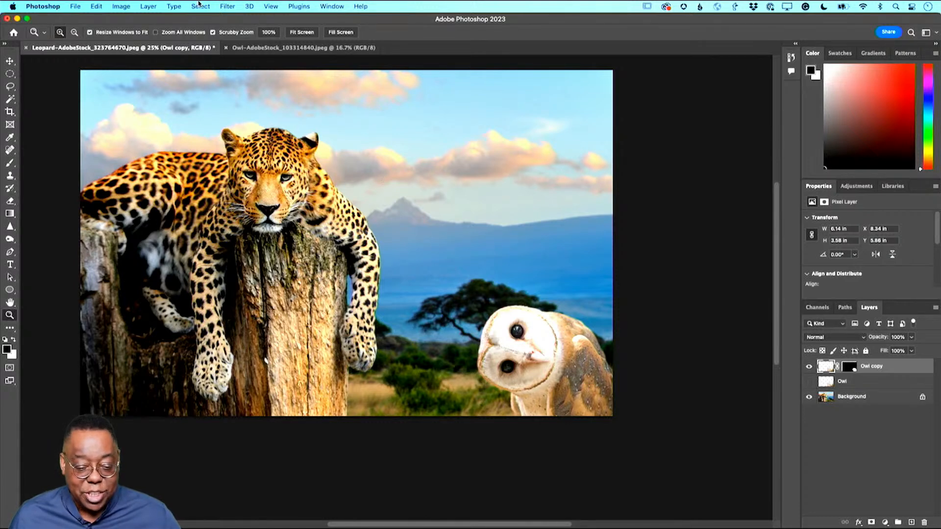
Convert the Owl copy layer to a smart object for smart filters
{"action": "left_click", "coordinate": [228, 7]}
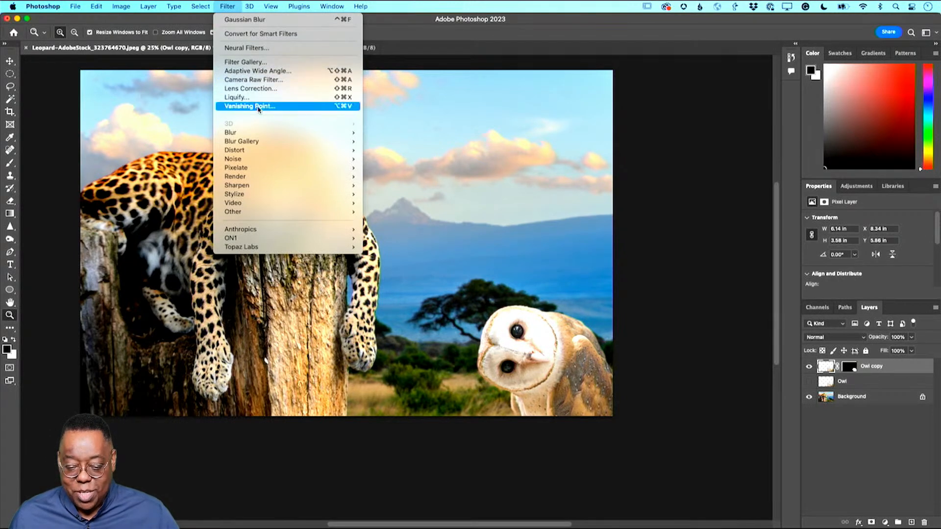
{"action": "left_click", "coordinate": [256, 34]}
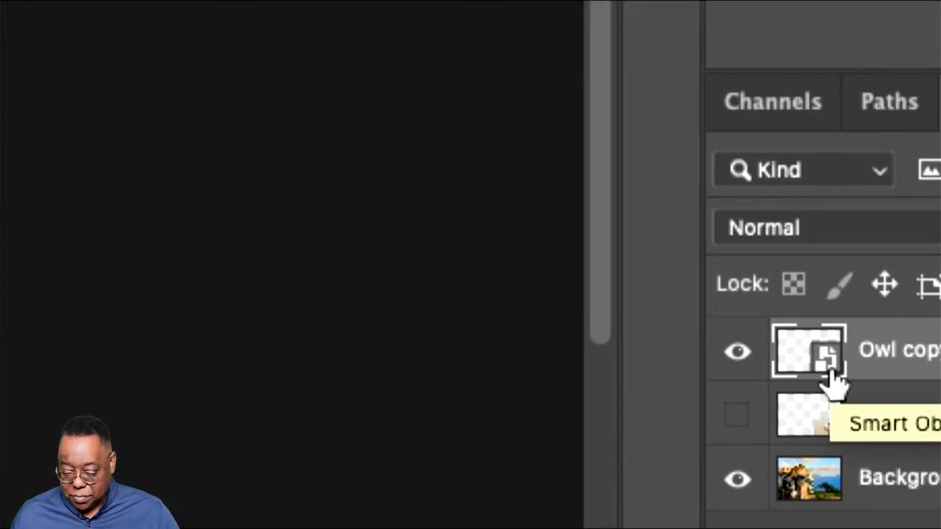
{"action": "left_click_drag", "start_coordinate": [826, 363], "coordinate": [822, 364]}
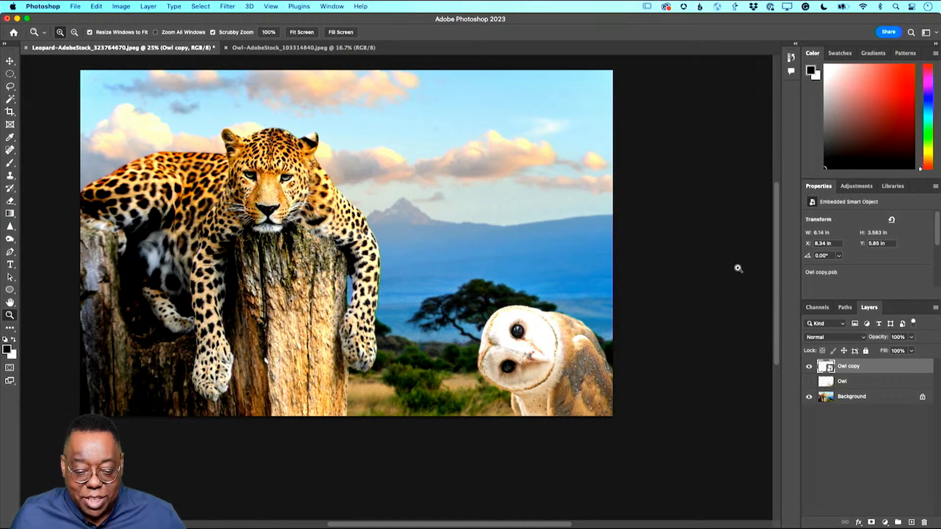
Apply the Camera Raw Filter to the Owl copy layer with Temperature +13 and Exposure -1.10
{"action": "left_click", "coordinate": [227, 5]}
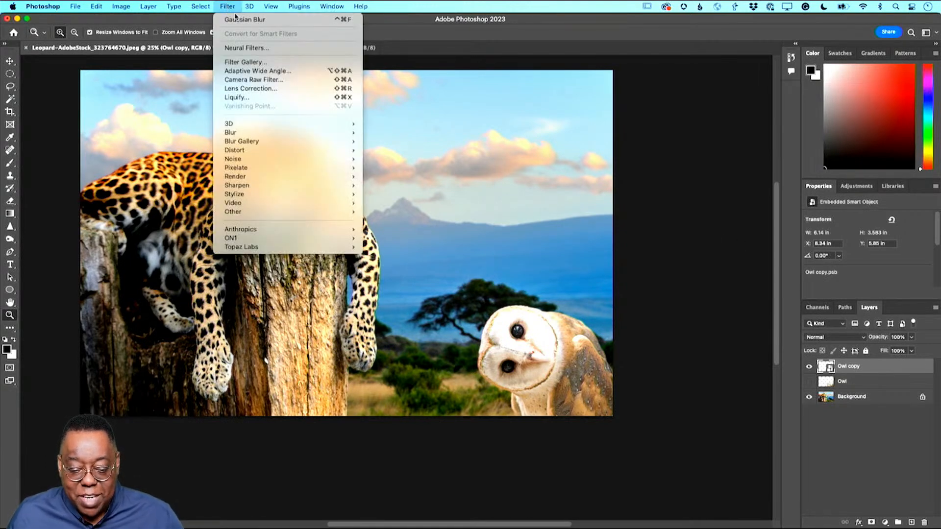
{"action": "left_click", "coordinate": [255, 86]}
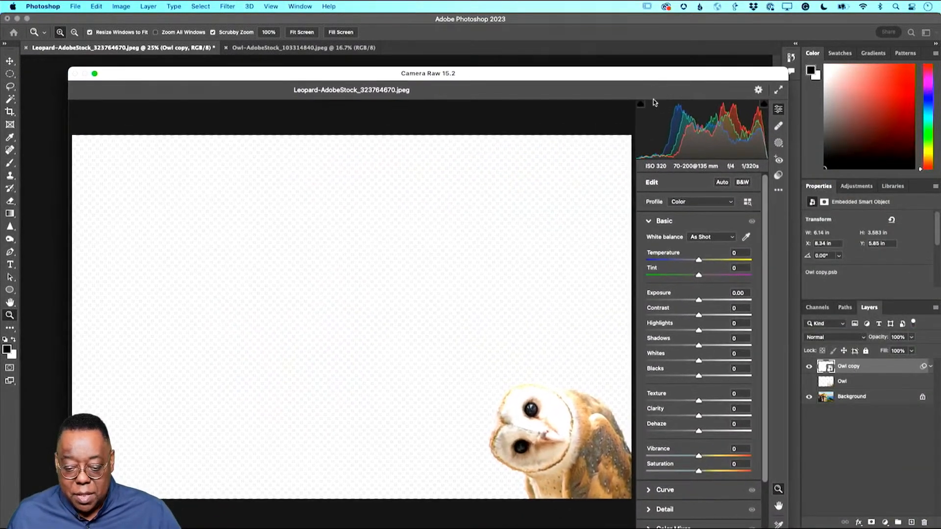
{"action": "left_click_drag", "start_coordinate": [638, 80], "coordinate": [753, 73]}
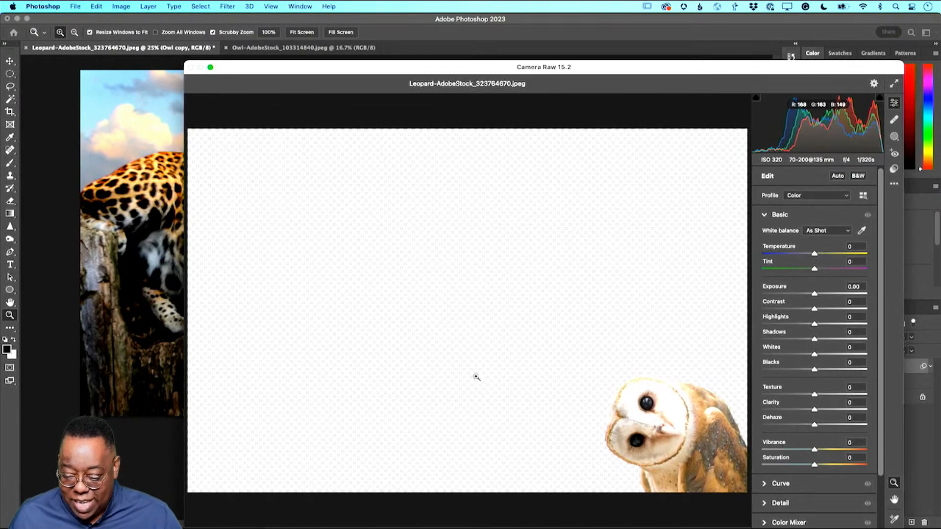
{"action": "left_click_drag", "start_coordinate": [683, 69], "coordinate": [678, 24]}
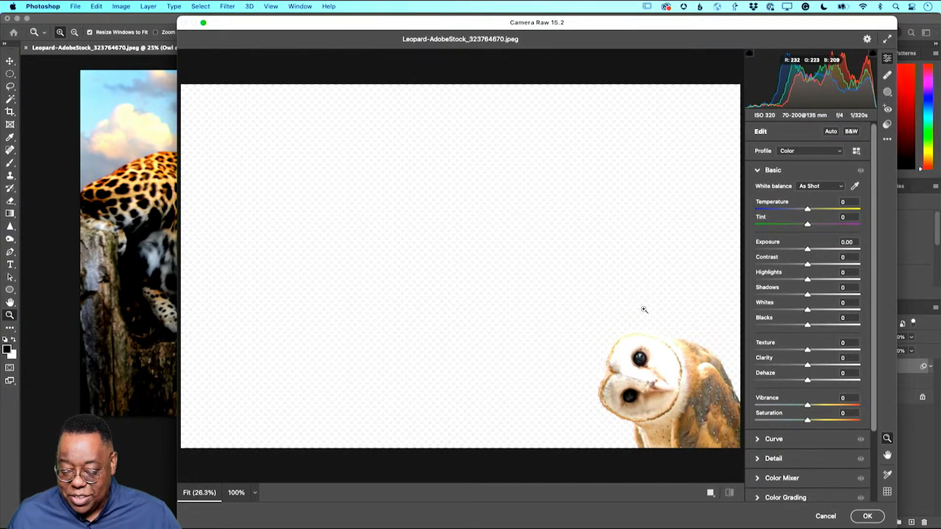
{"action": "left_click_drag", "start_coordinate": [808, 250], "coordinate": [800, 256]}
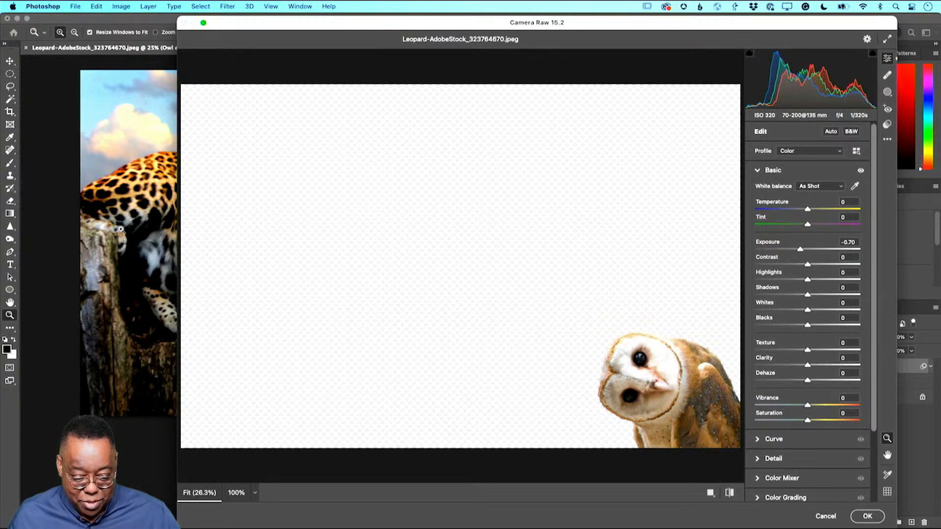
{"action": "left_click_drag", "start_coordinate": [808, 210], "coordinate": [817, 212]}
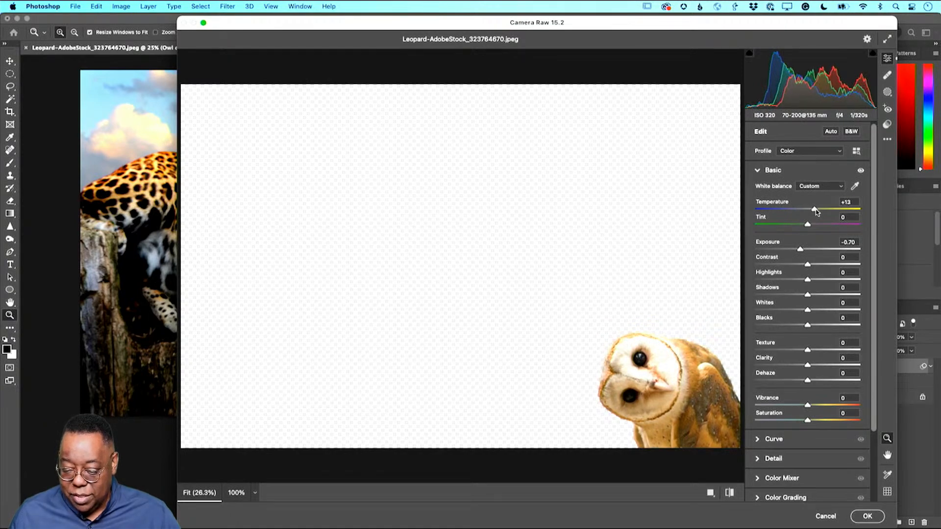
{"action": "left_click_drag", "start_coordinate": [801, 251], "coordinate": [798, 252]}
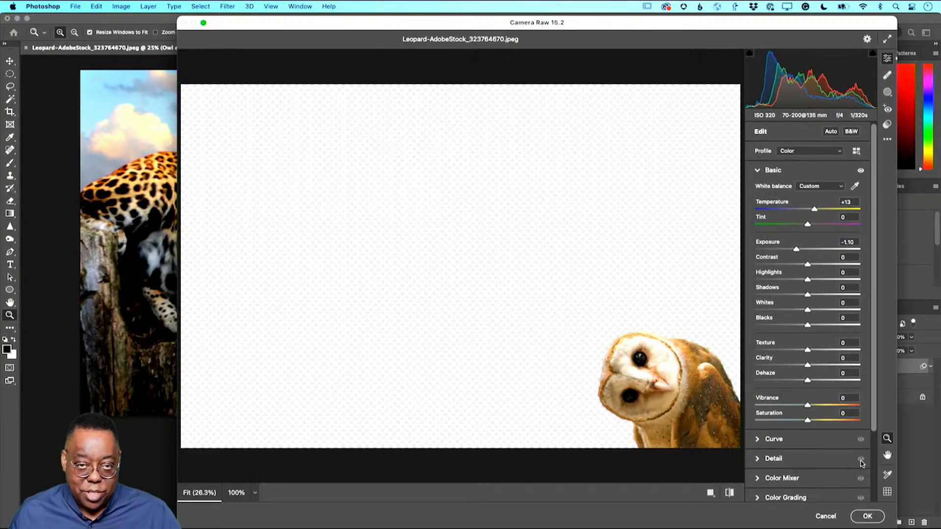
{"action": "left_click", "coordinate": [868, 517]}
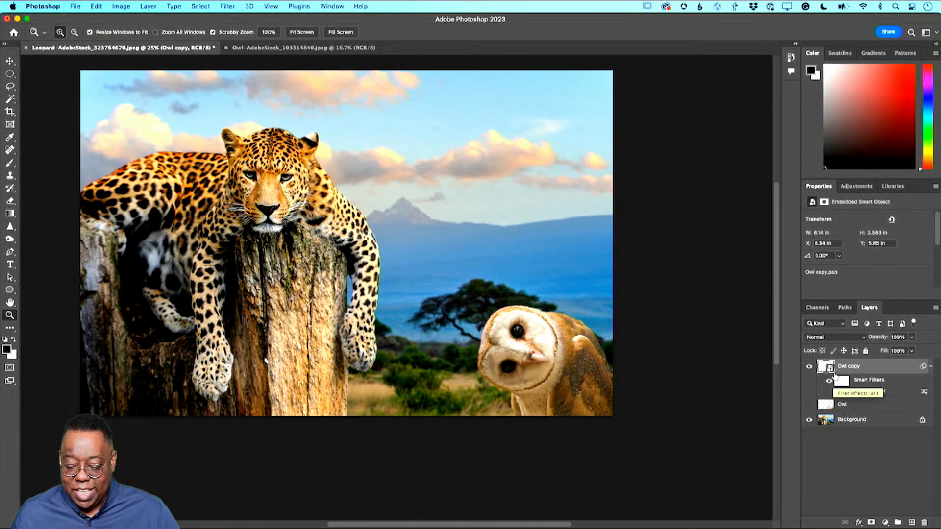
Compare the owl with and without its smart filters, leaving the filters enabled
{"action": "left_click", "coordinate": [830, 385]}
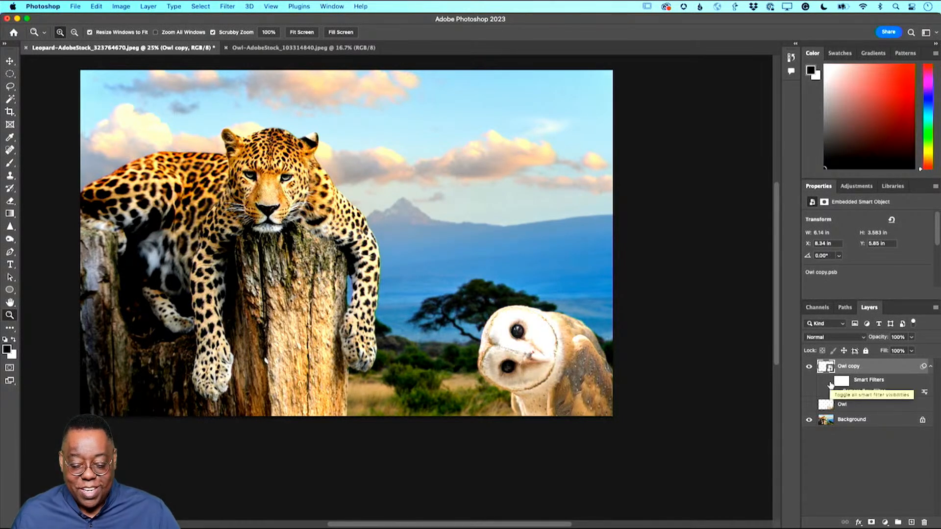
{"action": "left_click", "coordinate": [830, 383]}
{"action": "left_click", "coordinate": [830, 385]}
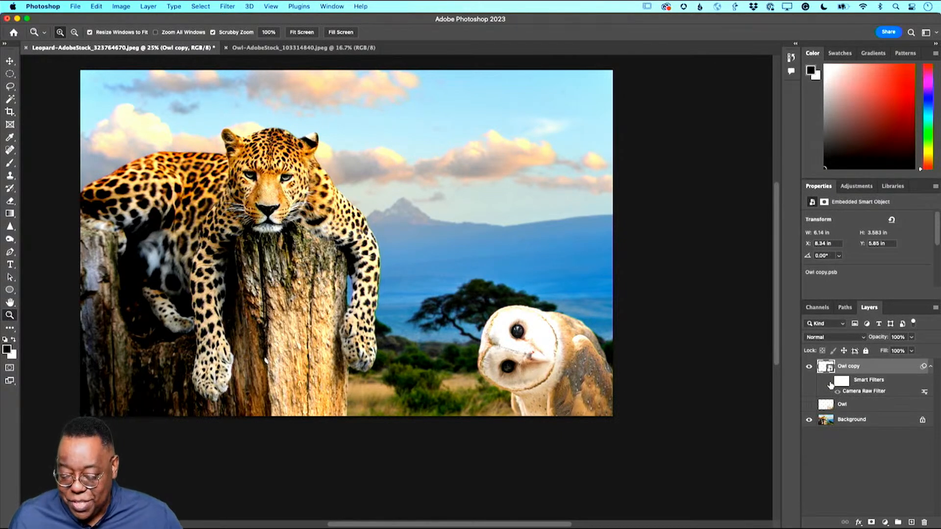
{"action": "left_click", "coordinate": [830, 385]}
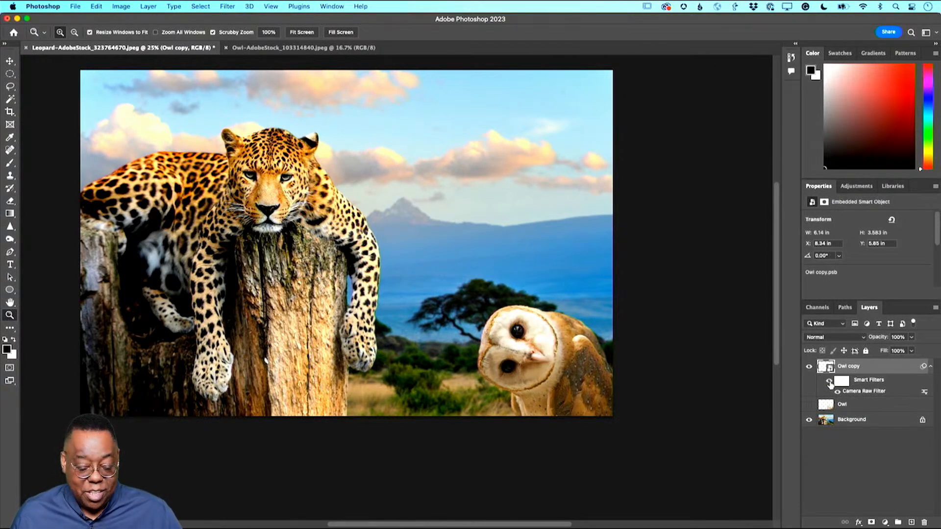
Edit the owl's existing Camera Raw smart filter, setting Exposure to -0.80
{"action": "double_click", "coordinate": [863, 393]}
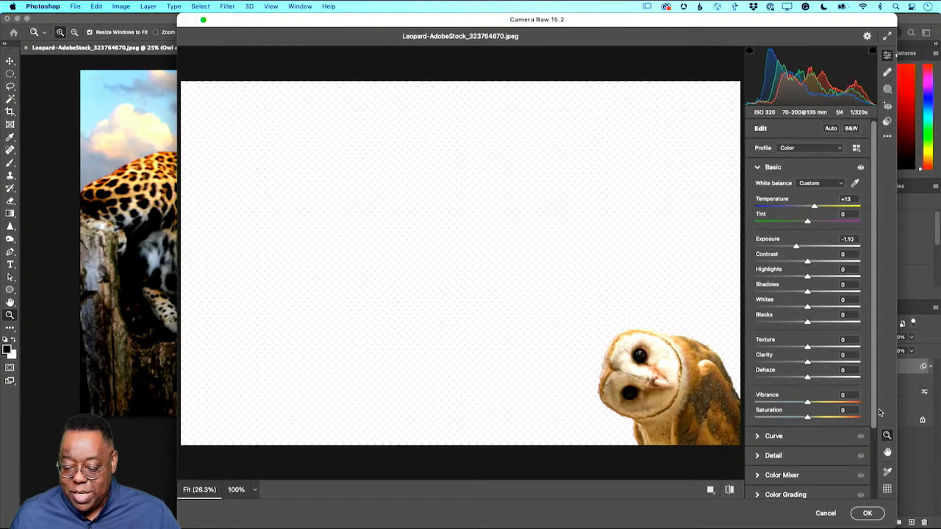
{"action": "left_click_drag", "start_coordinate": [798, 247], "coordinate": [801, 247]}
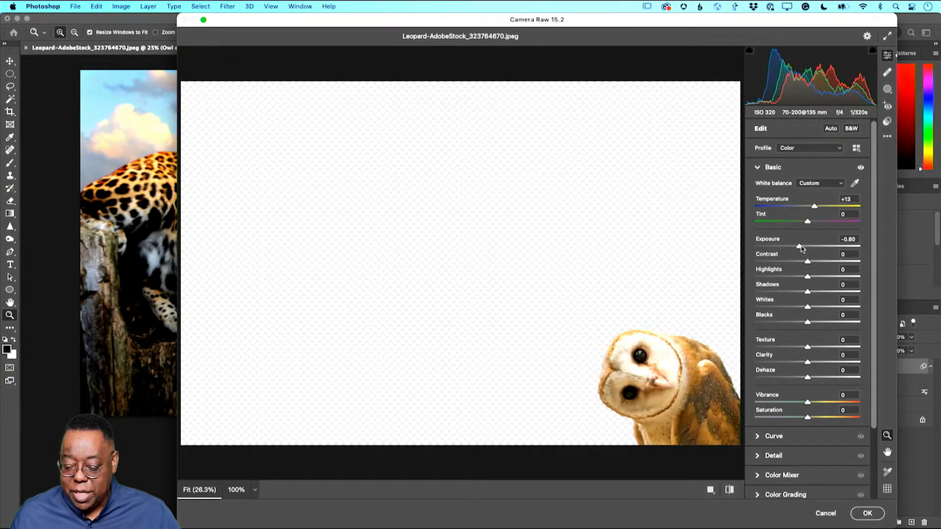
{"action": "left_click", "coordinate": [867, 514]}
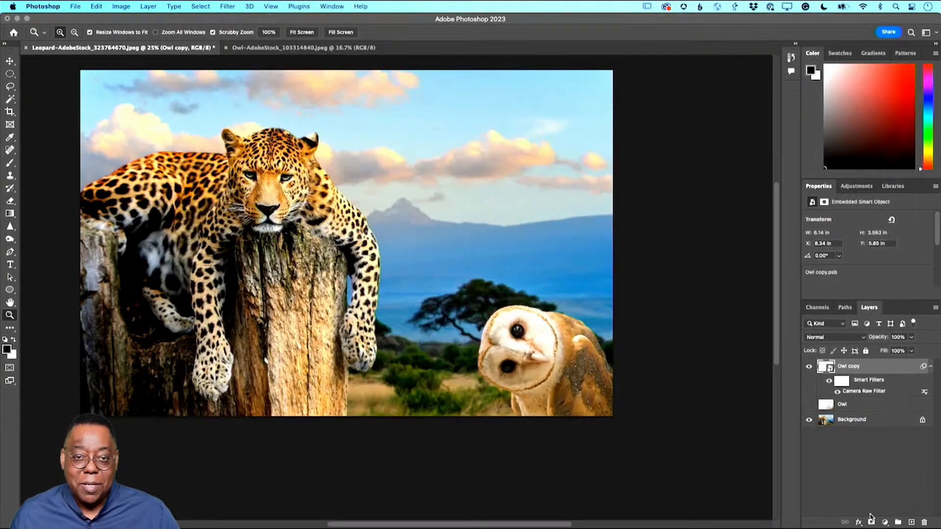